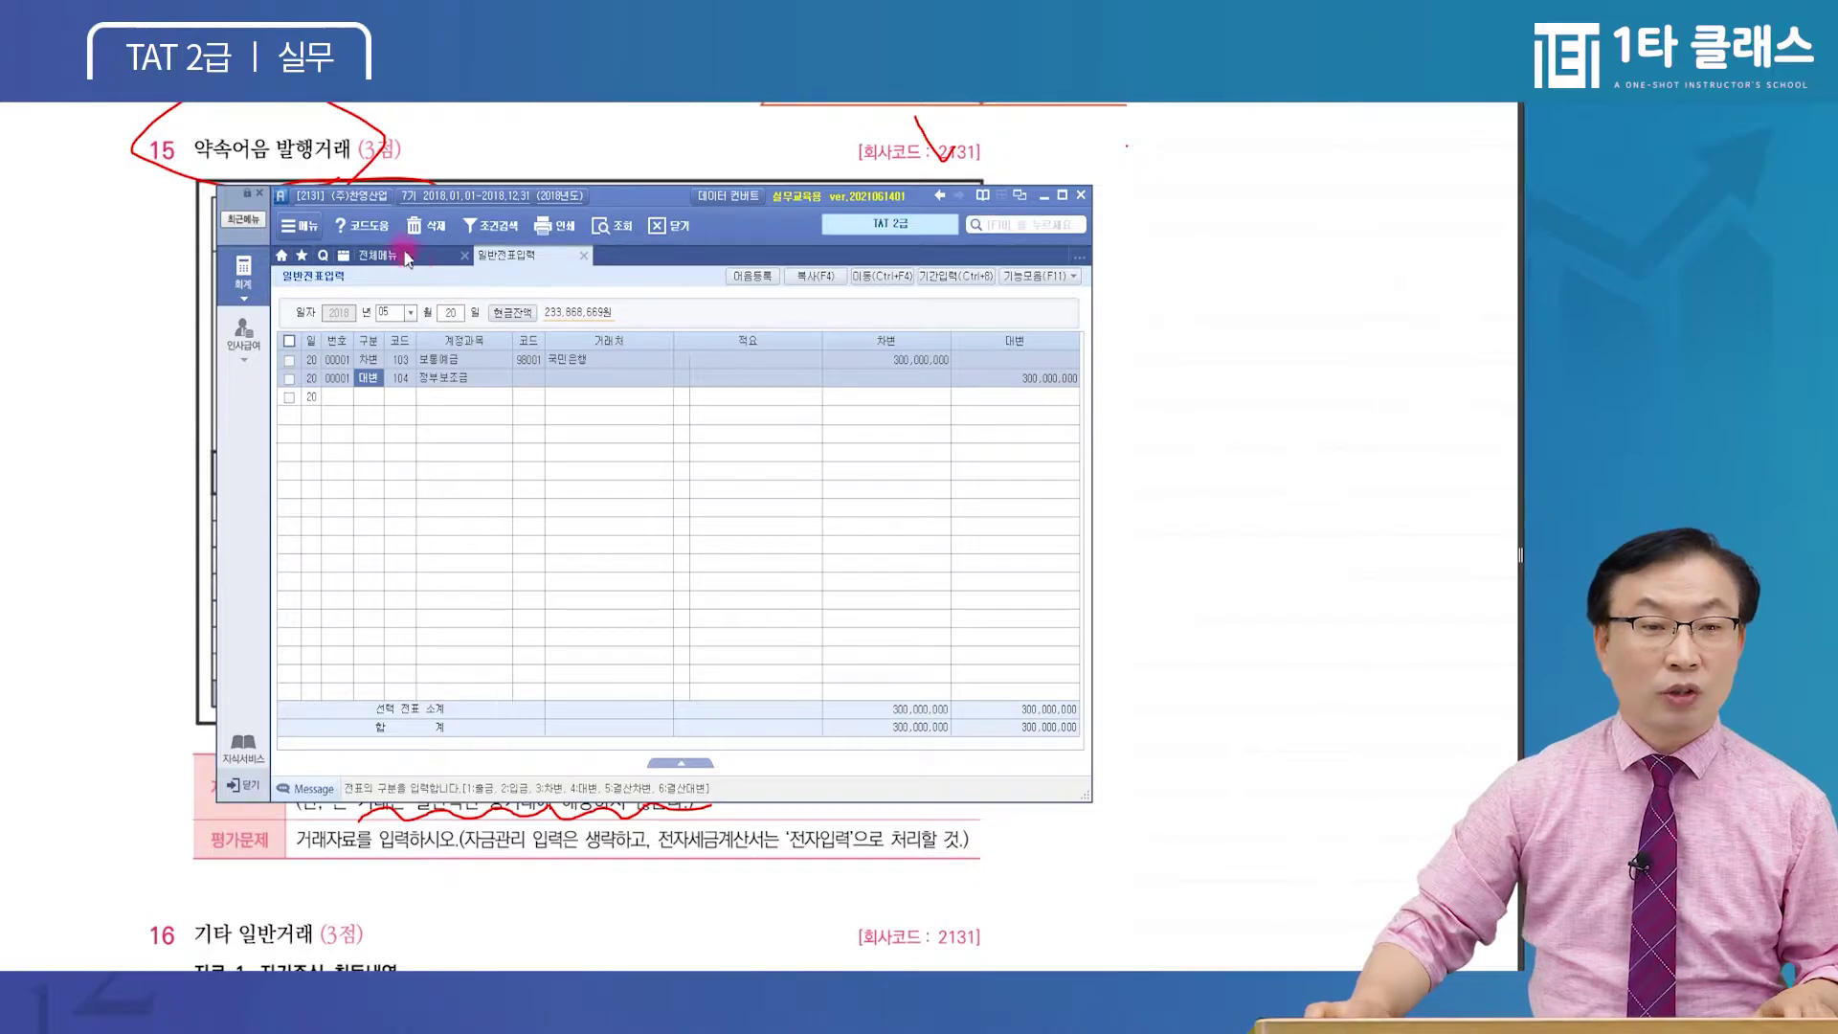
Open 회사등록 and check the 종목 and 업태 entries of (주)찬영산업, closing the registration when finished
{"action": "left_click", "coordinate": [244, 279]}
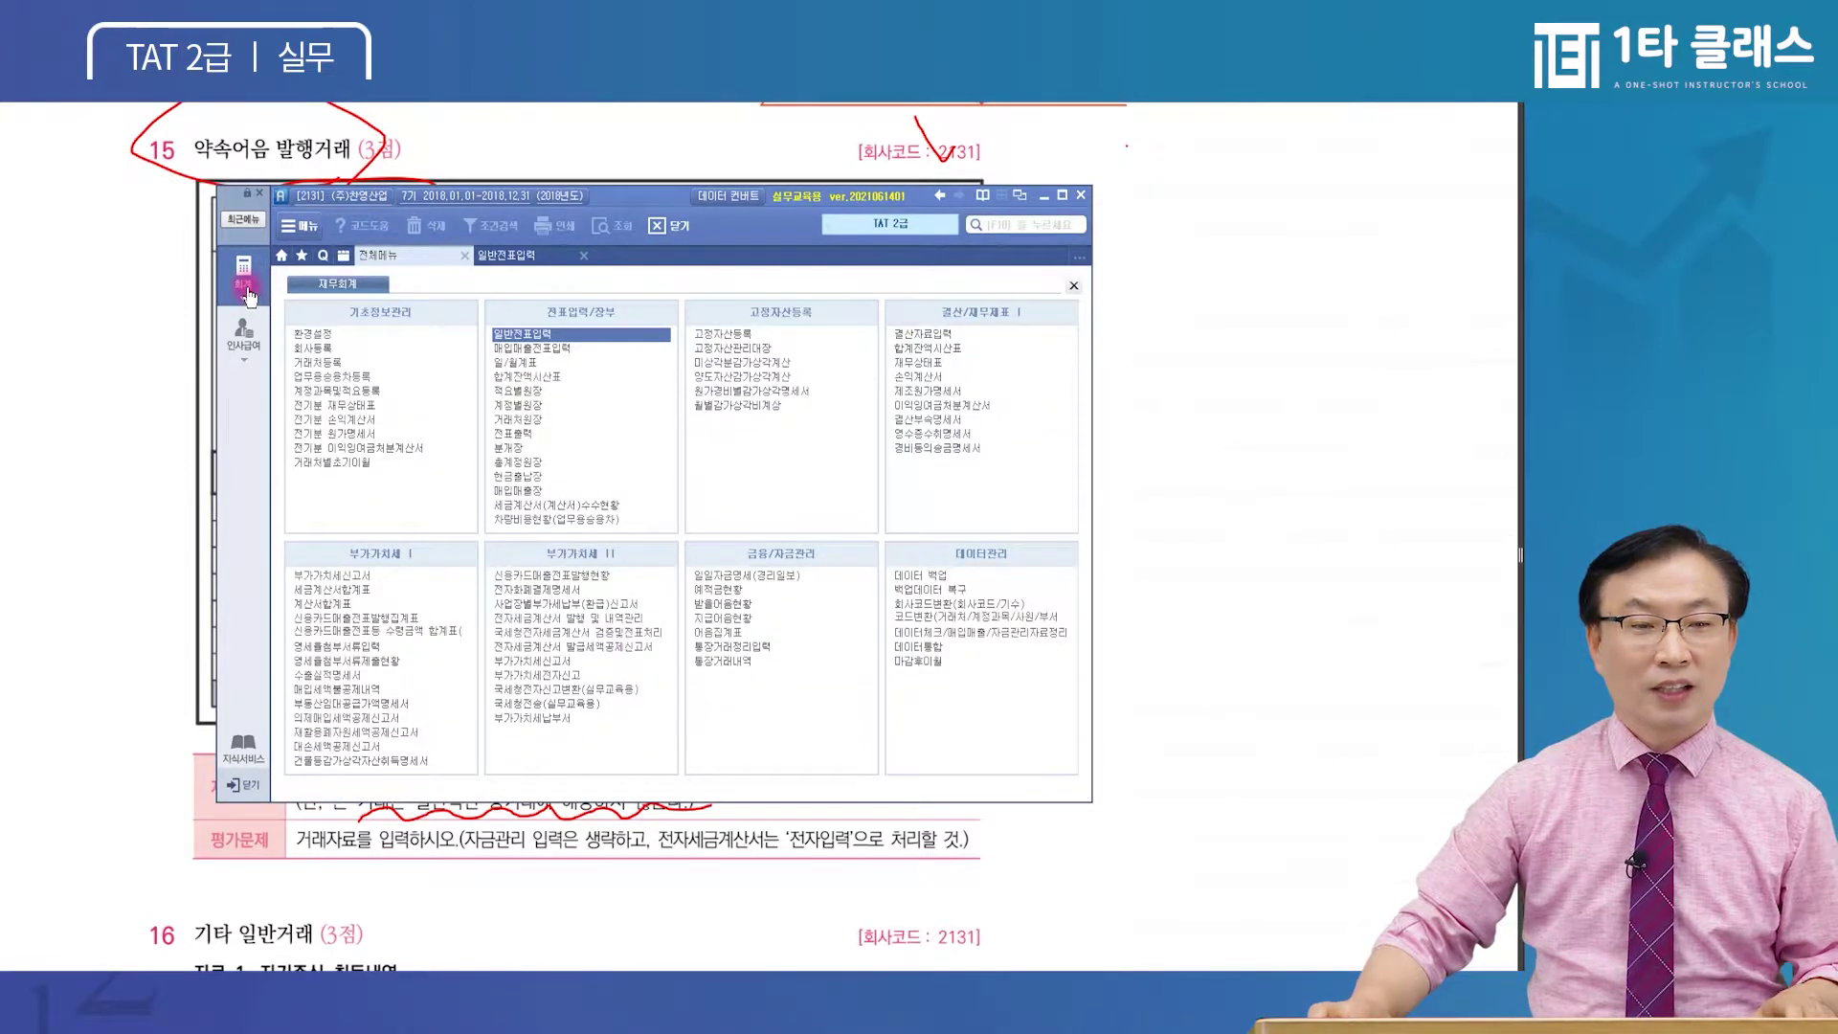
{"action": "left_click", "coordinate": [329, 355]}
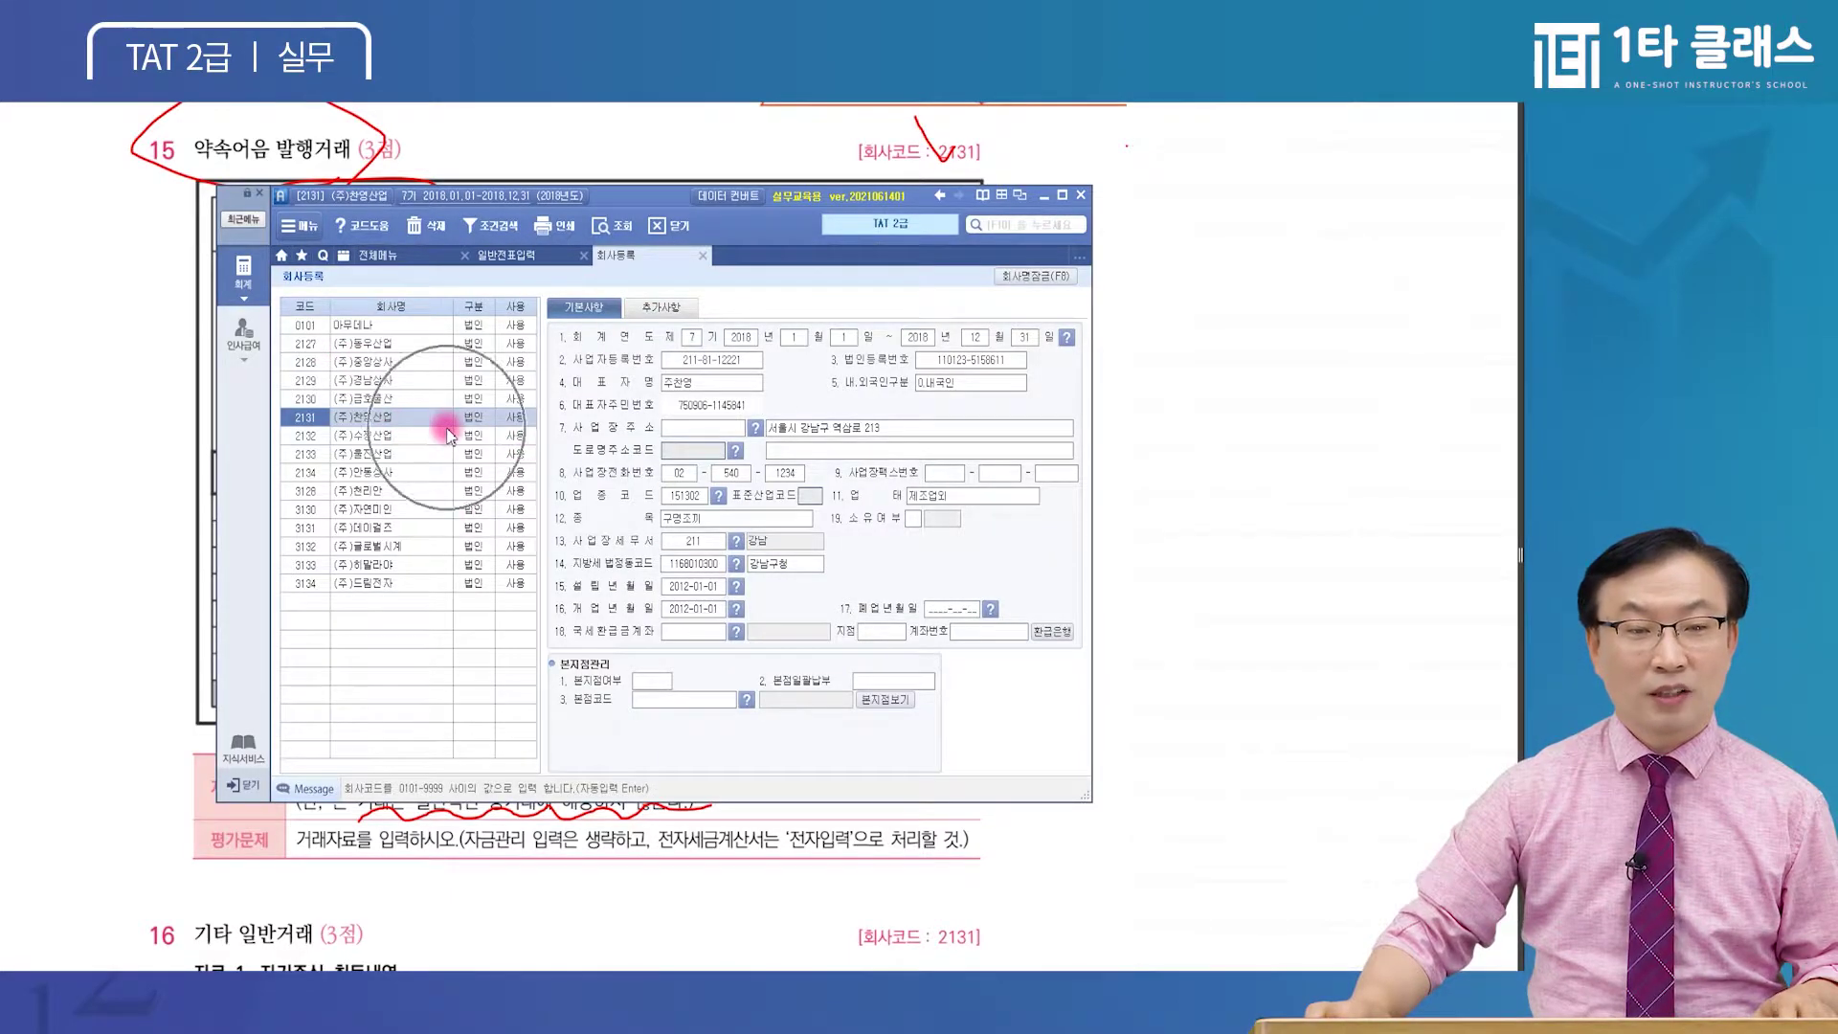
{"action": "left_click", "coordinate": [718, 526]}
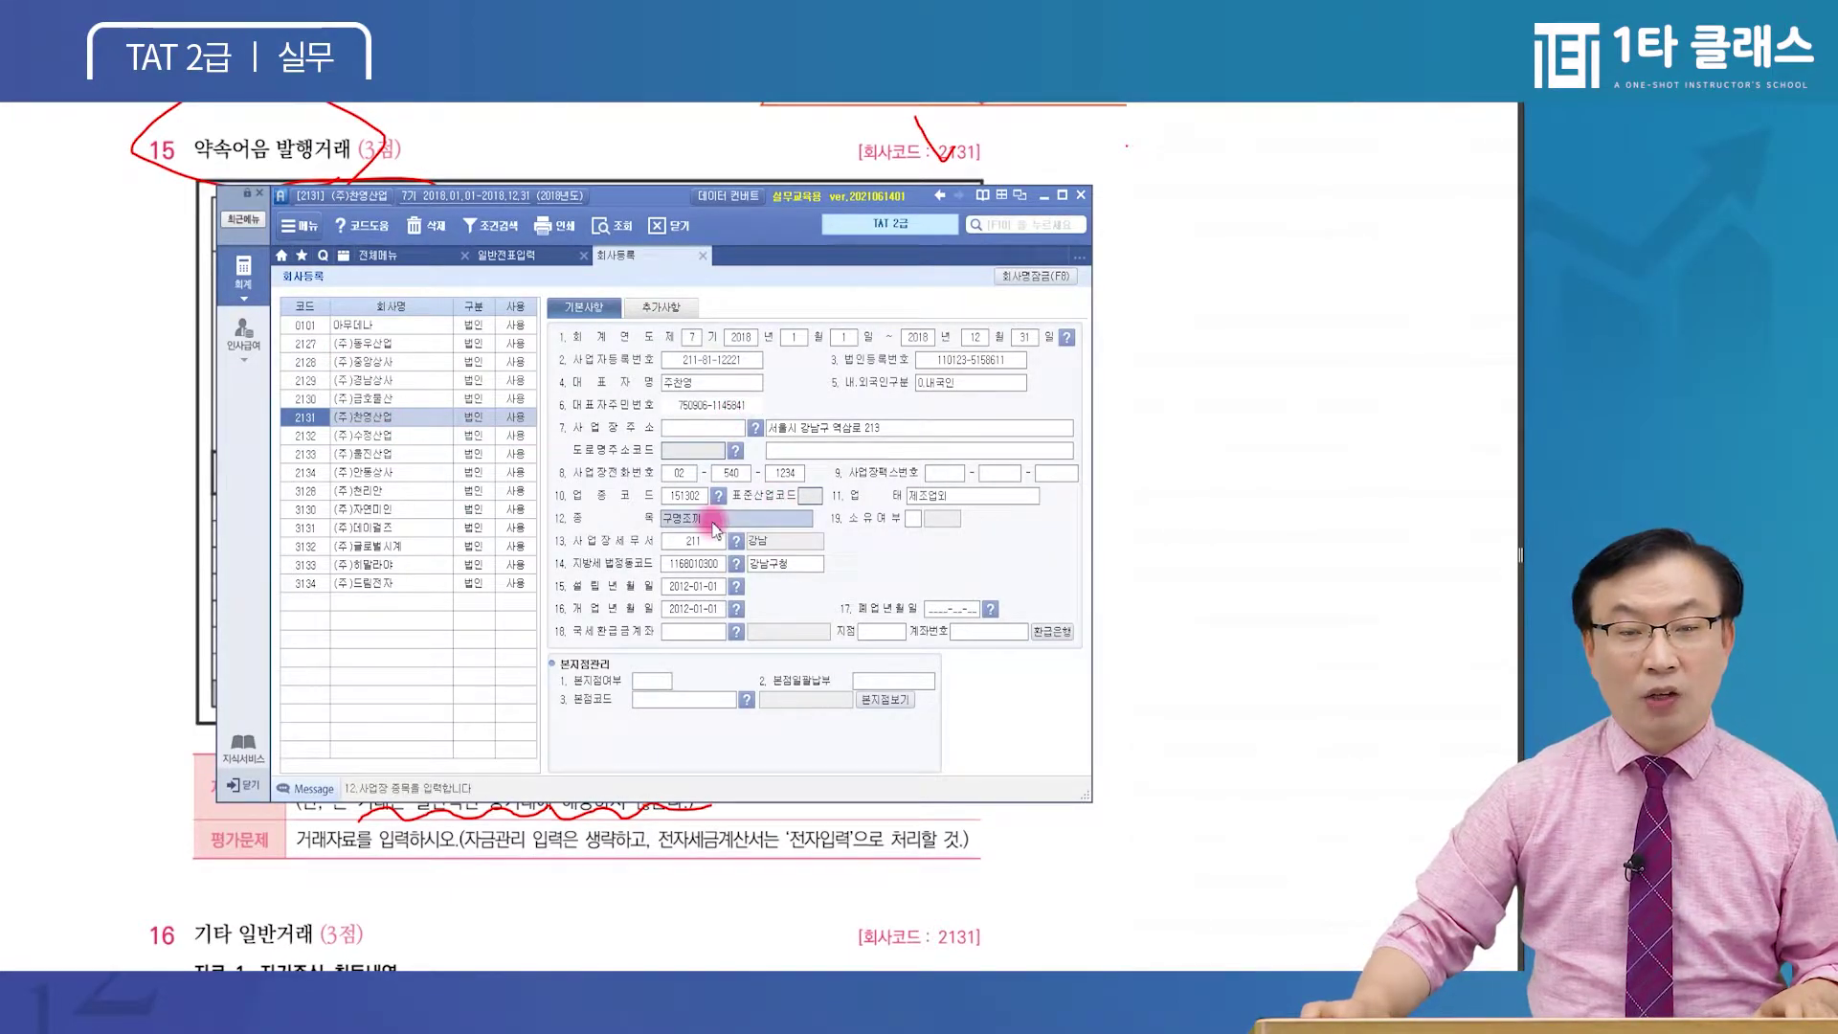
{"action": "left_click", "coordinate": [931, 503]}
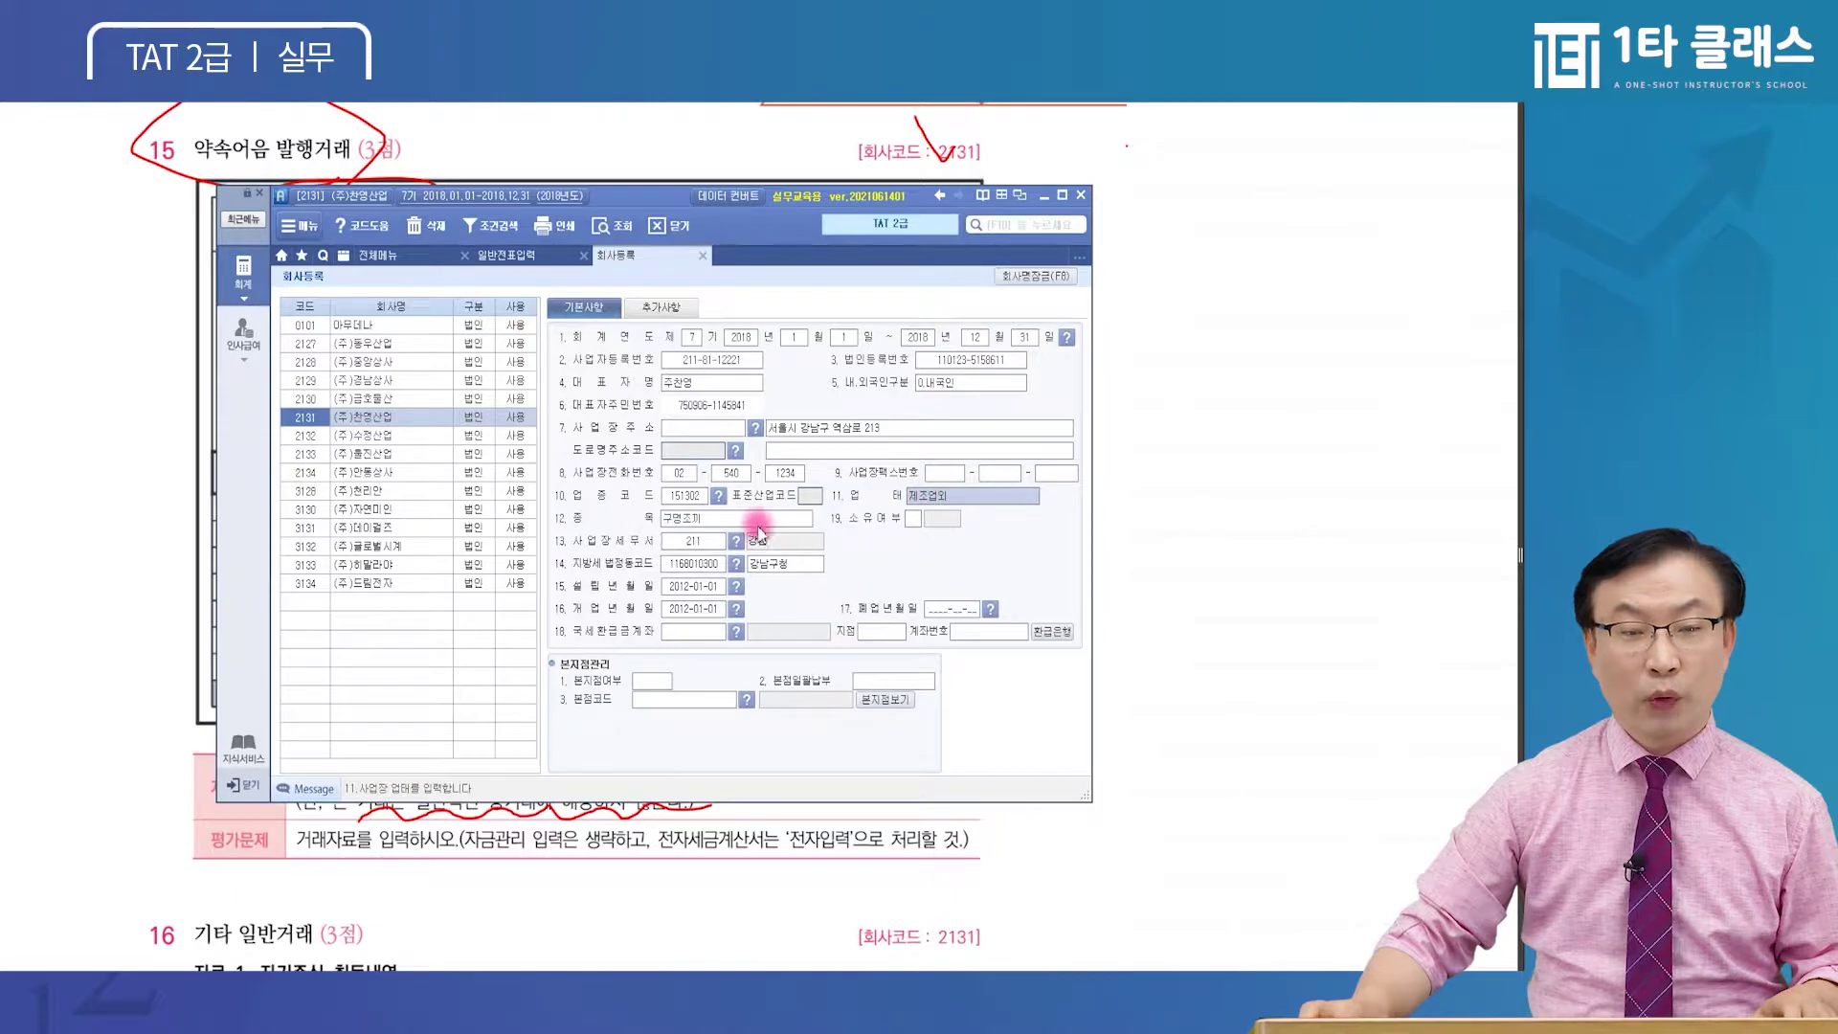
{"action": "left_click", "coordinate": [730, 527]}
{"action": "key", "text": "Escape"}
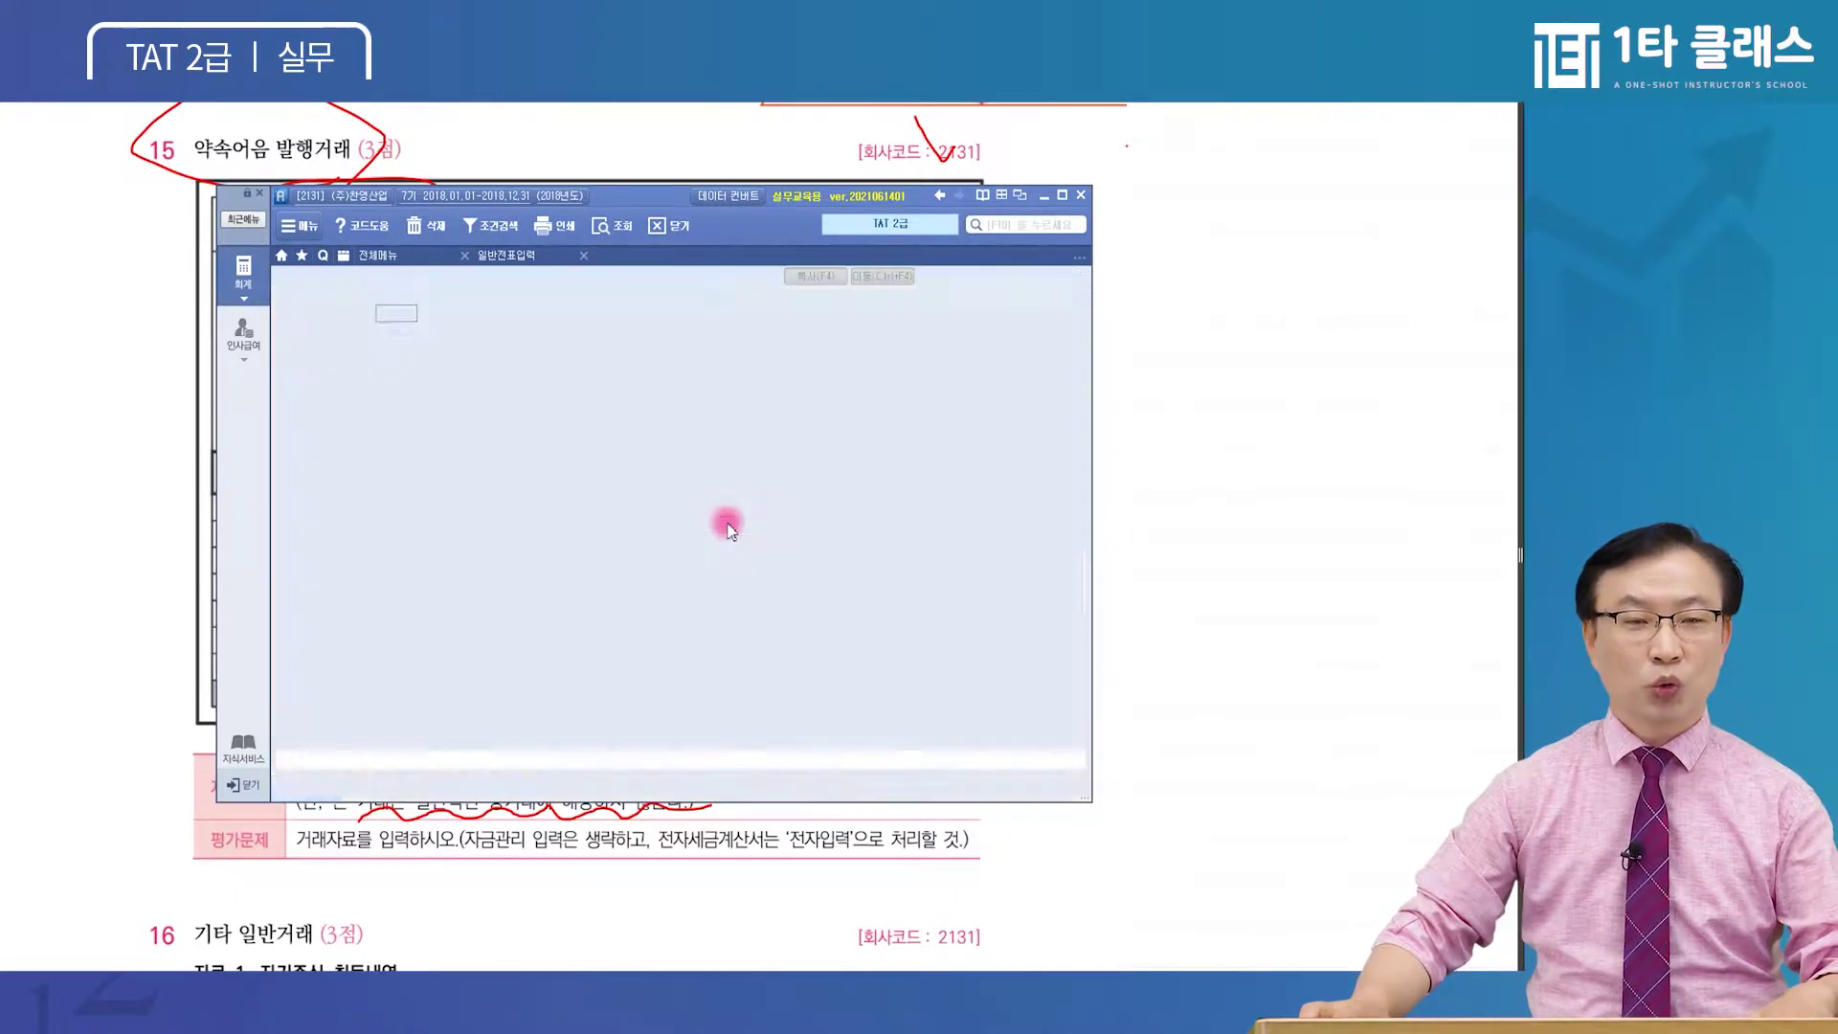
In the exercise document, write 253 with an arrow from 전자어음, check 평가문제, and circle 자금관리 입력 and 전자입력 in red pen
{"action": "left_click", "coordinate": [472, 831]}
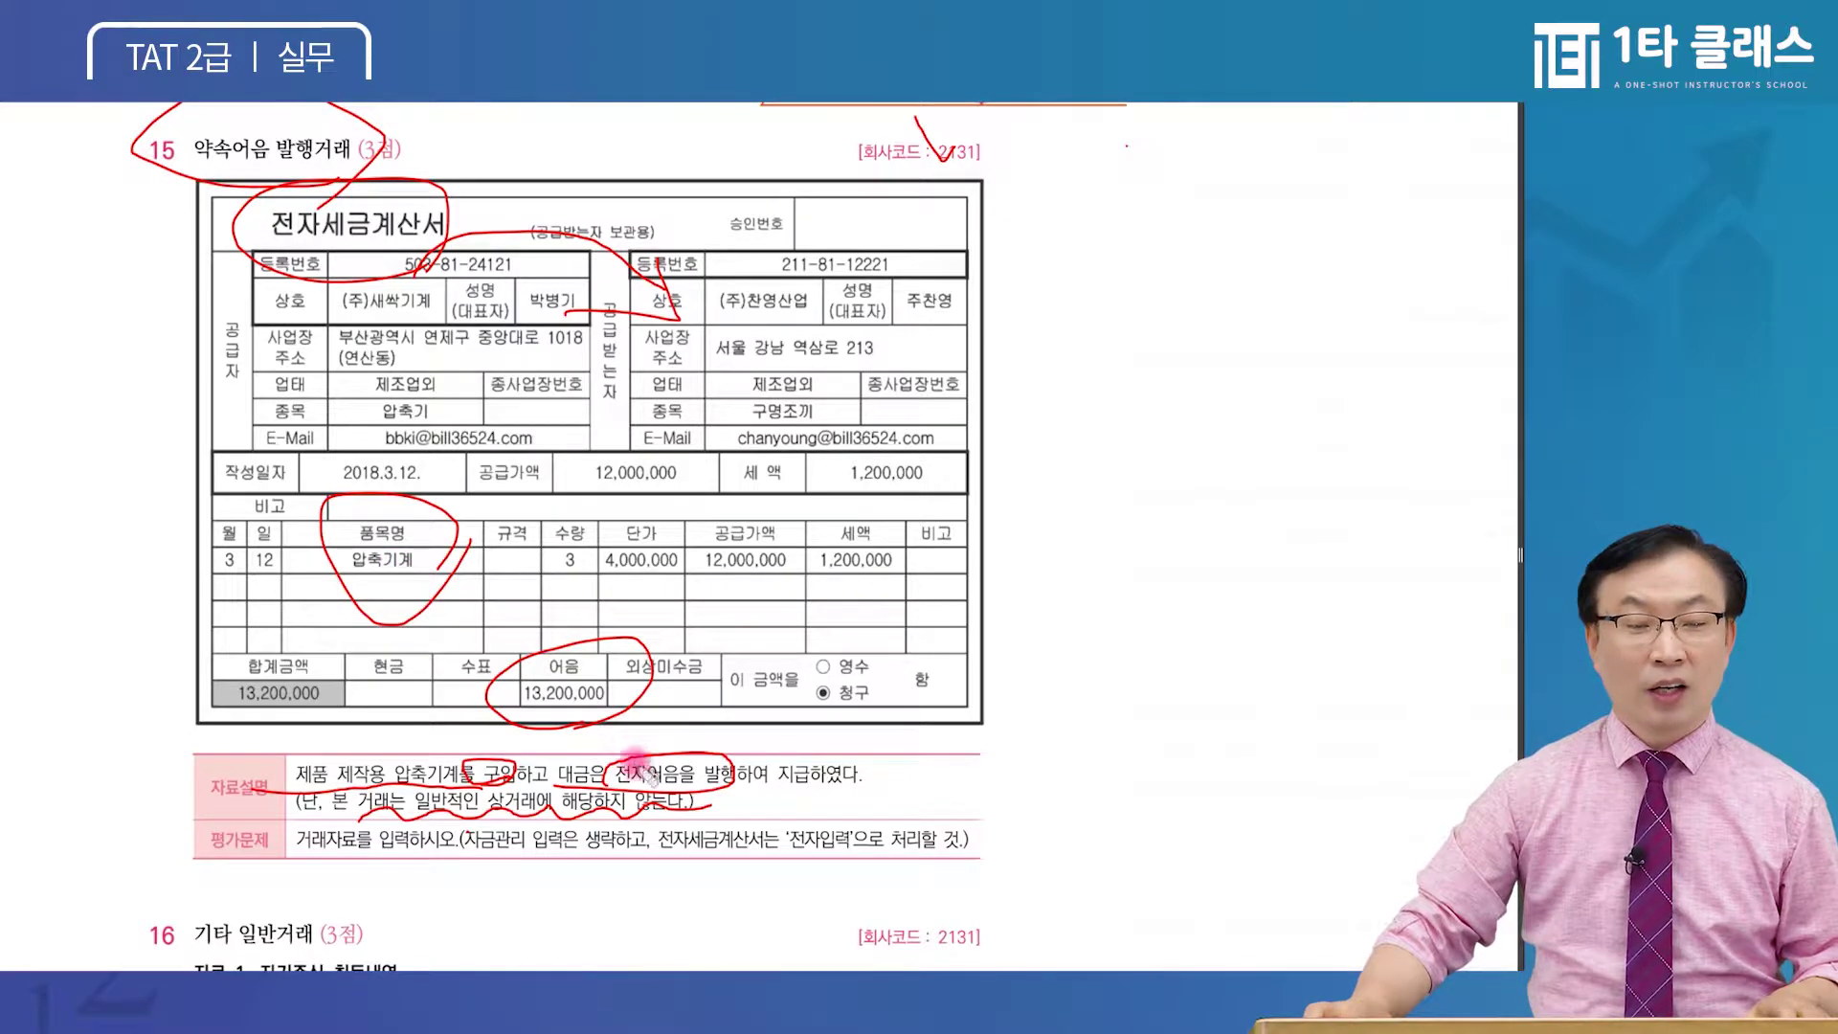
{"action": "left_click", "coordinate": [565, 716]}
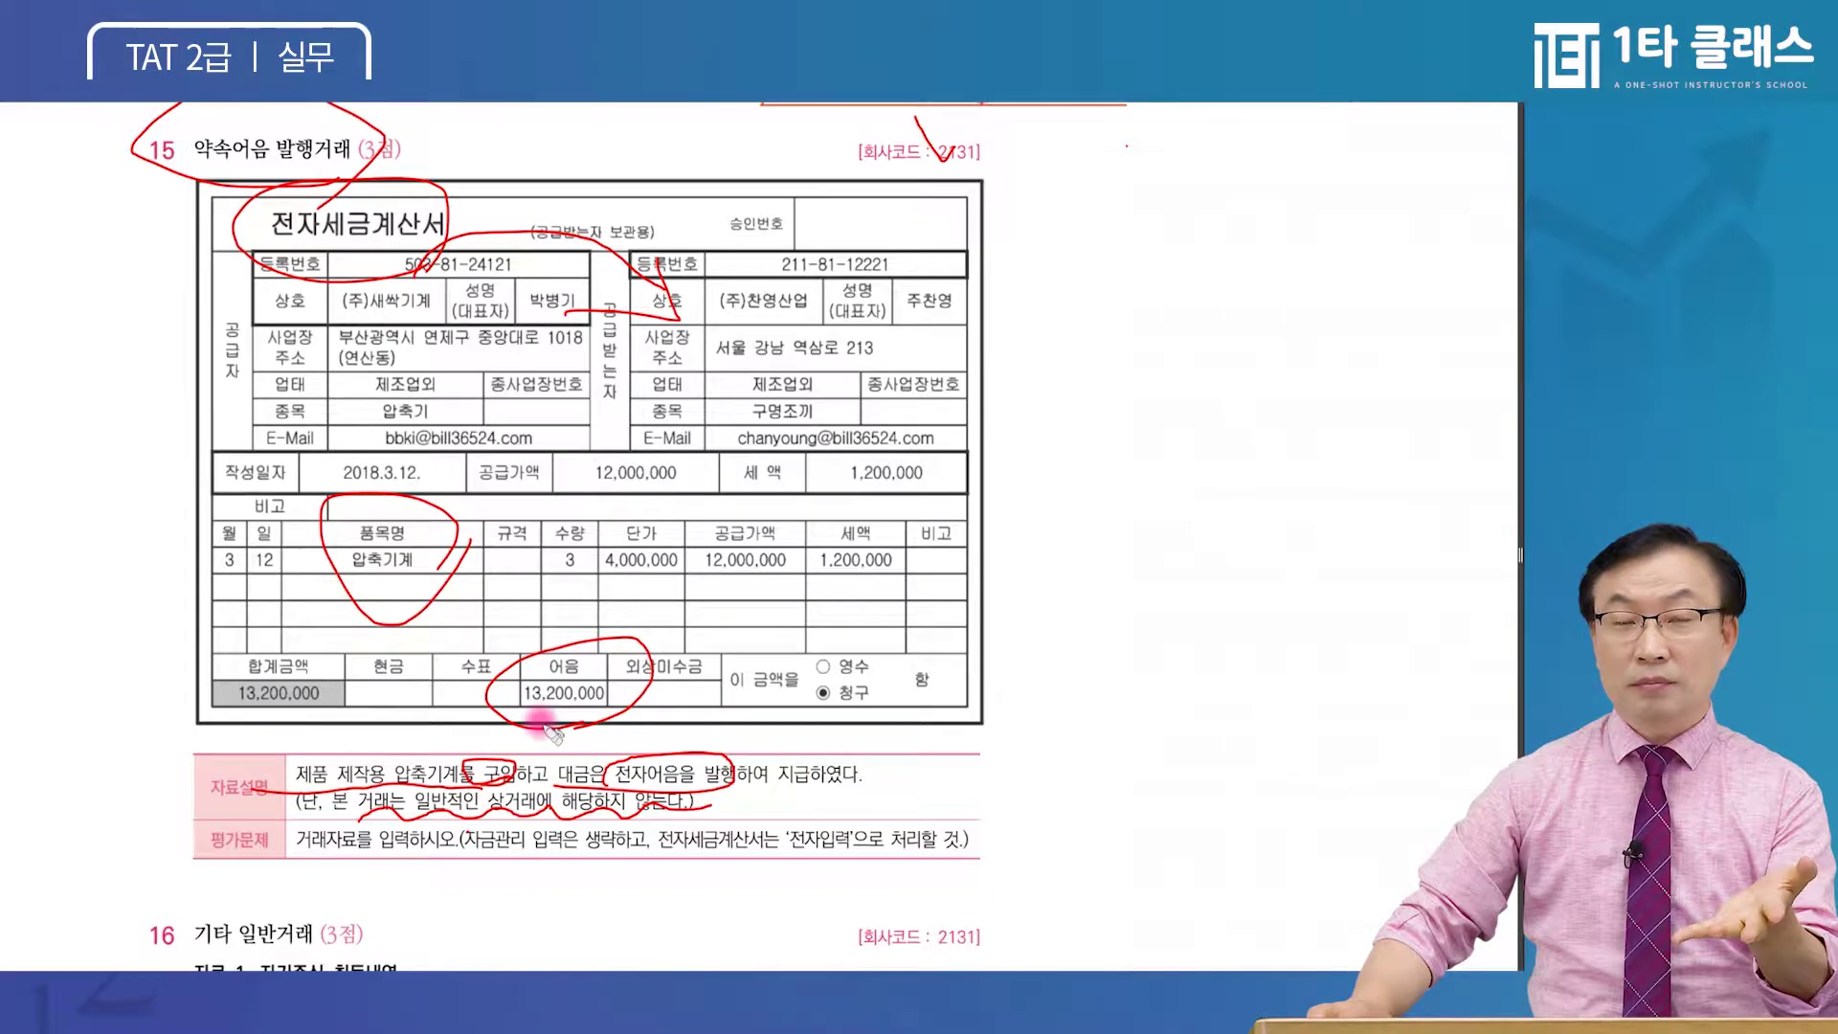
{"action": "mouse_move", "coordinate": [691, 759]}
{"action": "left_mouse_down"}
{"action": "mouse_move", "coordinate": [763, 743]}
{"action": "mouse_move", "coordinate": [746, 785]}
{"action": "mouse_move", "coordinate": [909, 716]}
{"action": "mouse_move", "coordinate": [895, 766]}
{"action": "left_mouse_up"}
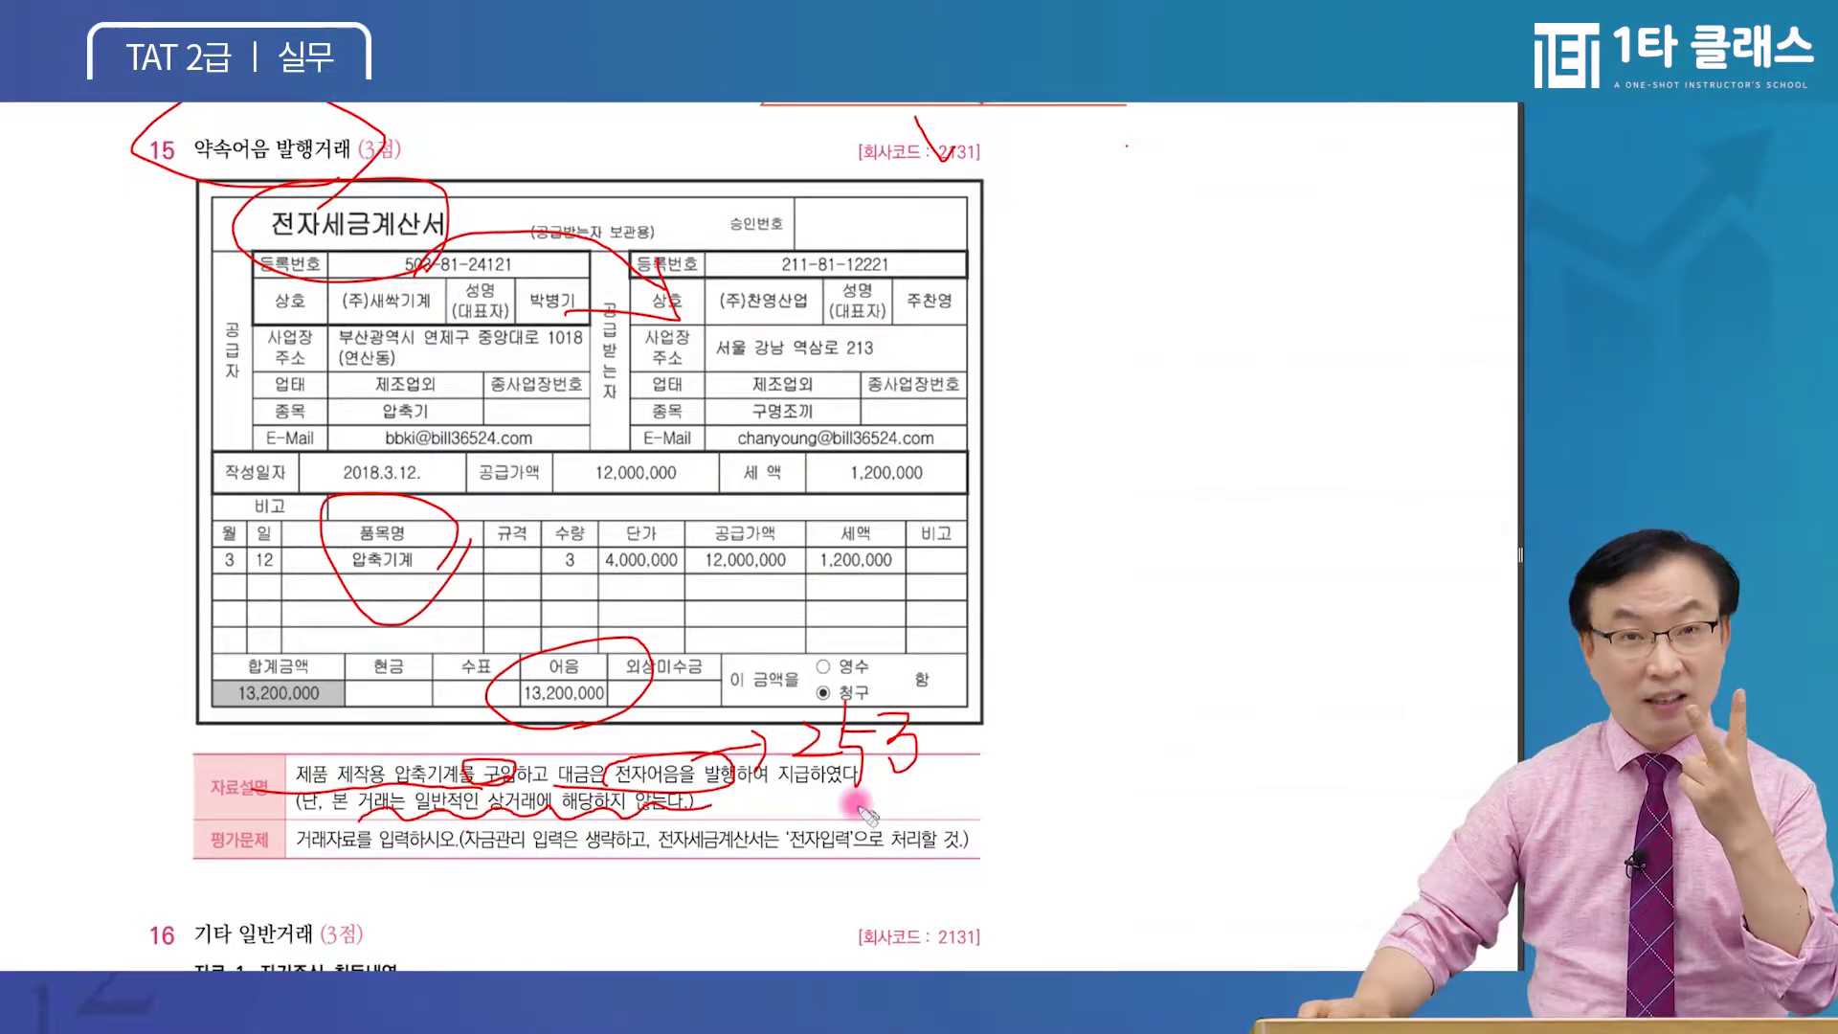
{"action": "left_click_drag", "start_coordinate": [244, 831], "coordinate": [325, 756]}
{"action": "left_click_drag", "start_coordinate": [483, 840], "coordinate": [572, 873]}
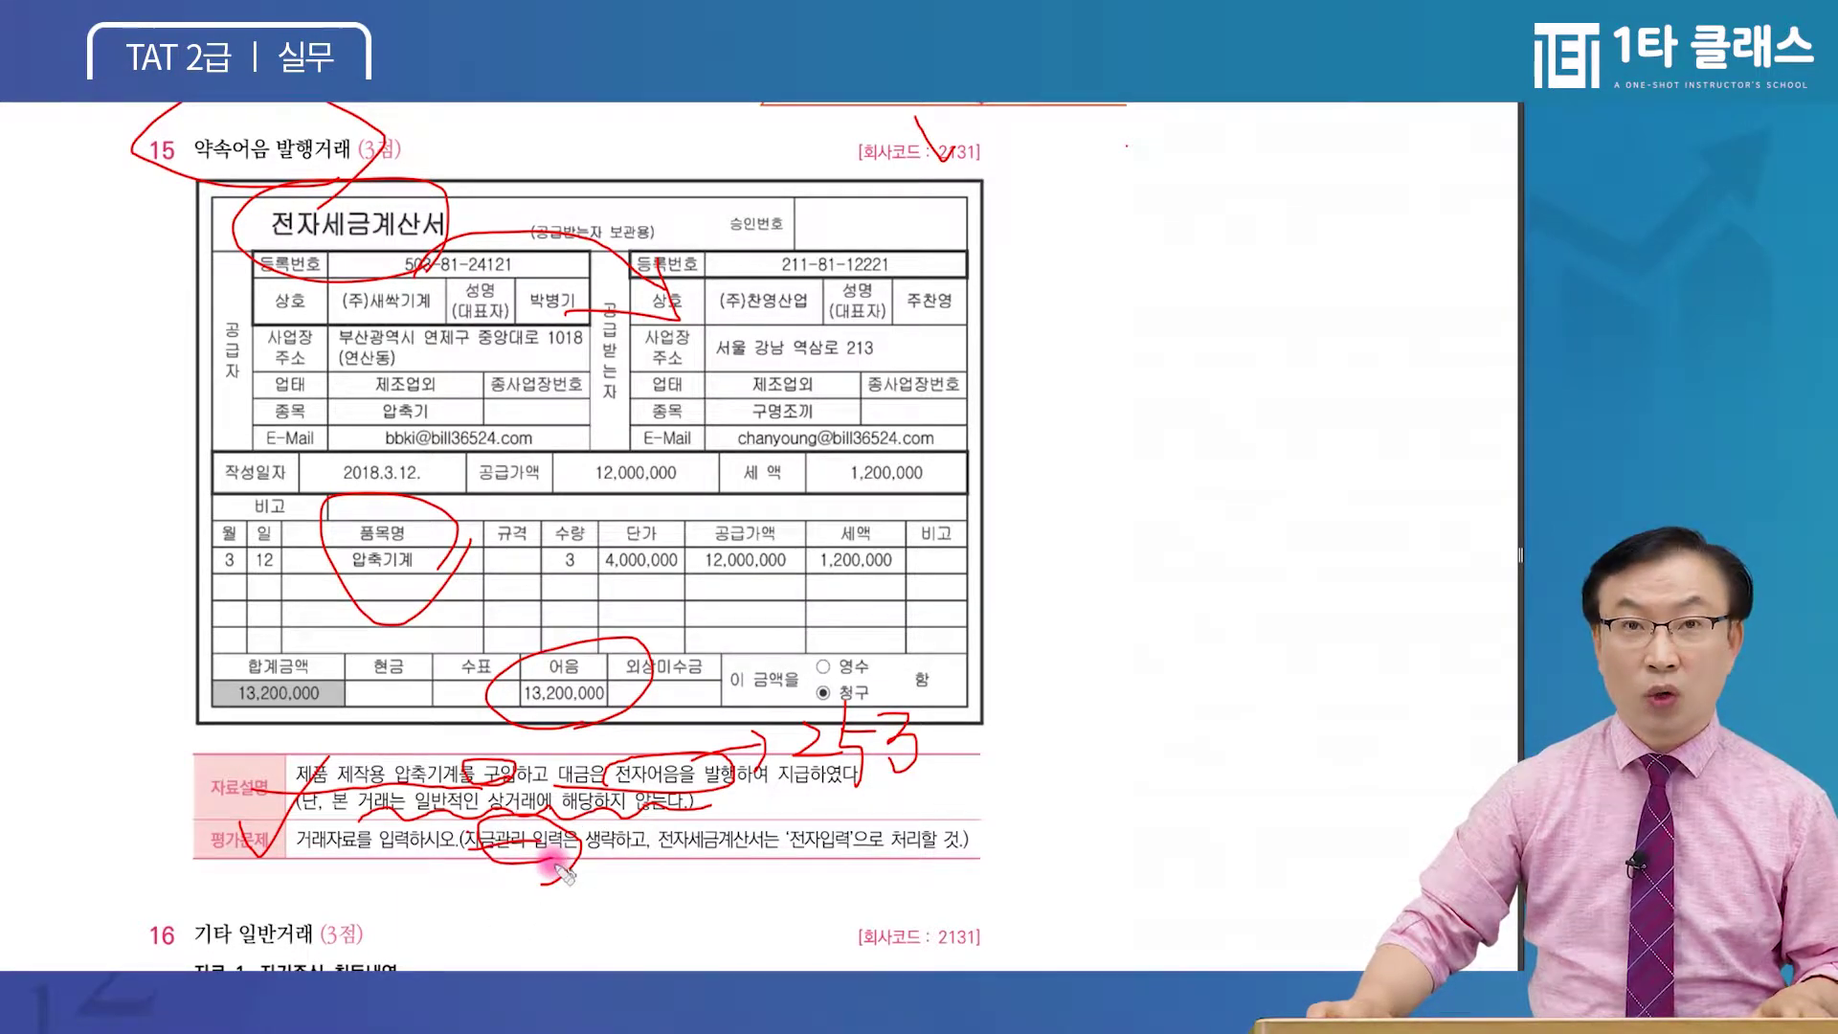
{"action": "left_click", "coordinate": [553, 867]}
{"action": "mouse_move", "coordinate": [841, 825]}
{"action": "left_mouse_down"}
{"action": "mouse_move", "coordinate": [786, 842]}
{"action": "mouse_move", "coordinate": [875, 866]}
{"action": "left_mouse_up"}
Switch to the Smart A accounting program, open 매입매출전표입력 and set the voucher date to March 12
{"action": "scroll", "coordinate": [606, 880], "scroll_direction": "up", "scroll_amount": 1}
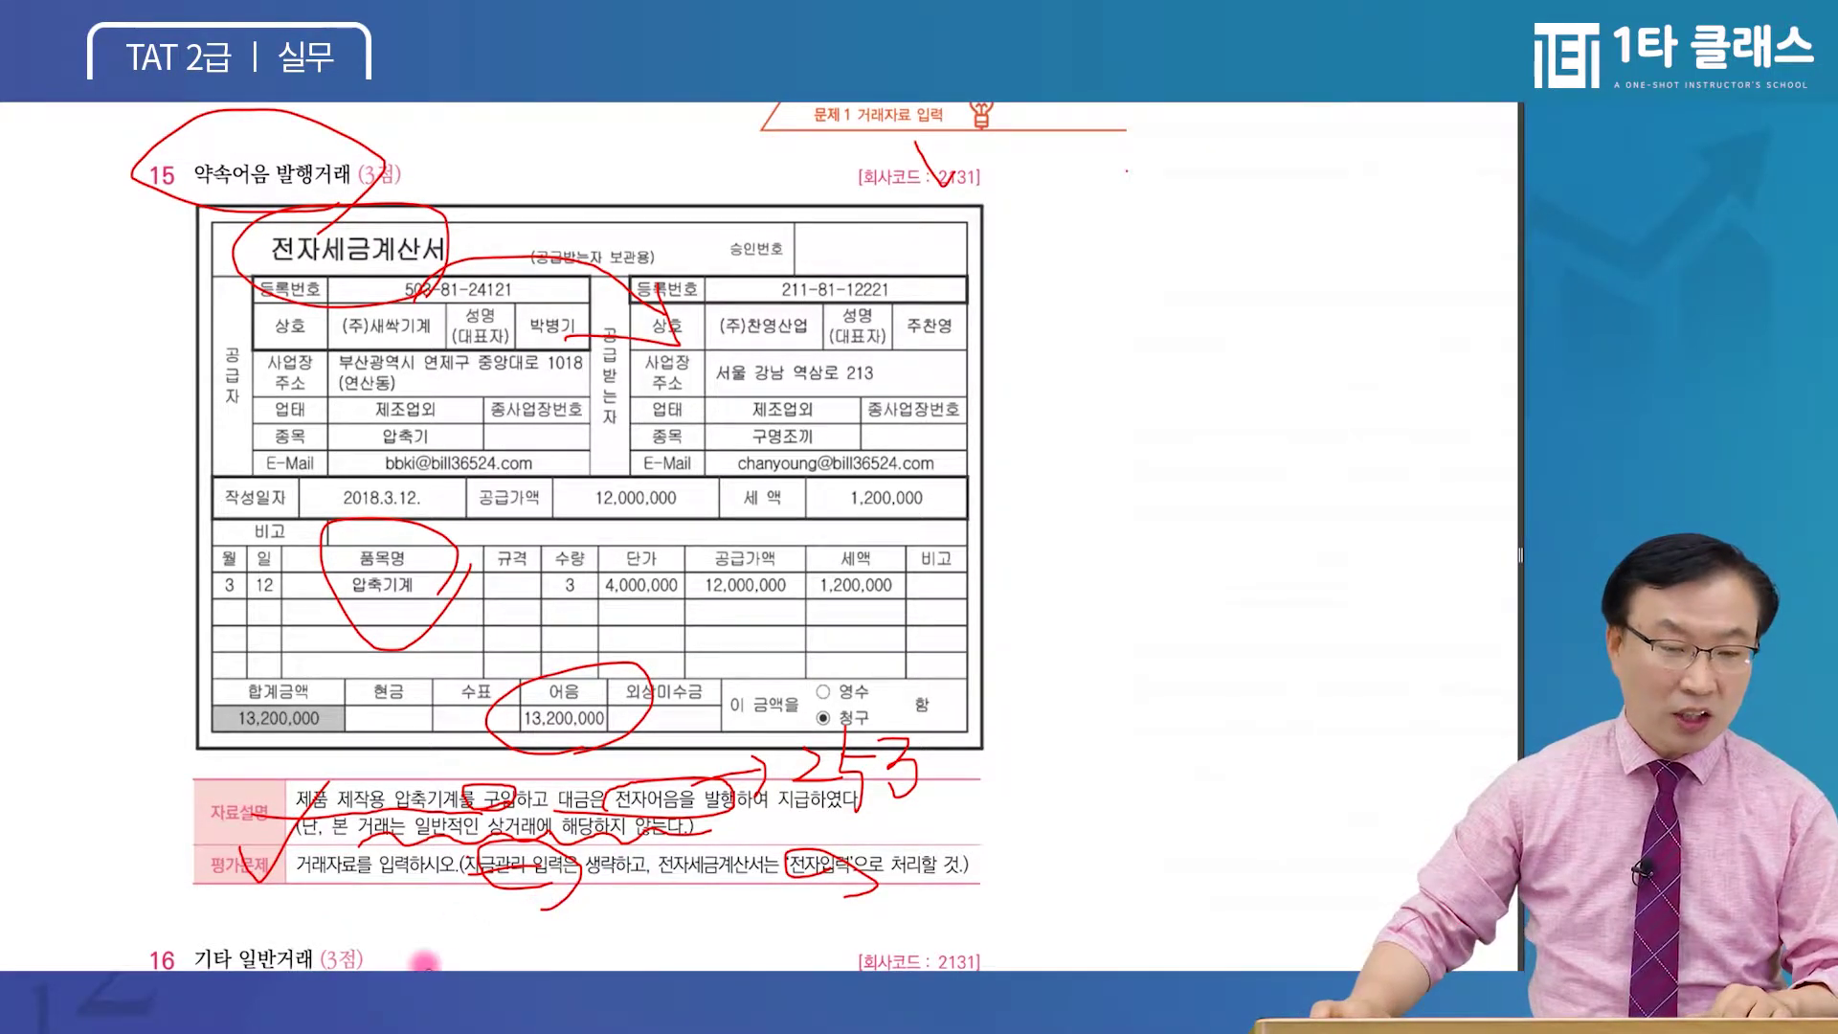
{"action": "key", "text": "alt+Tab"}
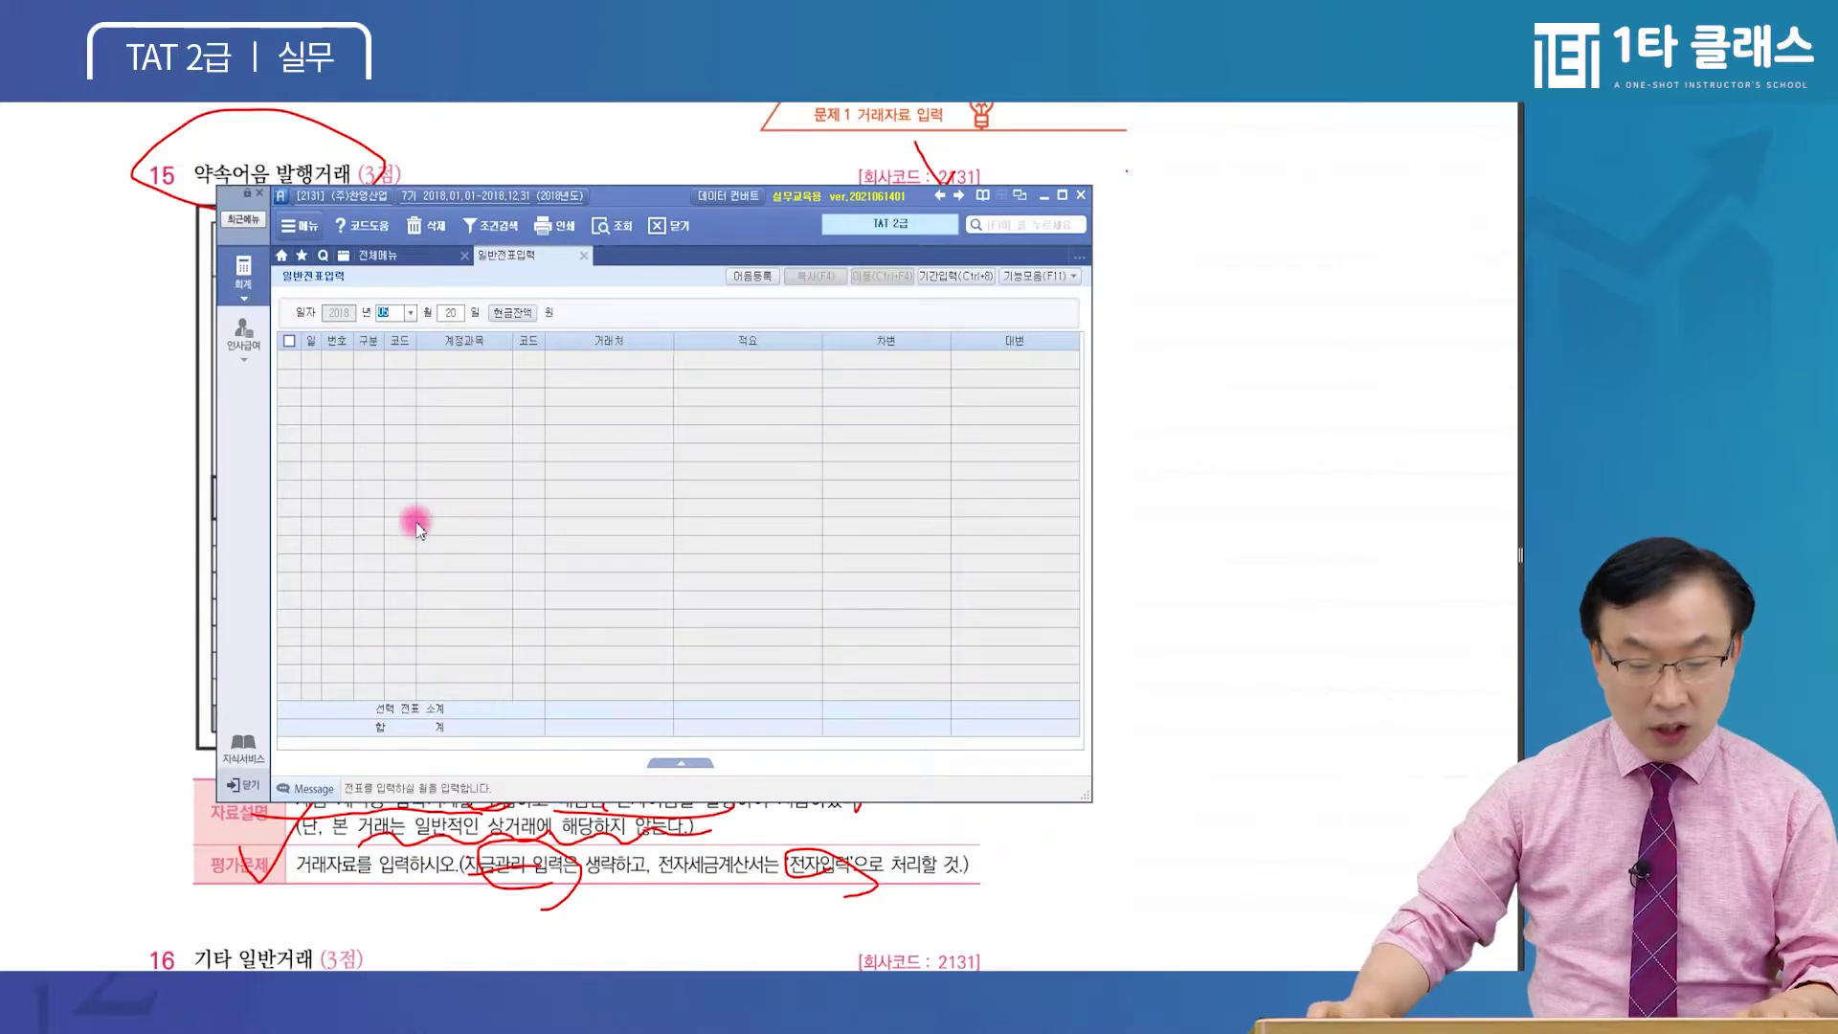
{"action": "left_click", "coordinate": [410, 256]}
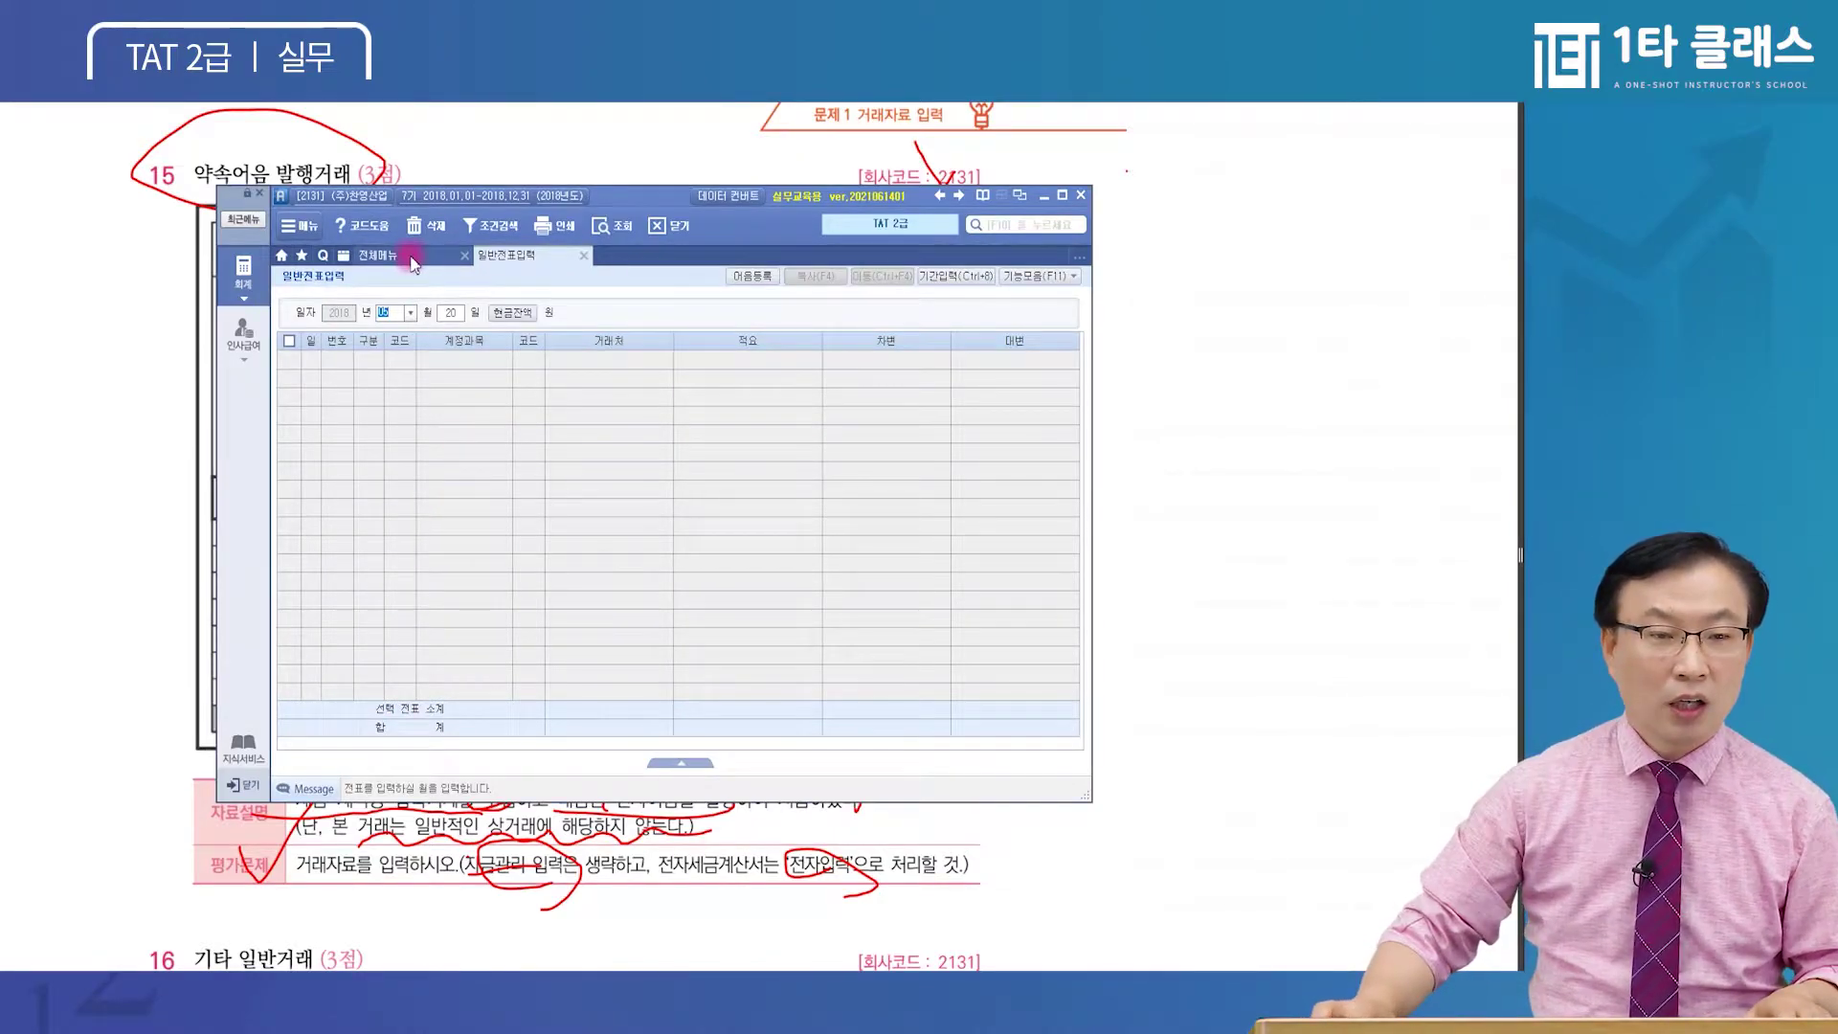
{"action": "left_click", "coordinate": [526, 347]}
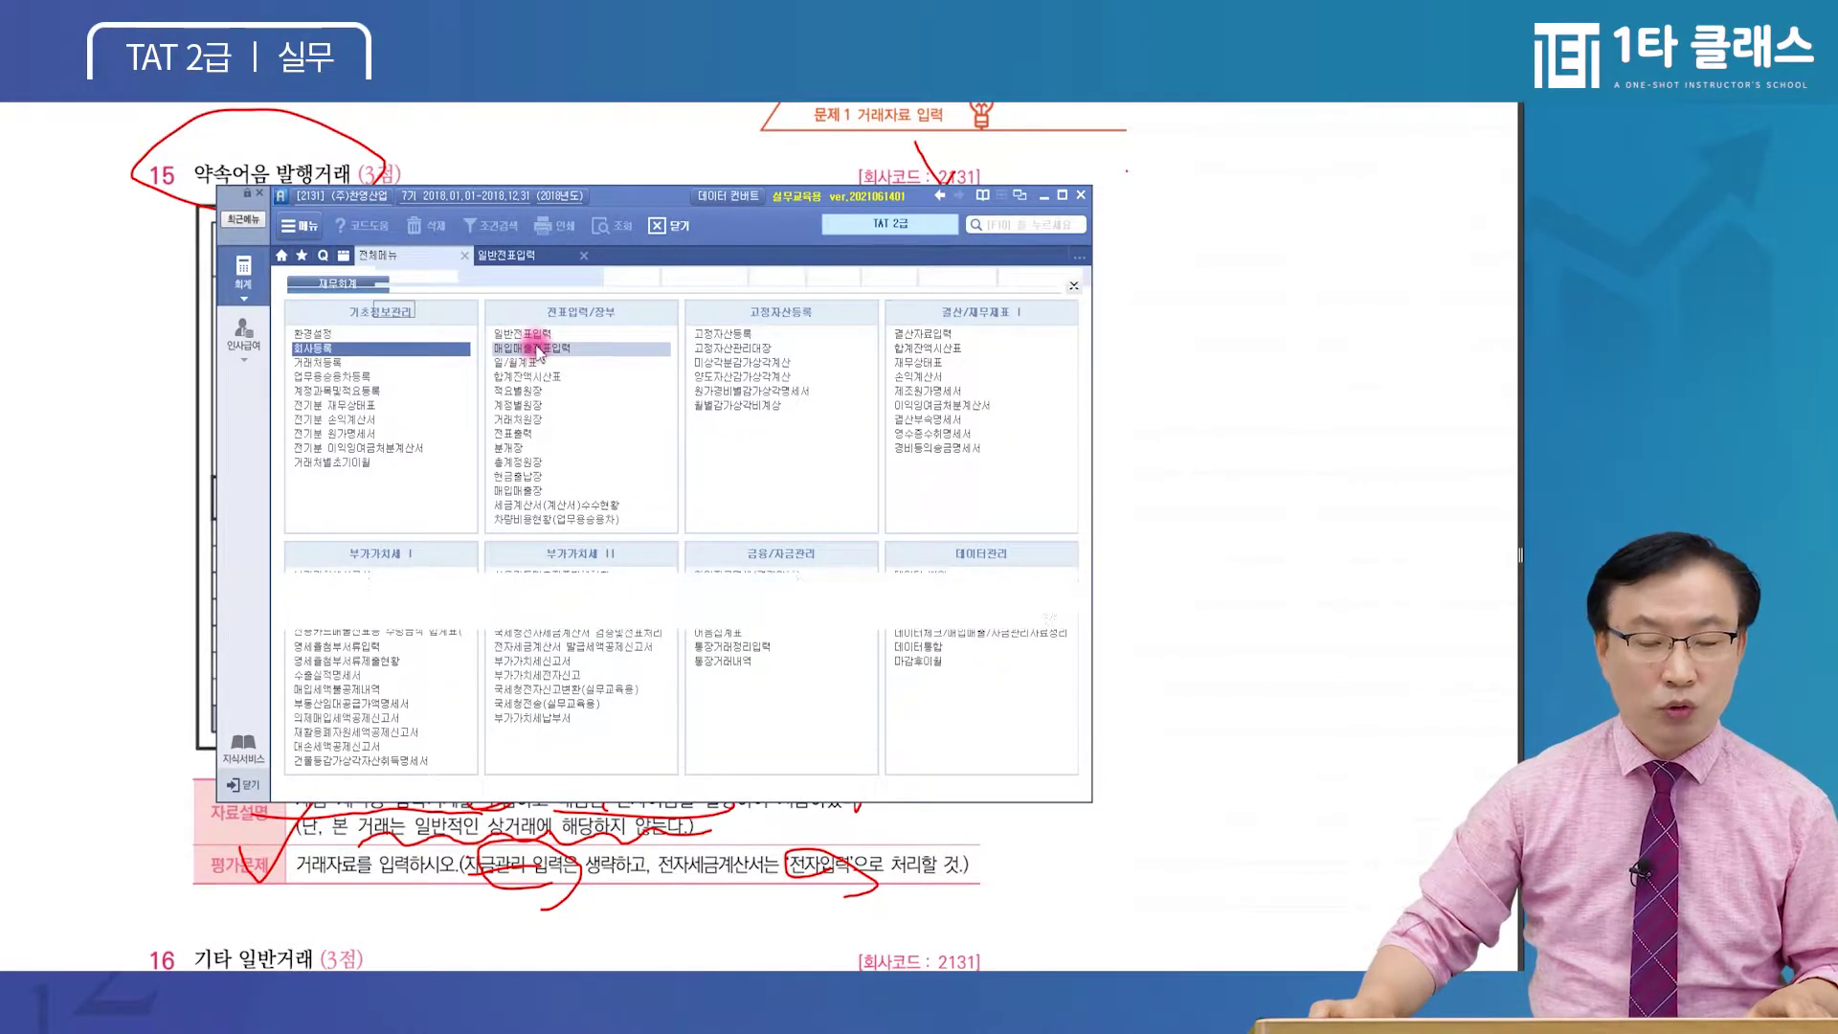
{"action": "type", "text": "3"}
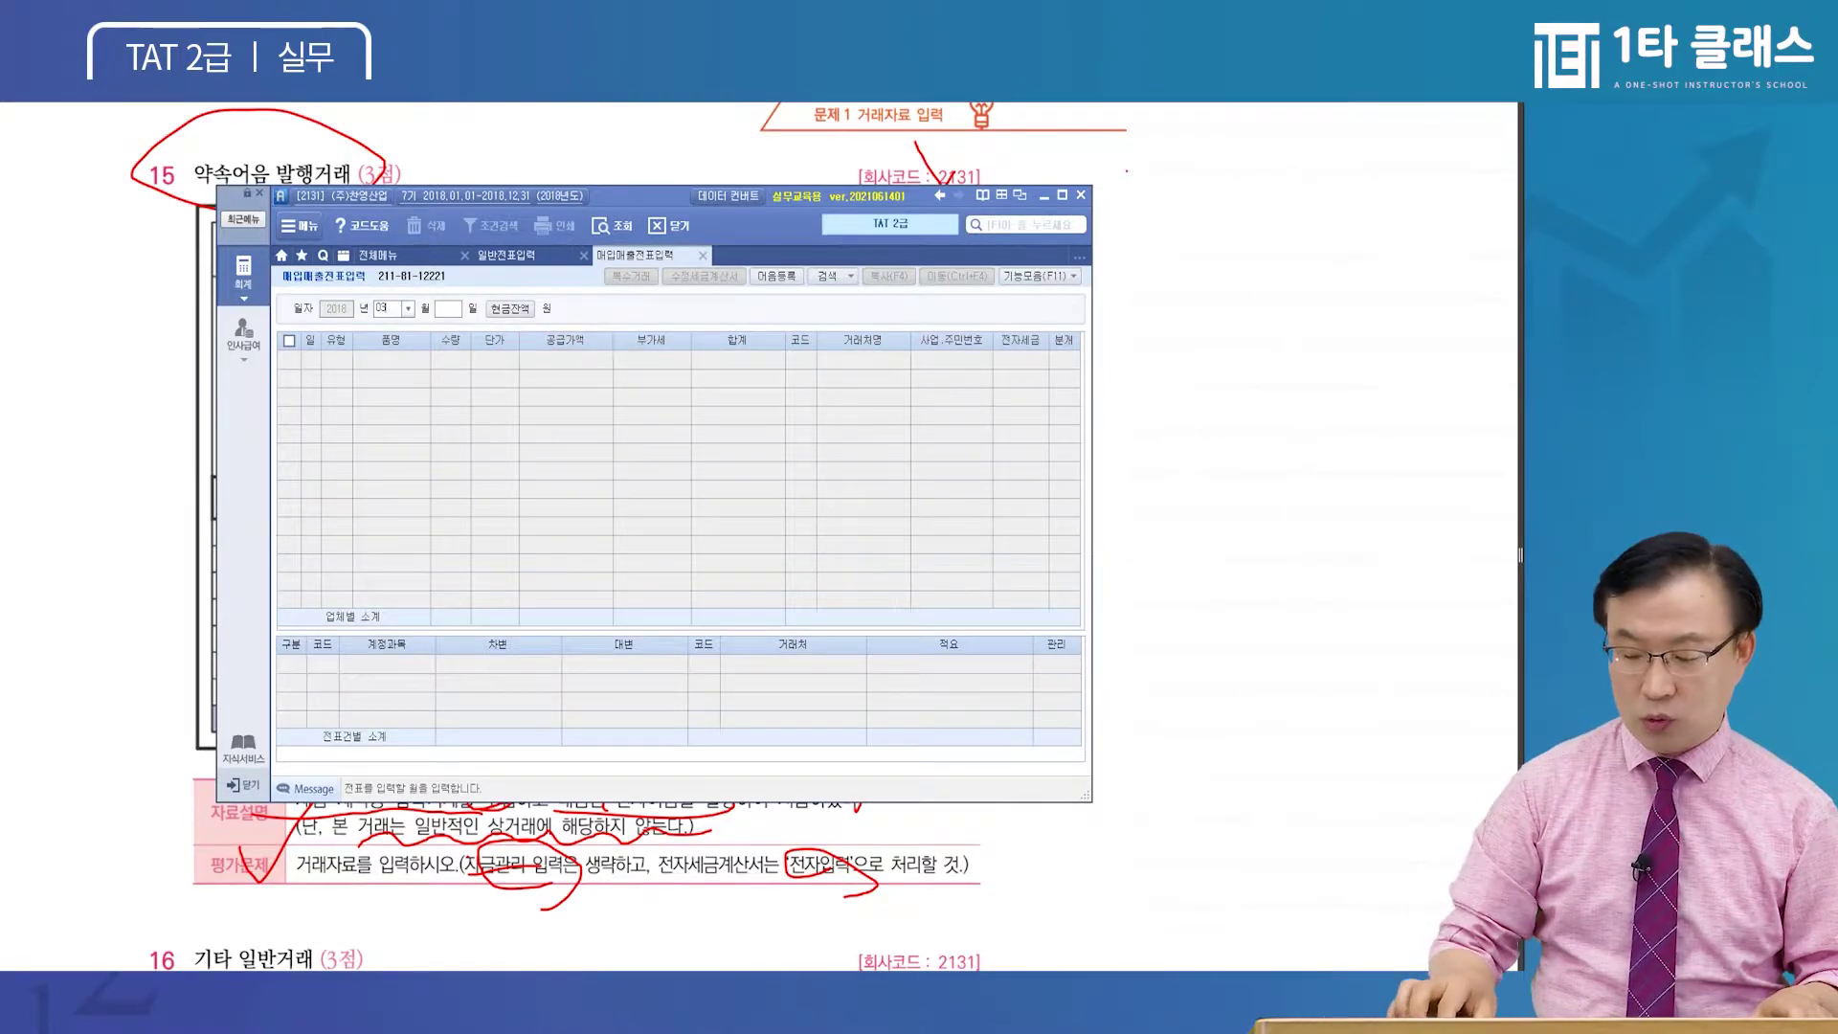
{"action": "key", "text": "Return"}
{"action": "type", "text": "12"}
{"action": "key", "text": "Return"}
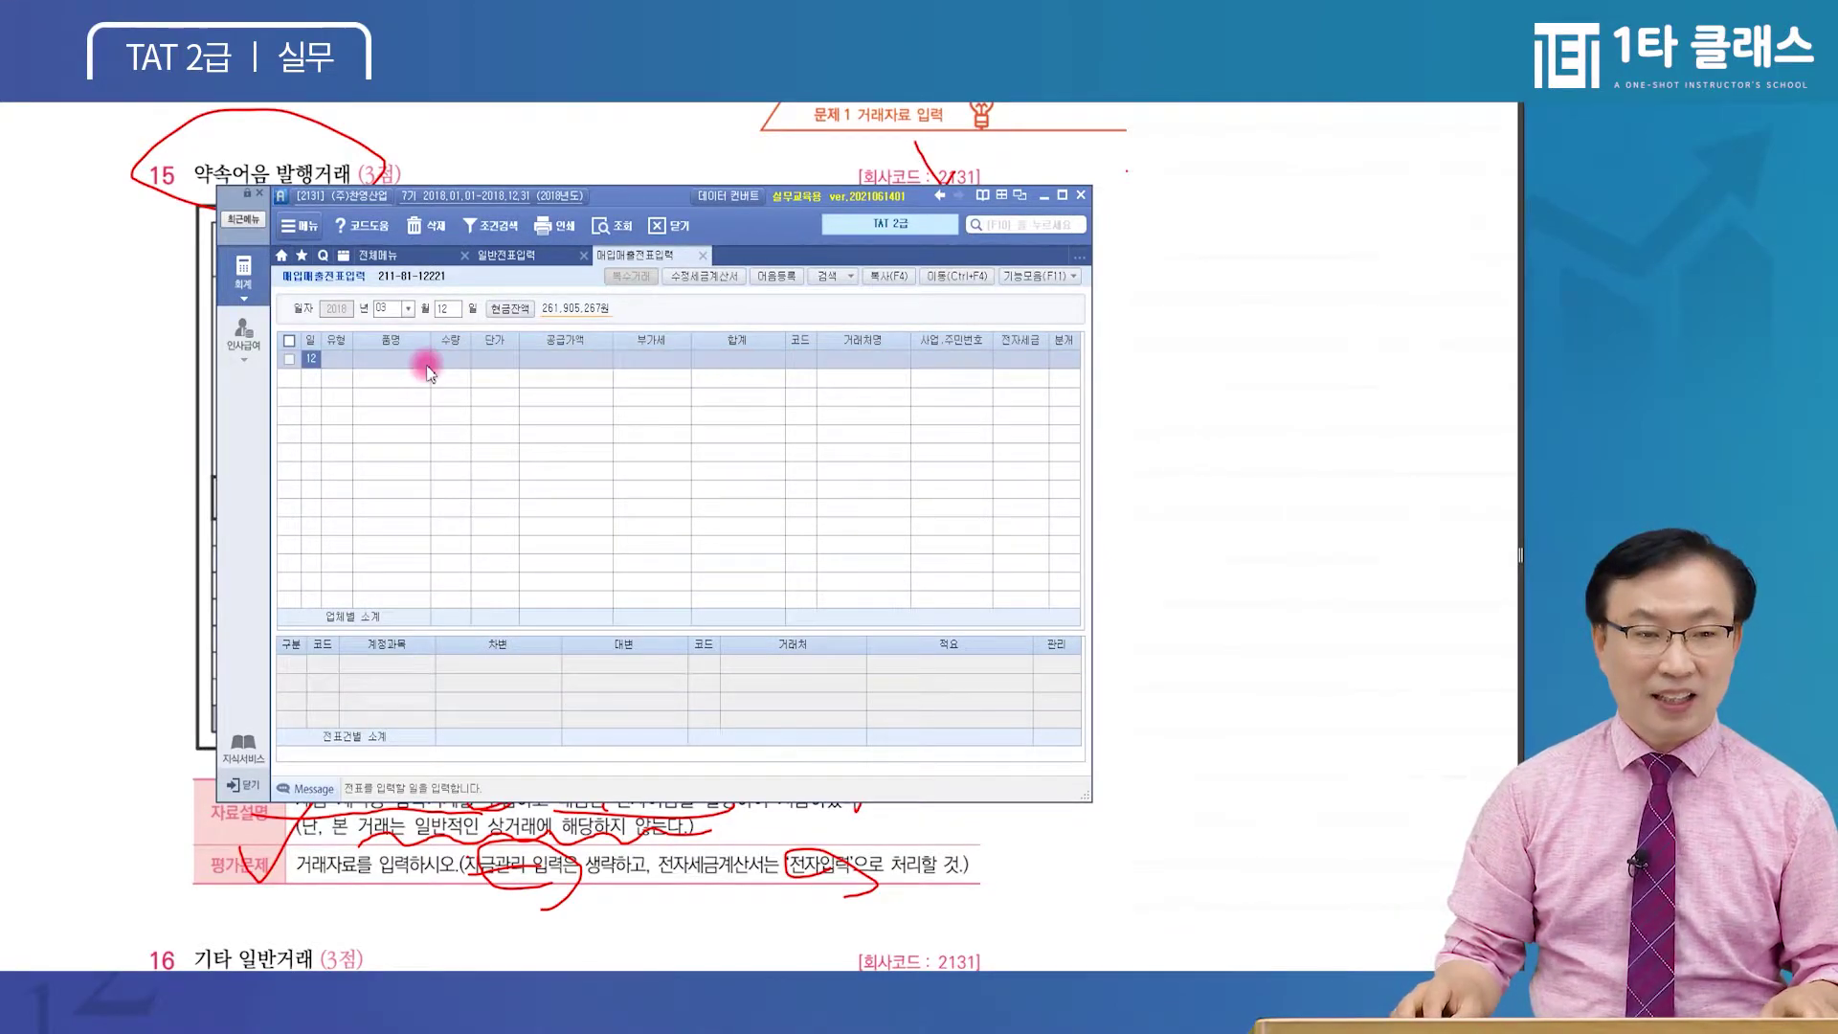
Start a purchase line with type 51 과세 and enter 압축기계 as the item name
{"action": "key", "text": "Return"}
{"action": "type", "text": "51"}
{"action": "key", "text": "Return"}
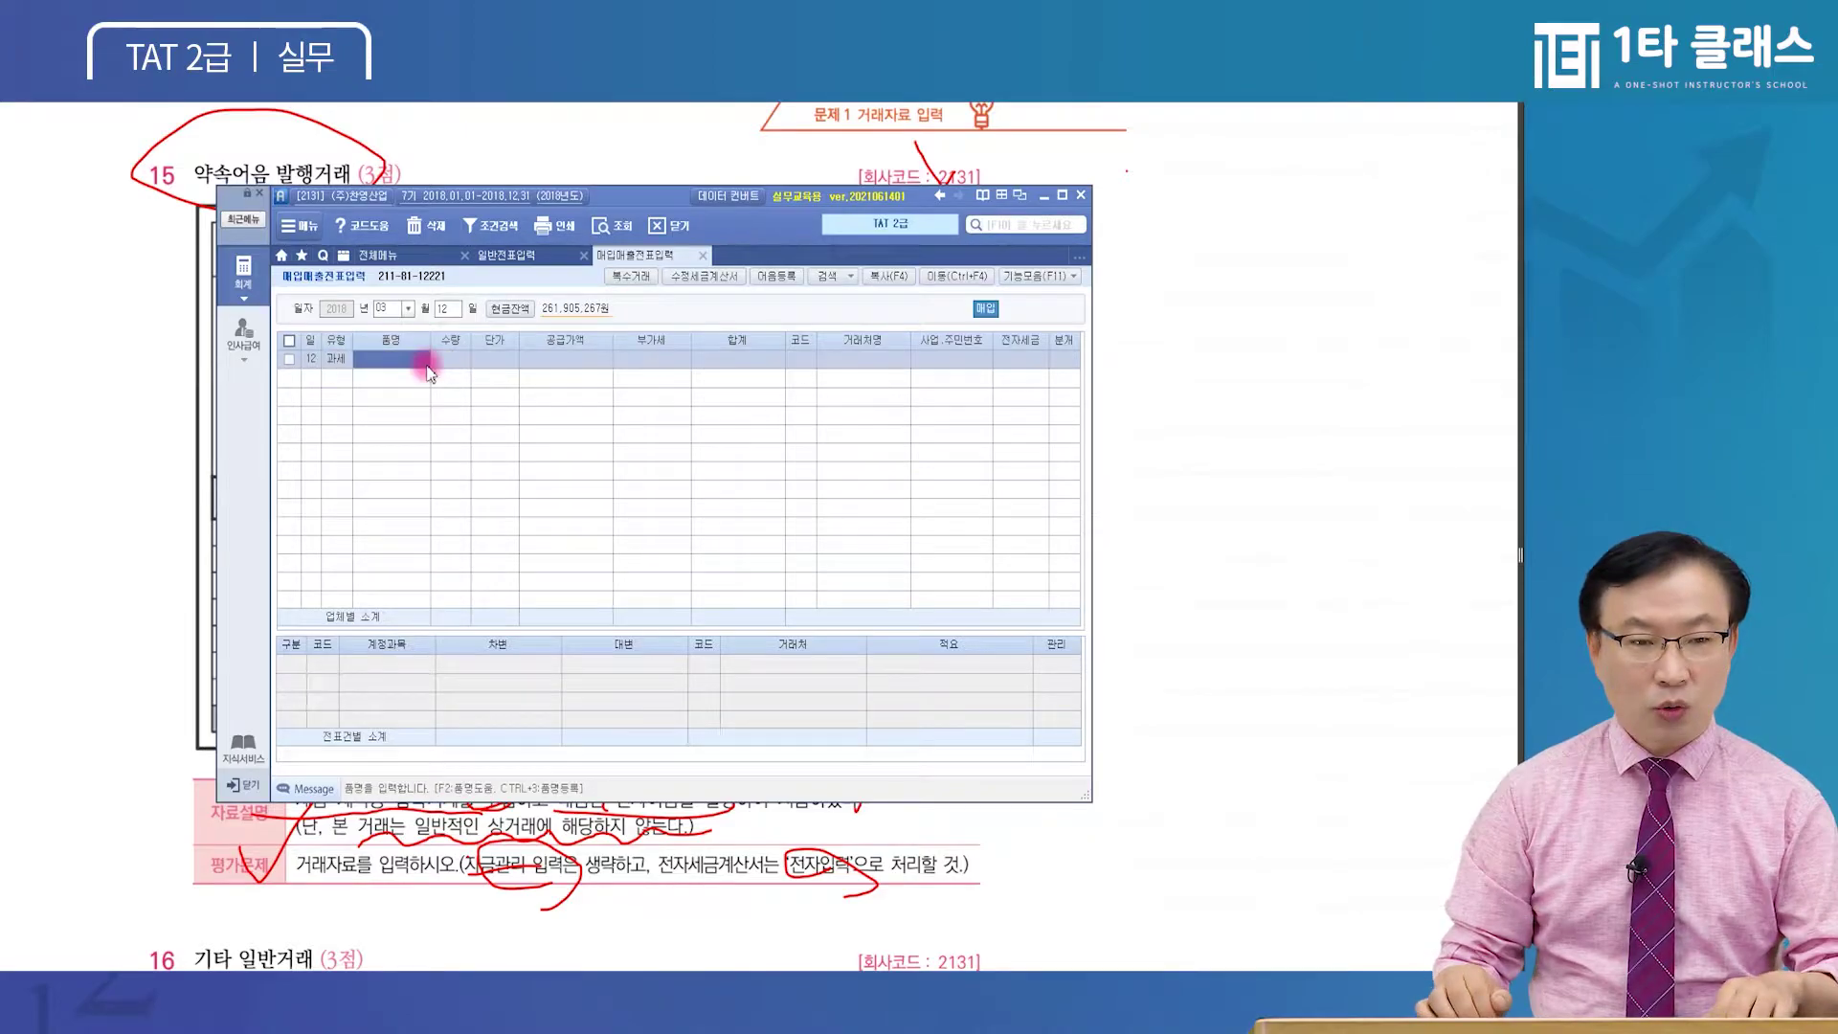
{"action": "type", "text": "이"}
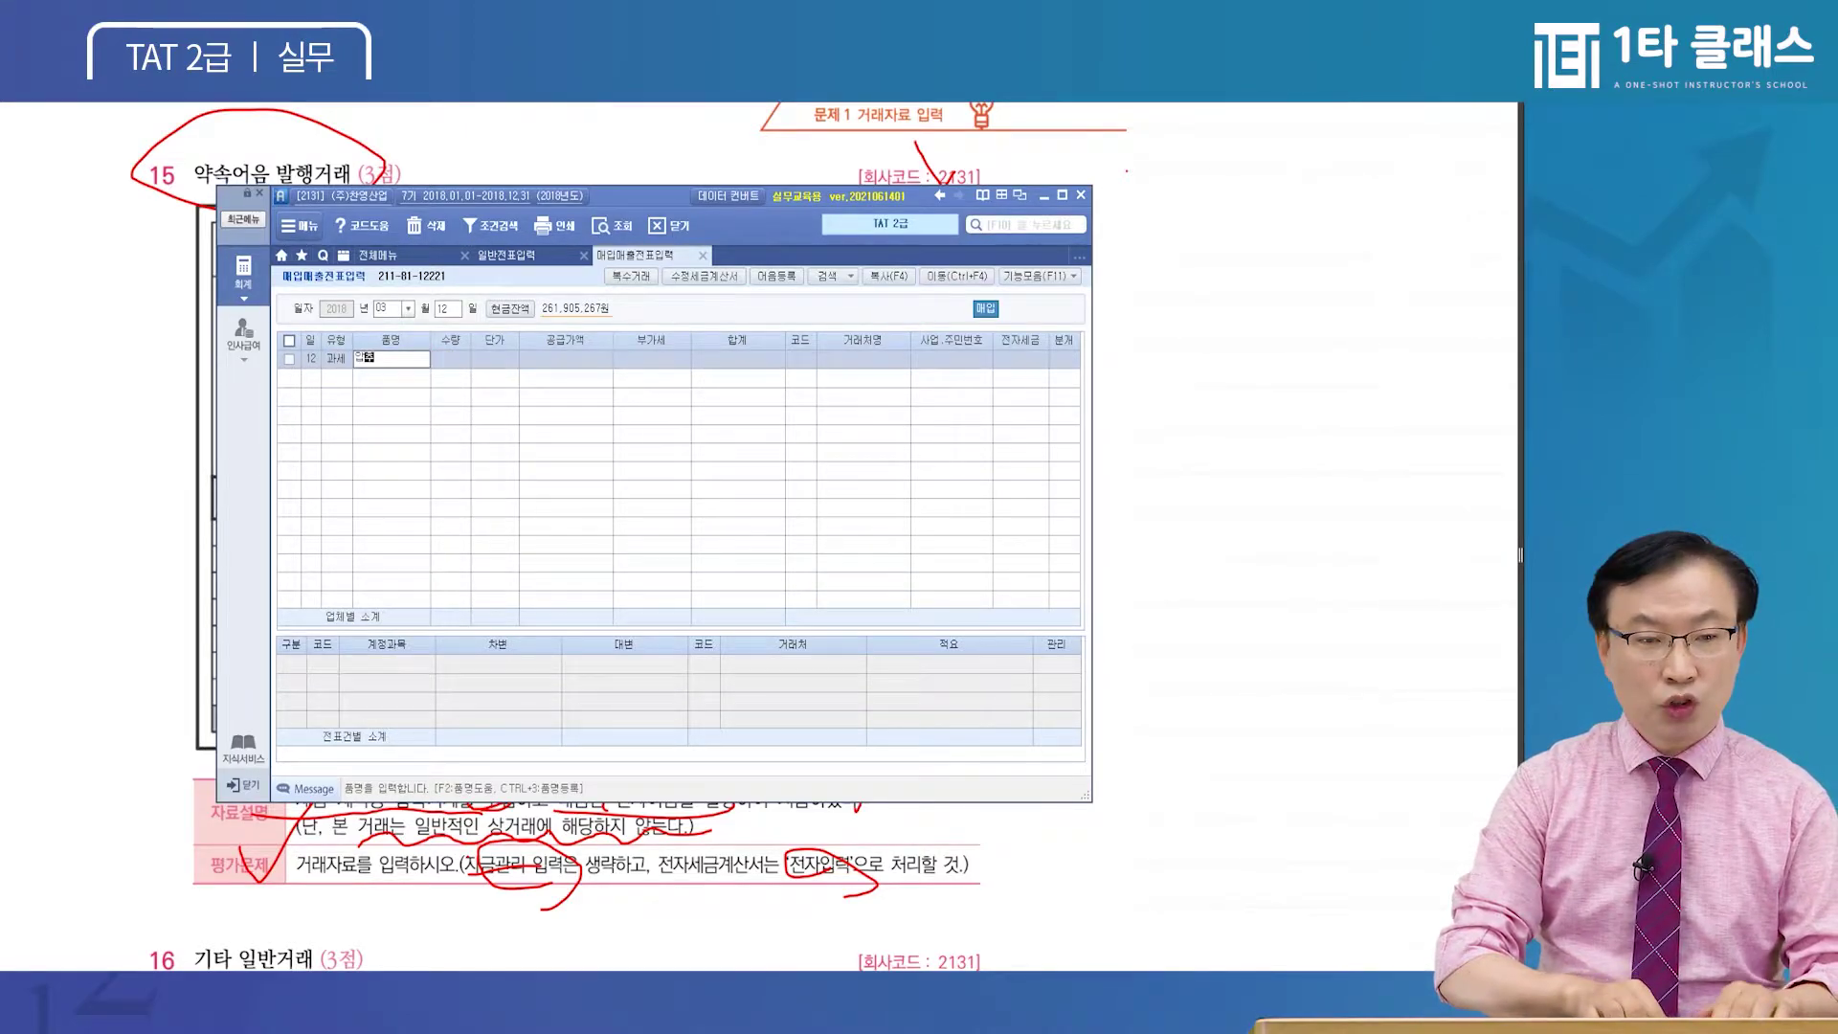
{"action": "type", "text": "축기계"}
{"action": "key", "text": "Return"}
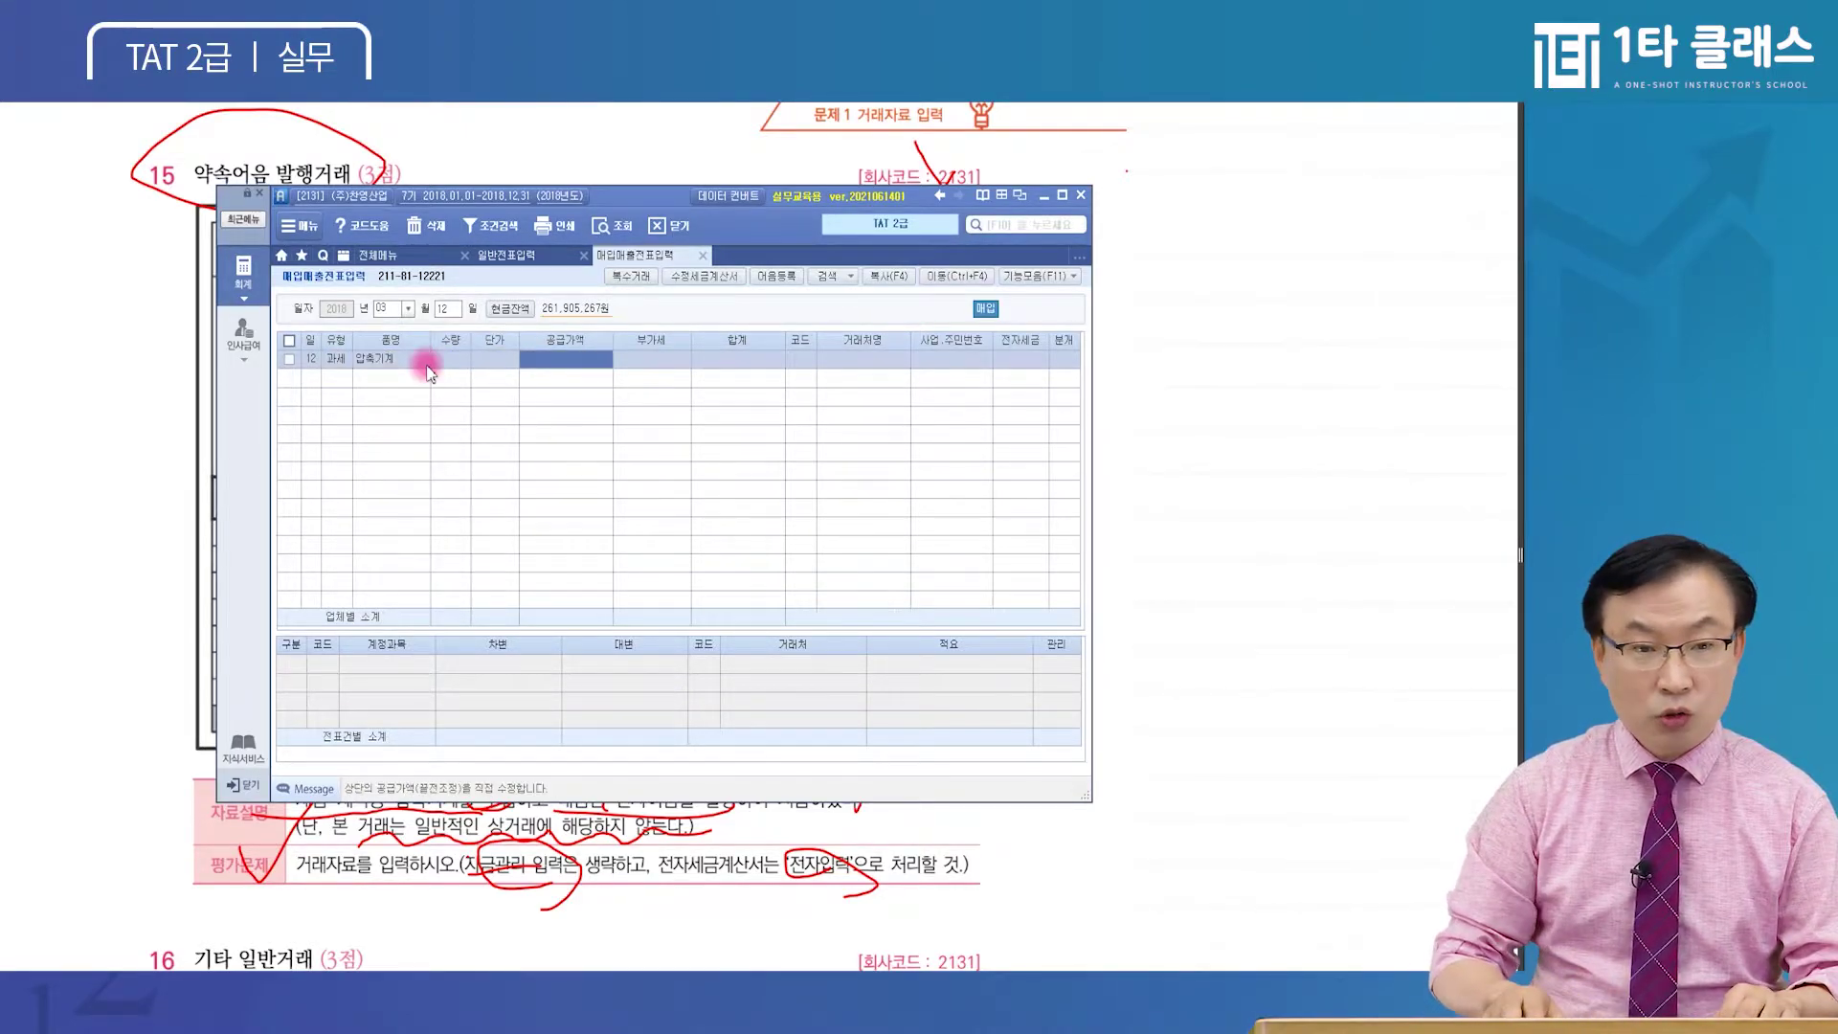
Enter a quantity of 3 and a unit price of 4,000,000 for 압축기계, accepting the calculated supply amount and VAT
{"action": "type", "text": "3"}
{"action": "key", "text": "Return"}
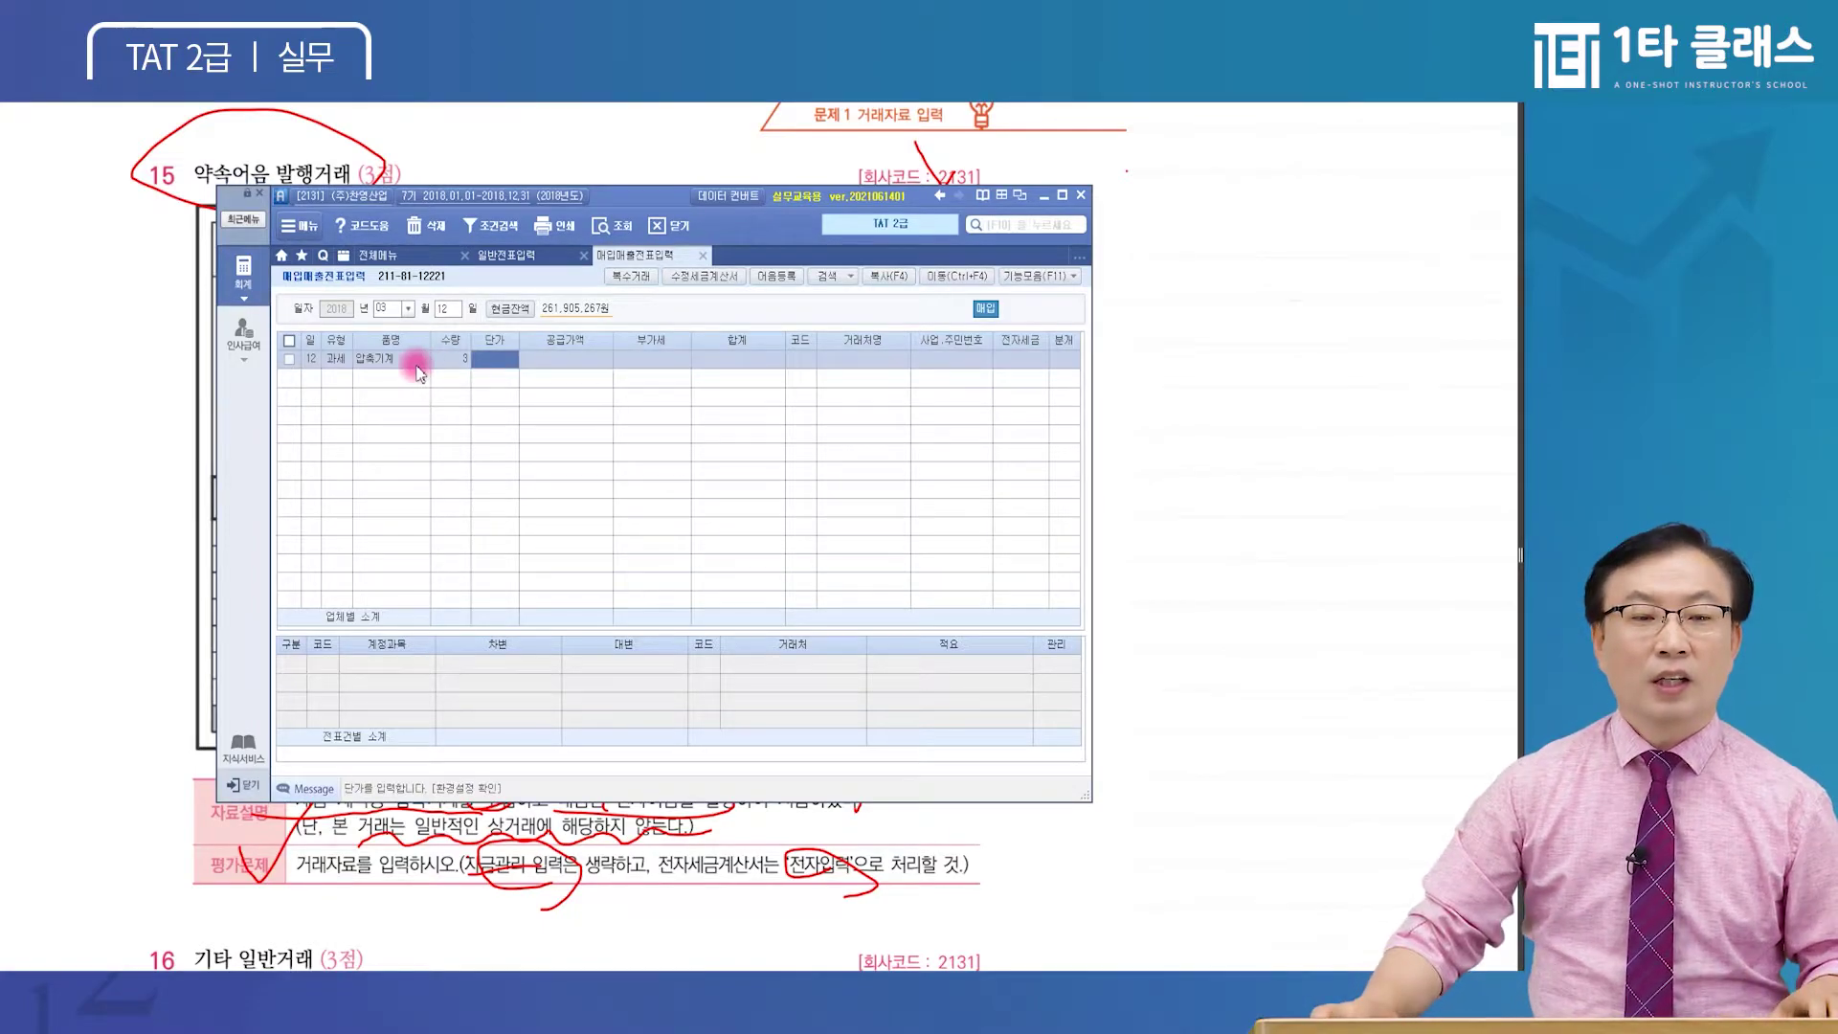
{"action": "left_click", "coordinate": [449, 364]}
{"action": "left_click", "coordinate": [450, 364]}
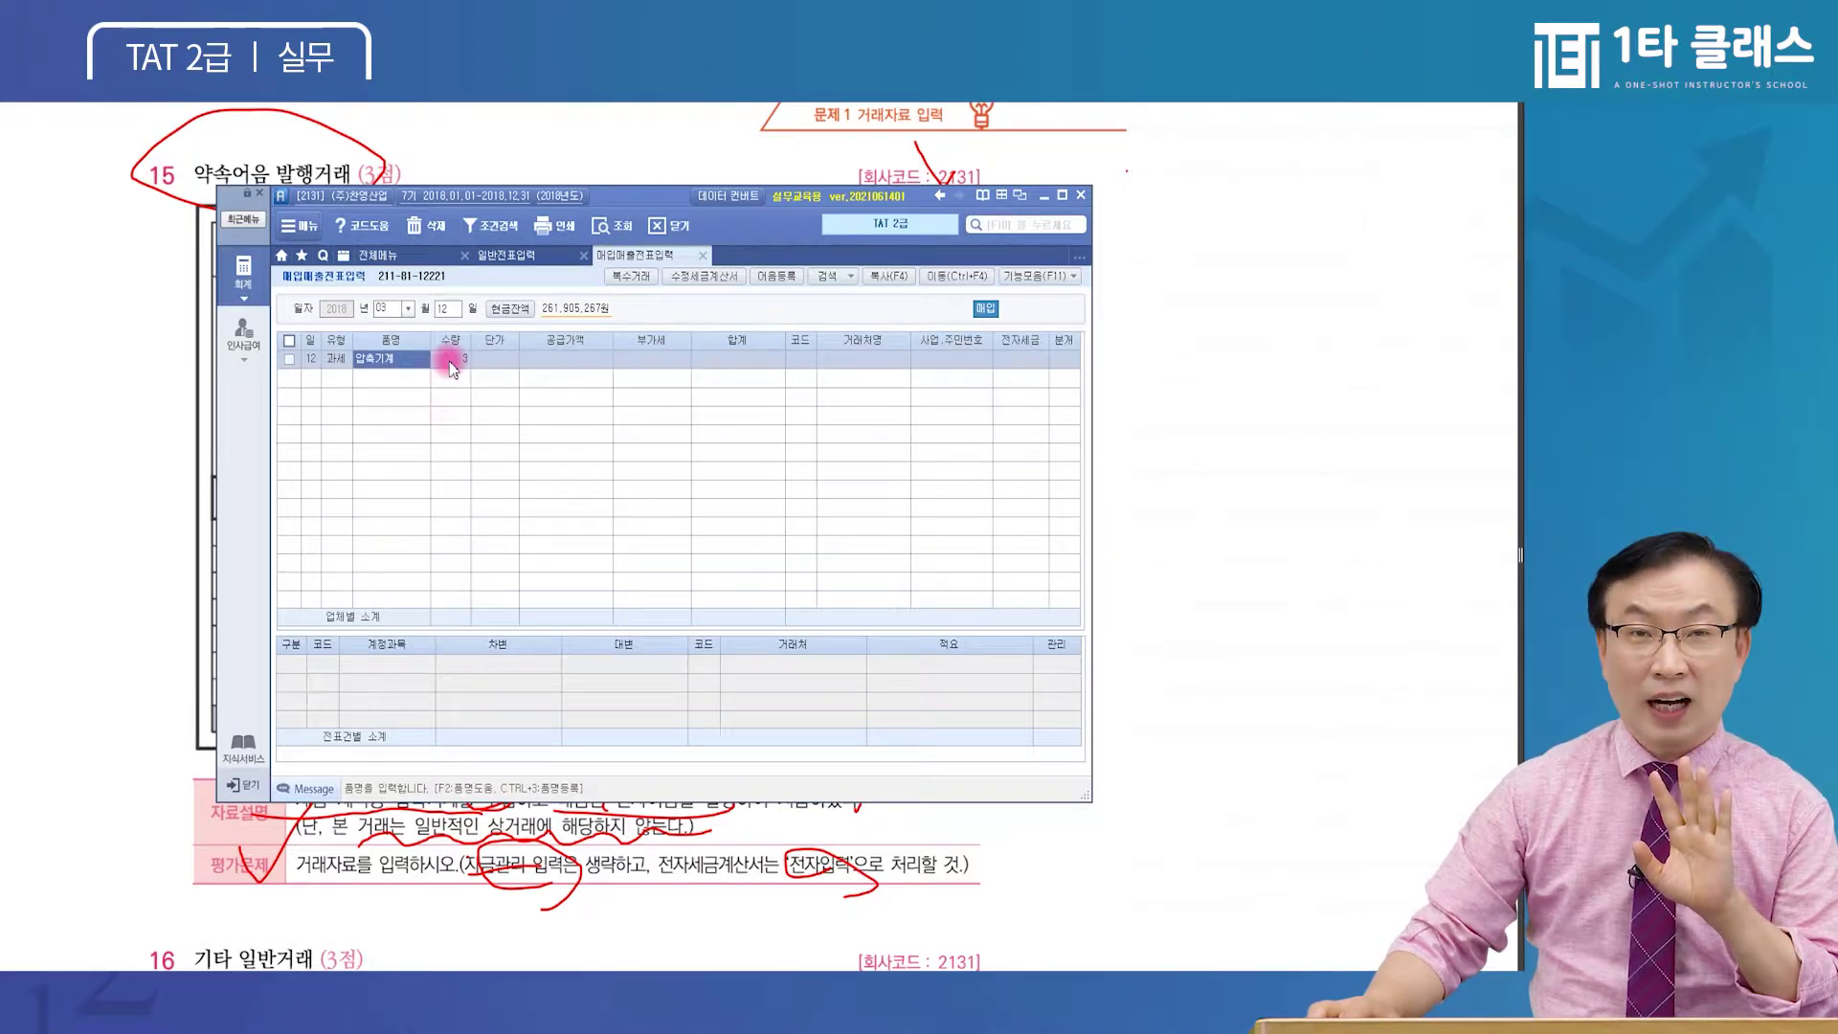
{"action": "key", "text": "Return"}
{"action": "key", "text": "Return"}
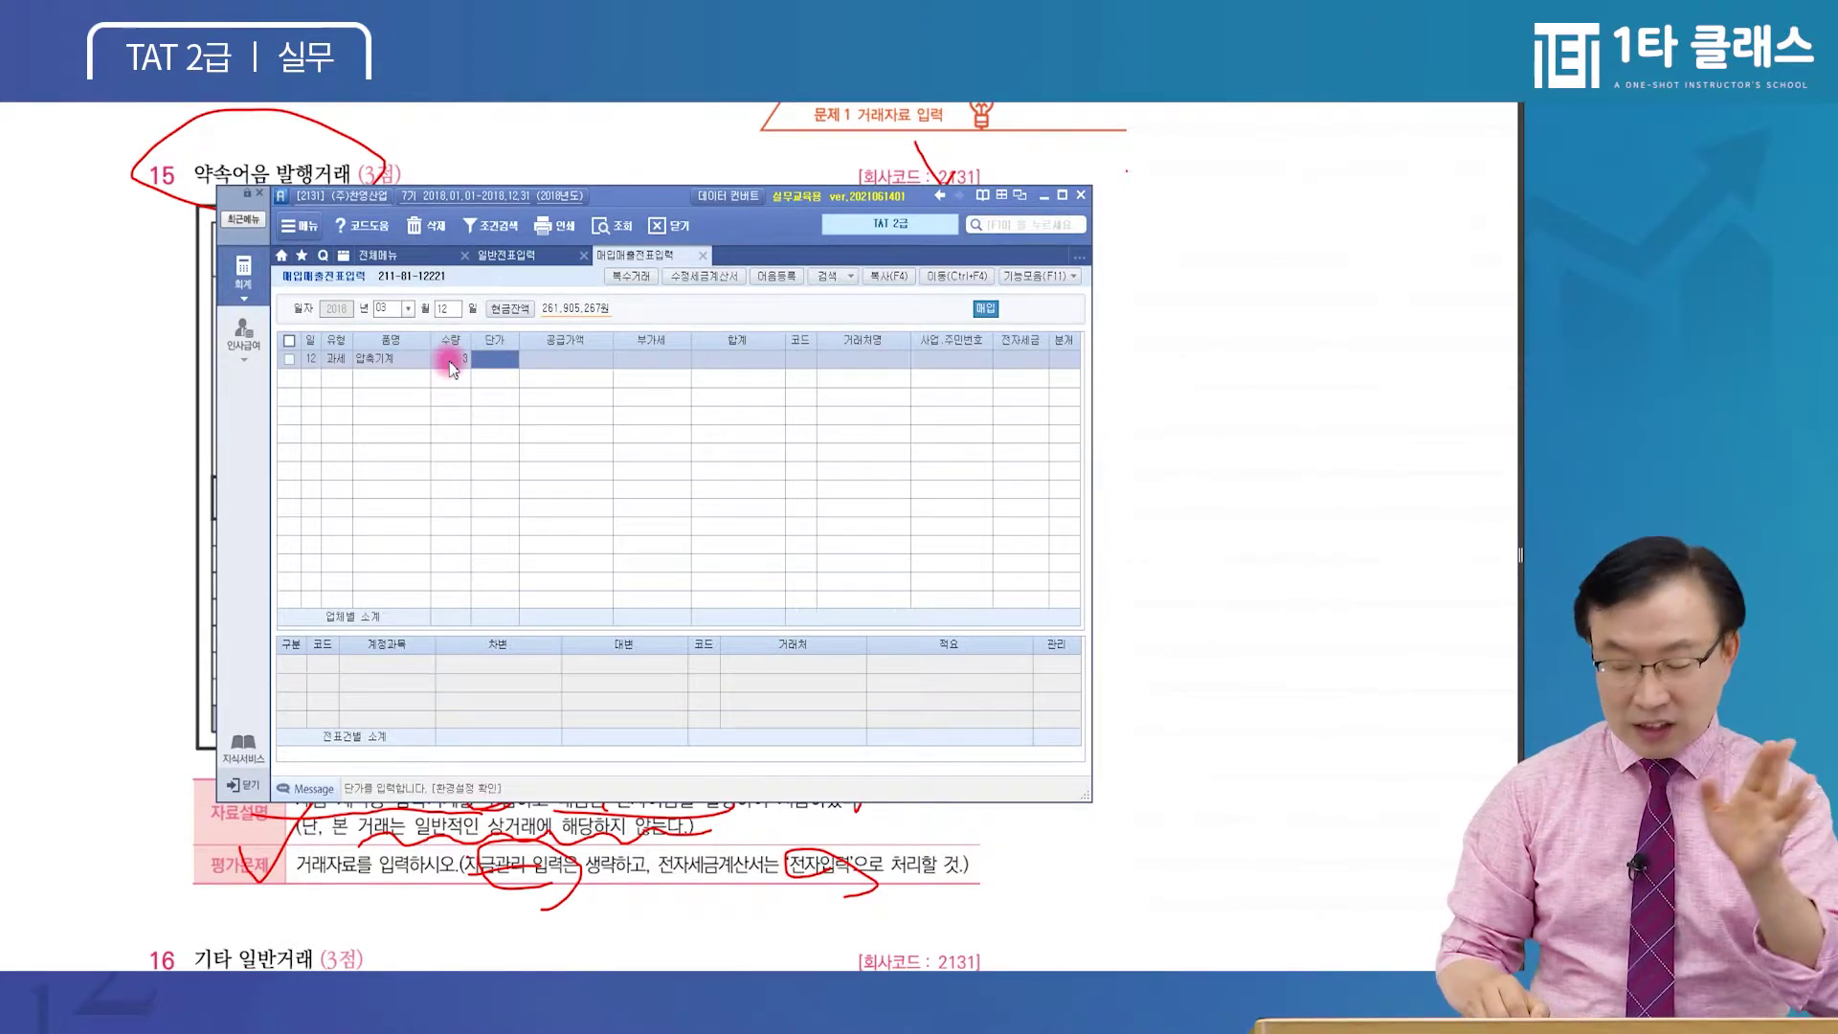
{"action": "type", "text": "4000000"}
{"action": "key", "text": "Return"}
{"action": "key", "text": "Return"}
{"action": "key", "text": "Return"}
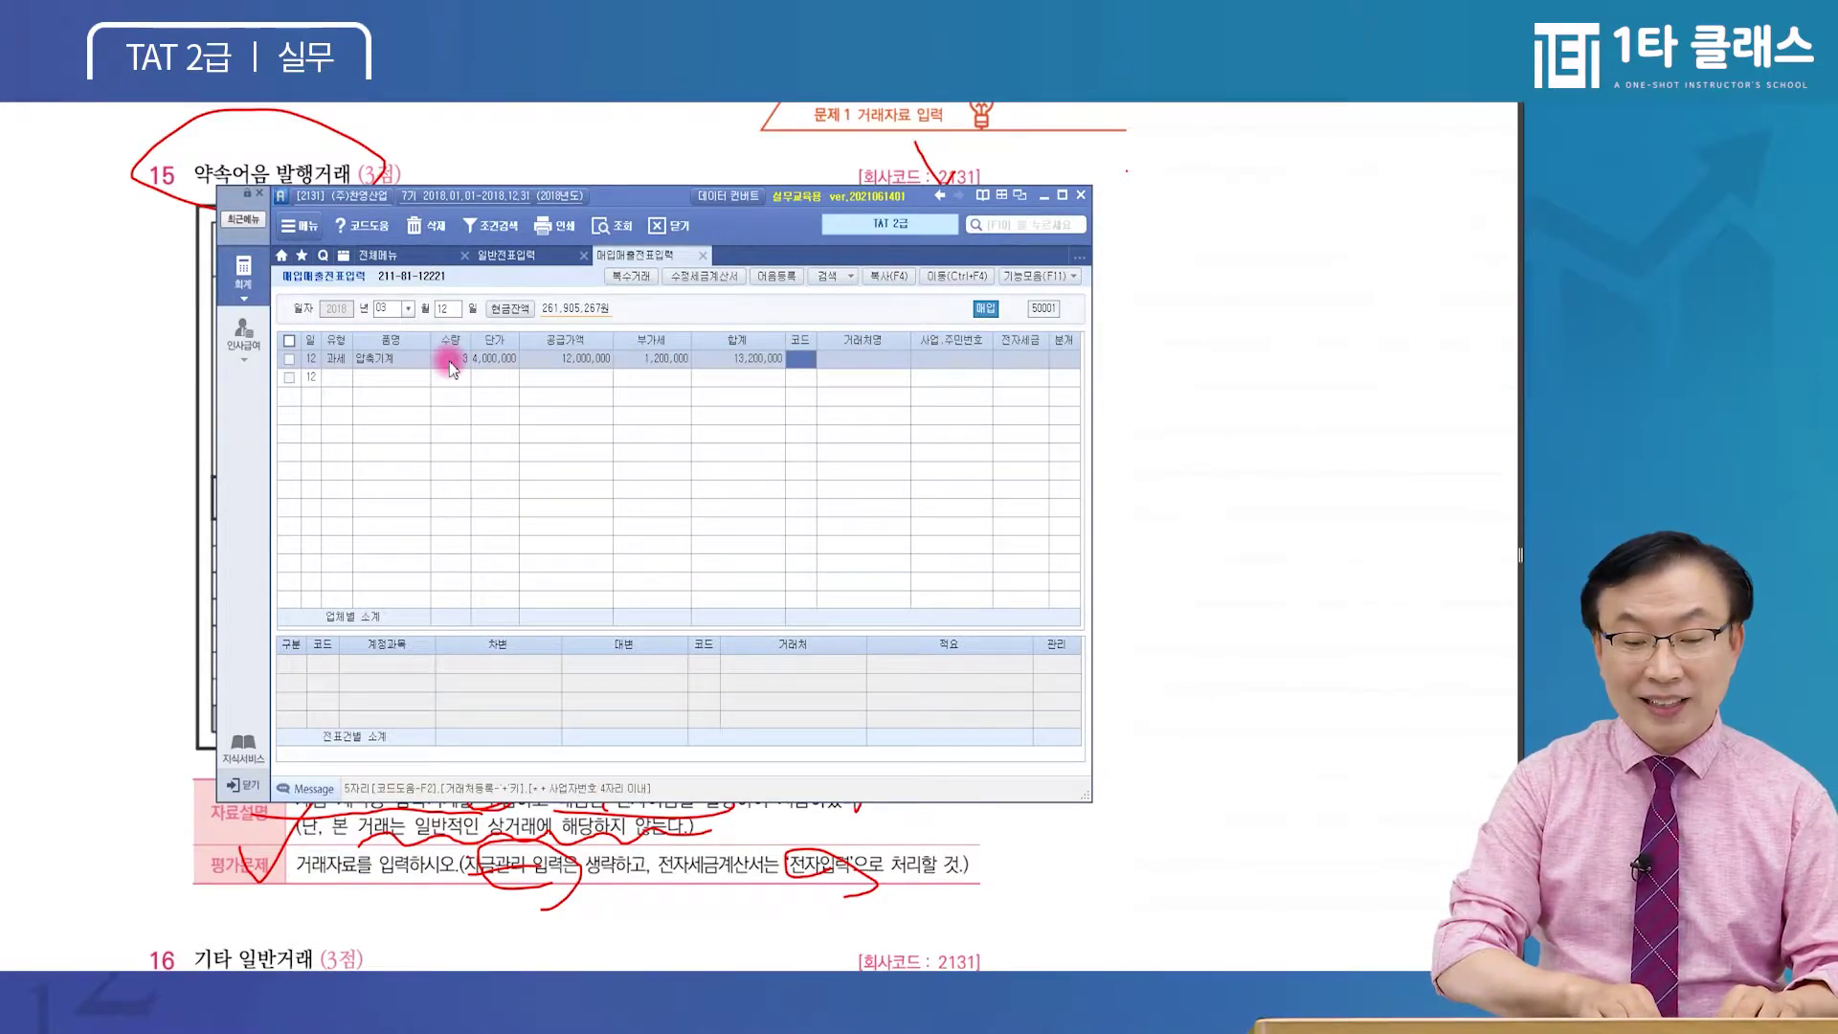
Look up and assign the supplier (주)새싹기계, then mark the tax invoice as 전자입력 and the journal type as 혼합
{"action": "type", "text": "샤ㄱ"}
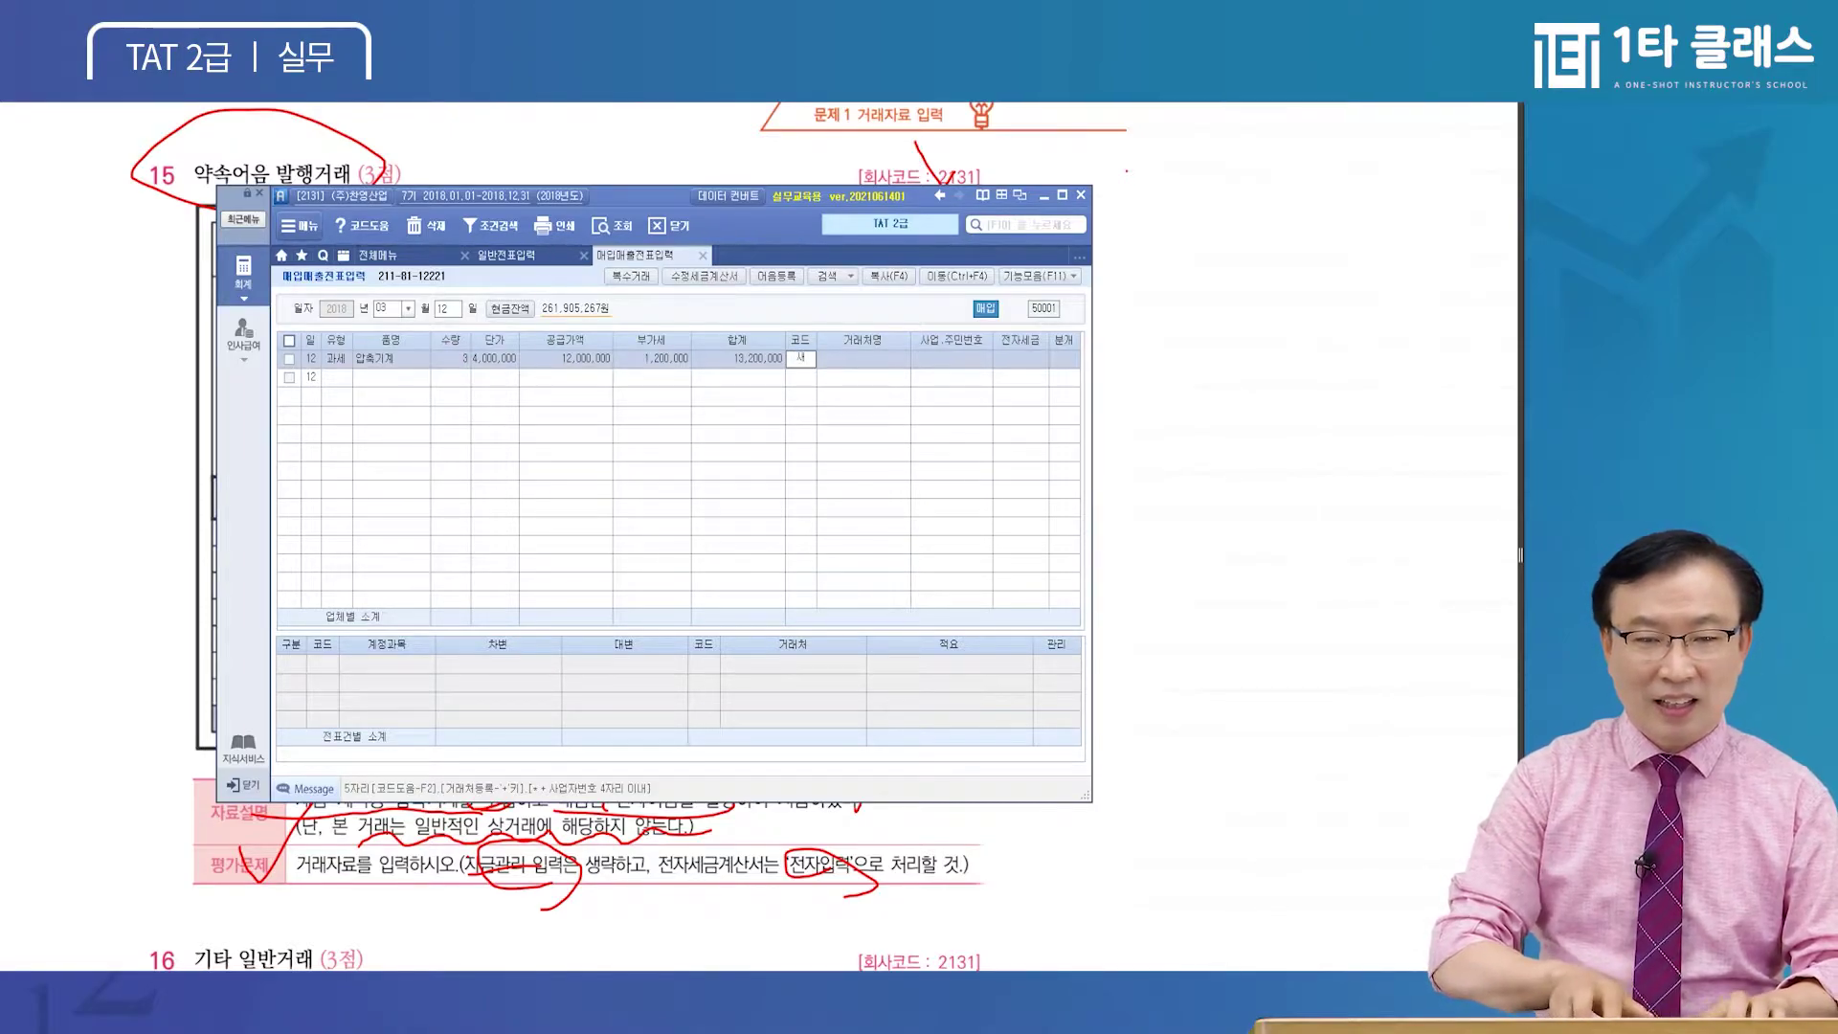
{"action": "key", "text": "Return"}
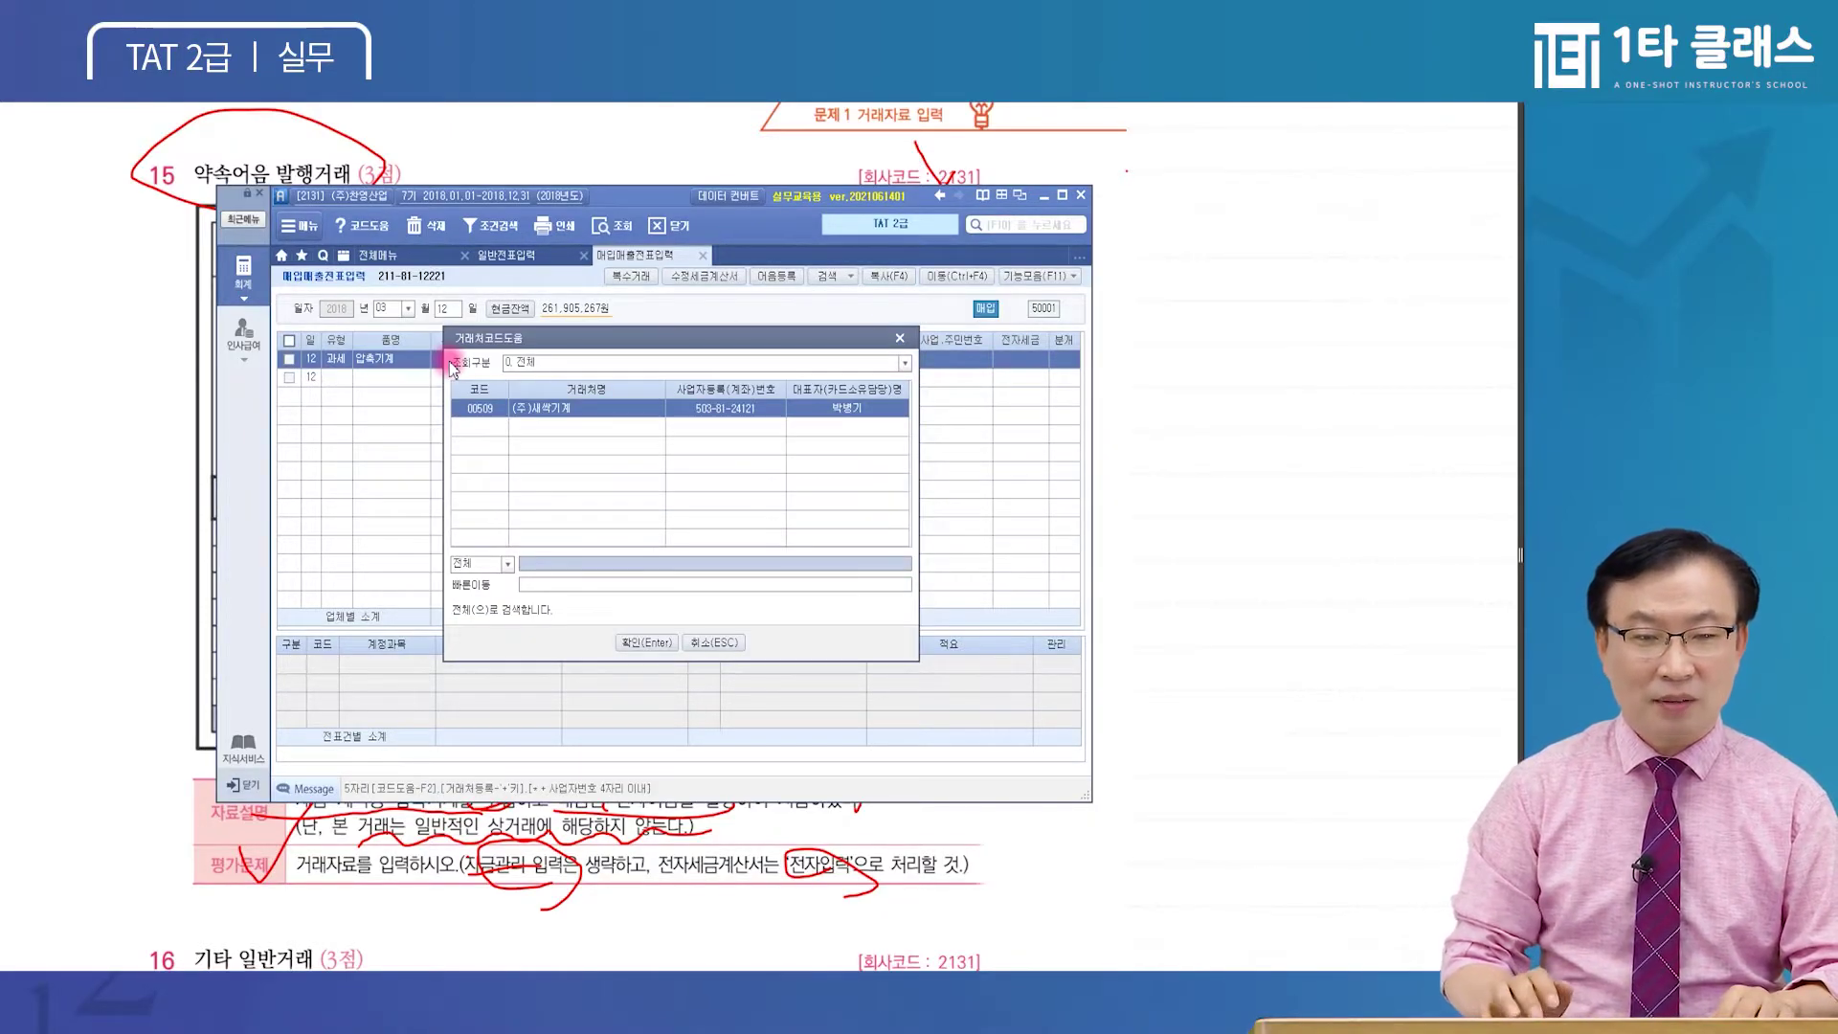
{"action": "key", "text": "Return"}
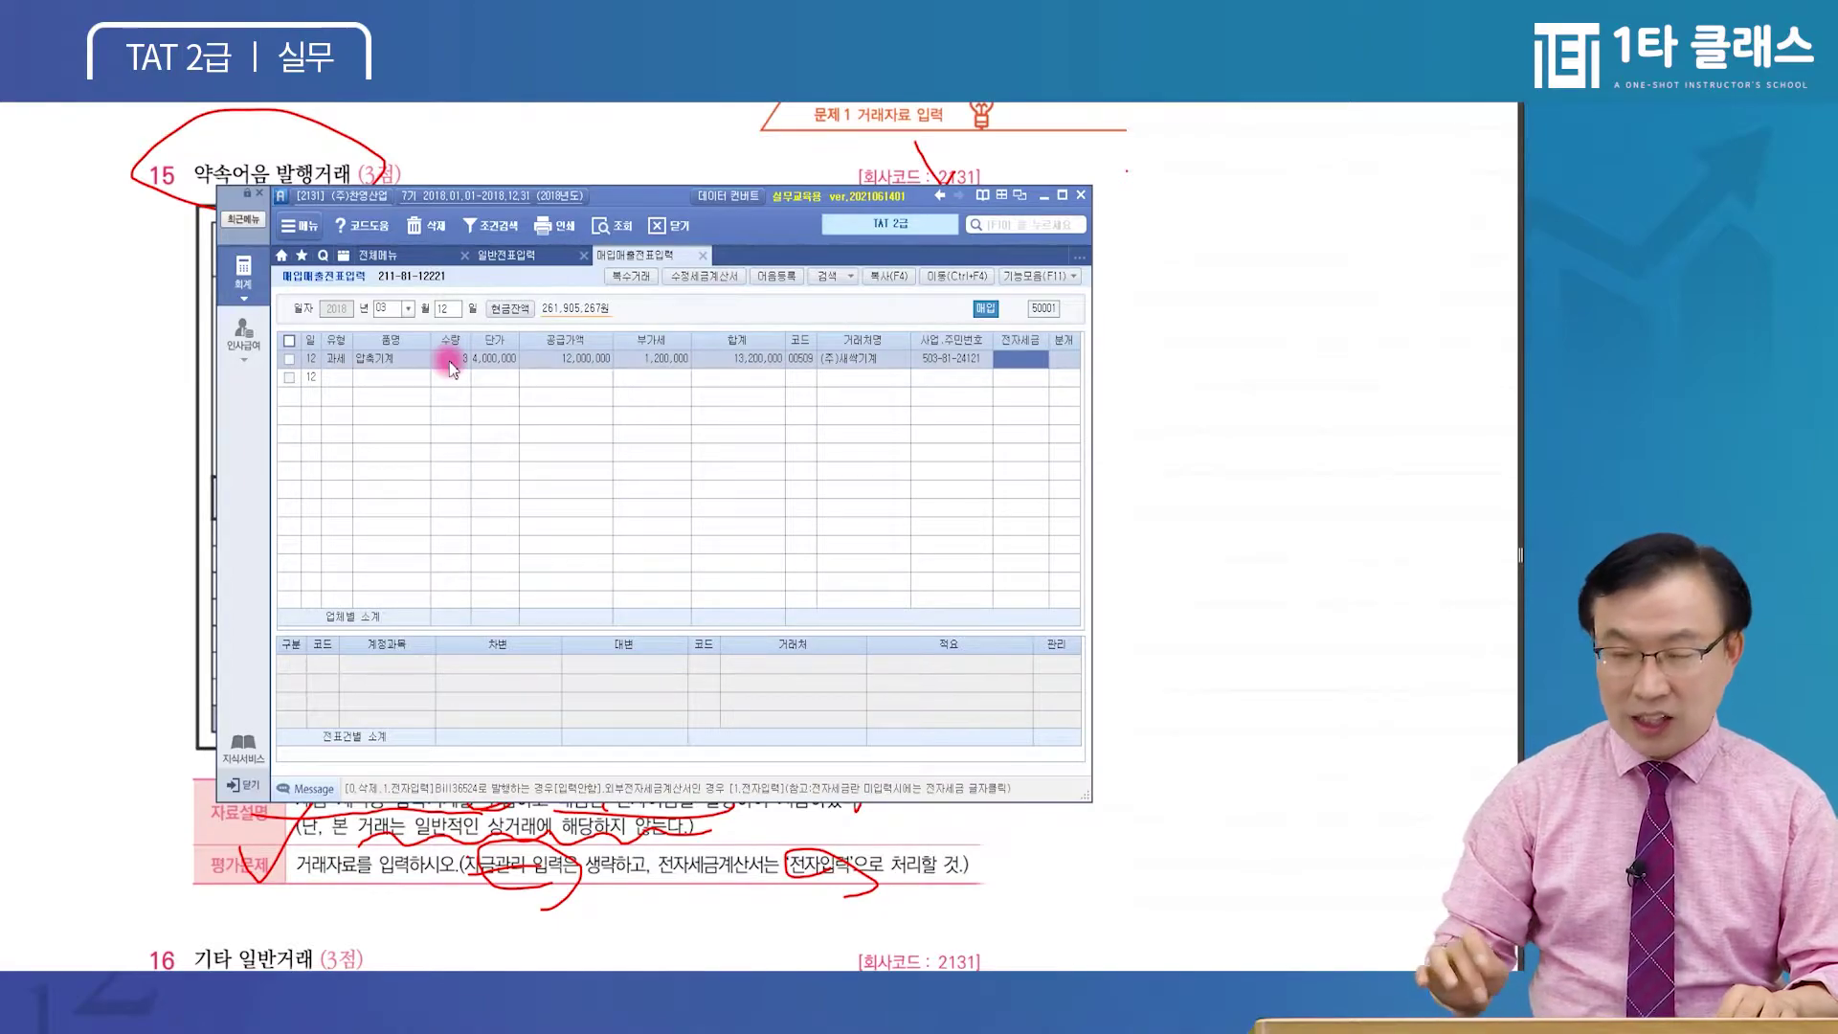
{"action": "key", "text": "1"}
{"action": "key", "text": "Return"}
{"action": "key", "text": "3"}
{"action": "key", "text": "Return"}
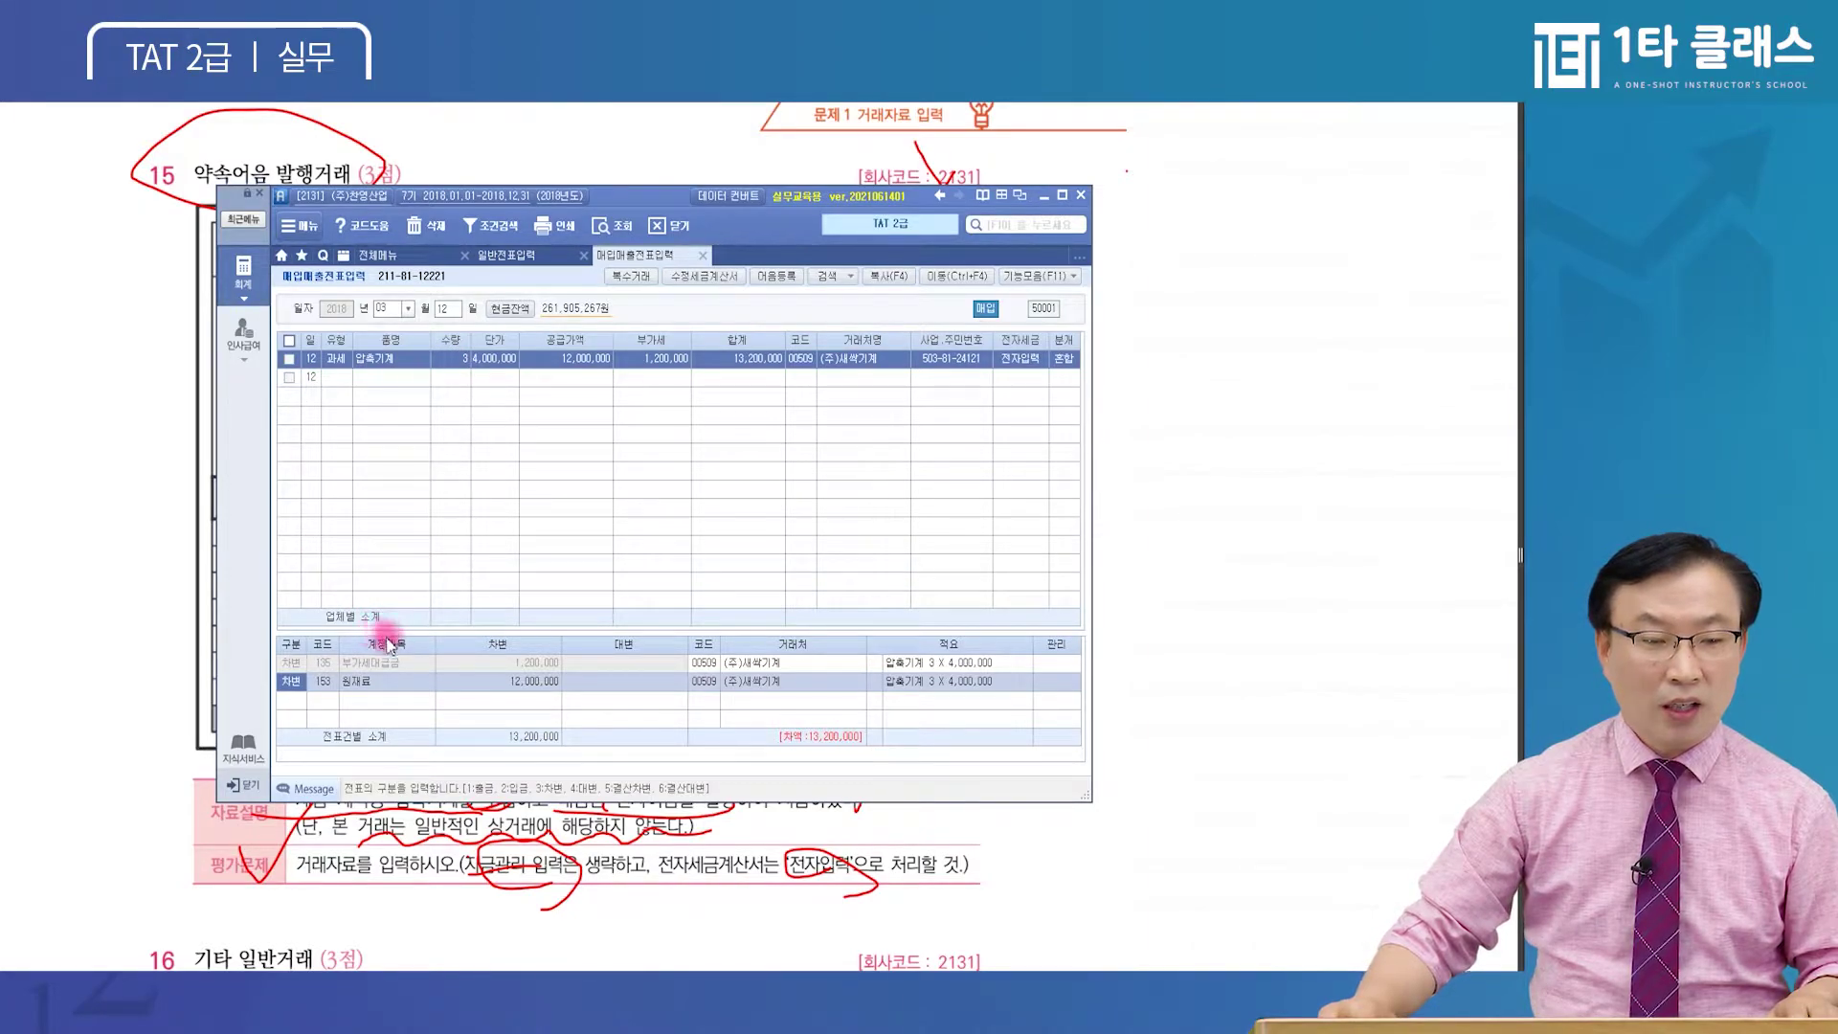
Enlarge the journal entry area and change the 원재료 debit line's account to 206 기계장치
{"action": "key", "text": "Escape"}
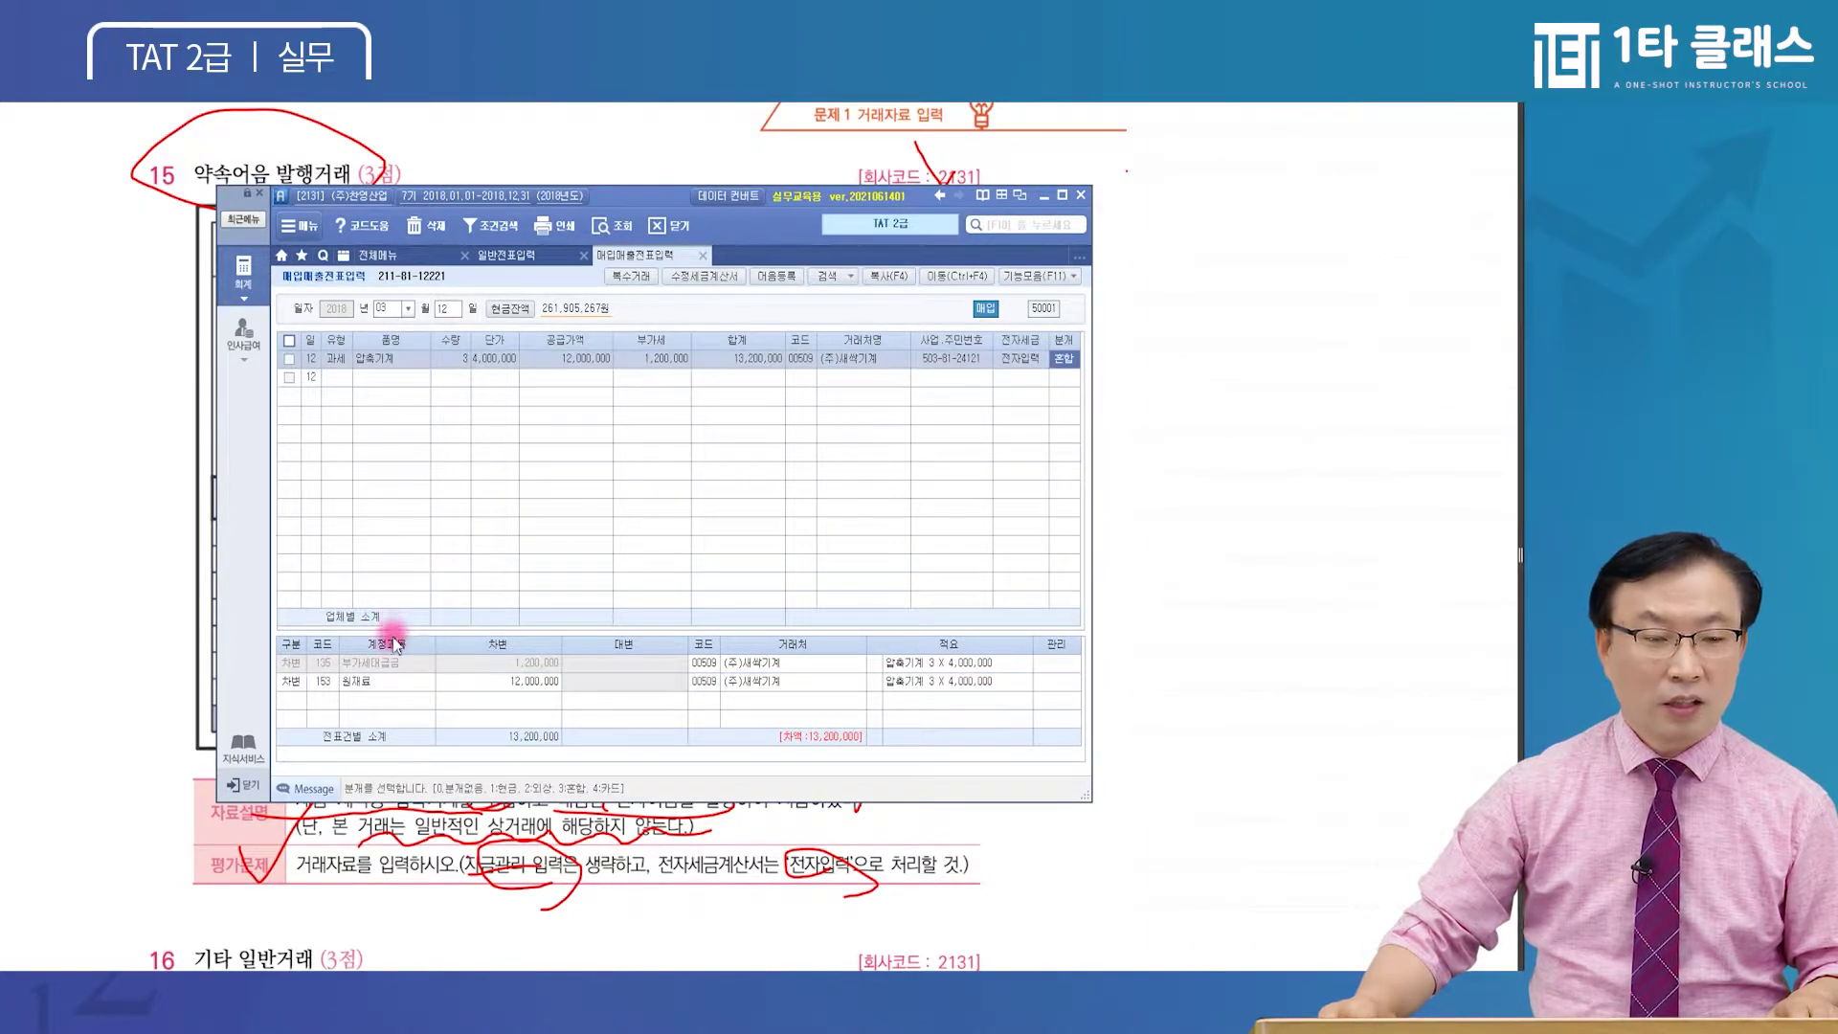
{"action": "left_click_drag", "start_coordinate": [390, 631], "coordinate": [399, 517]}
{"action": "left_click", "coordinate": [325, 565]}
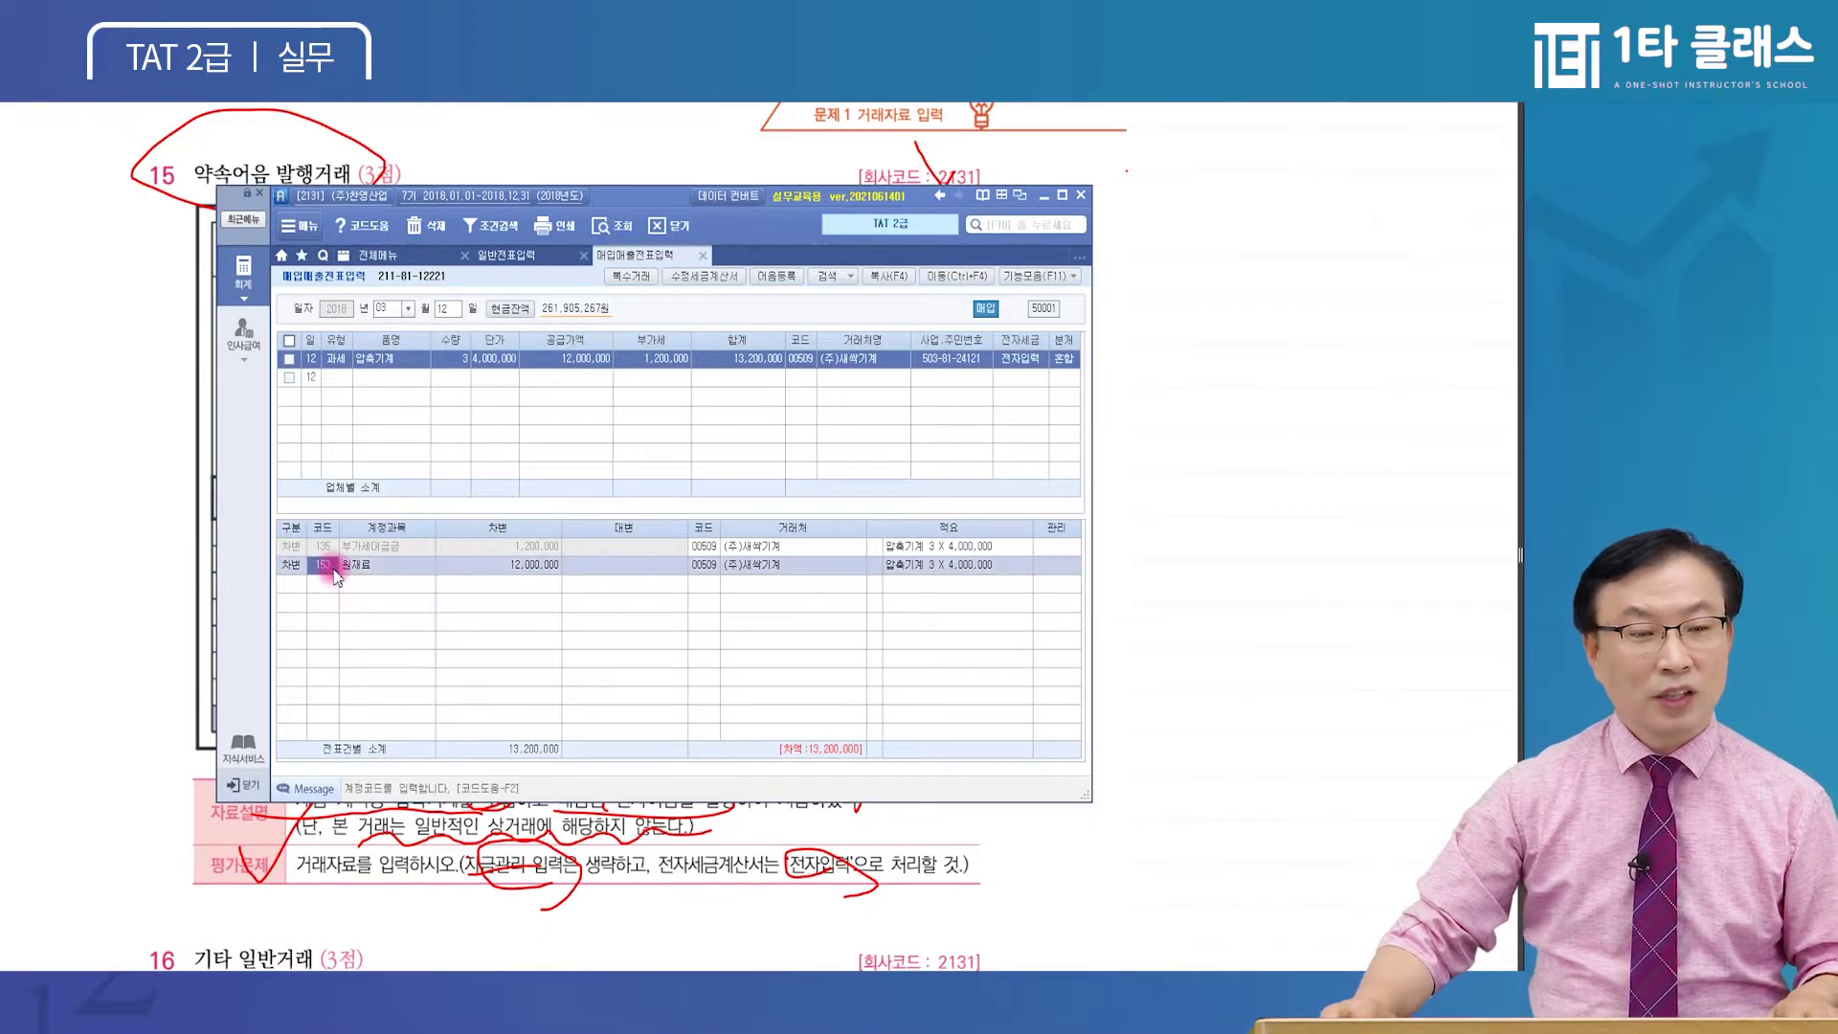
{"action": "left_click", "coordinate": [334, 573]}
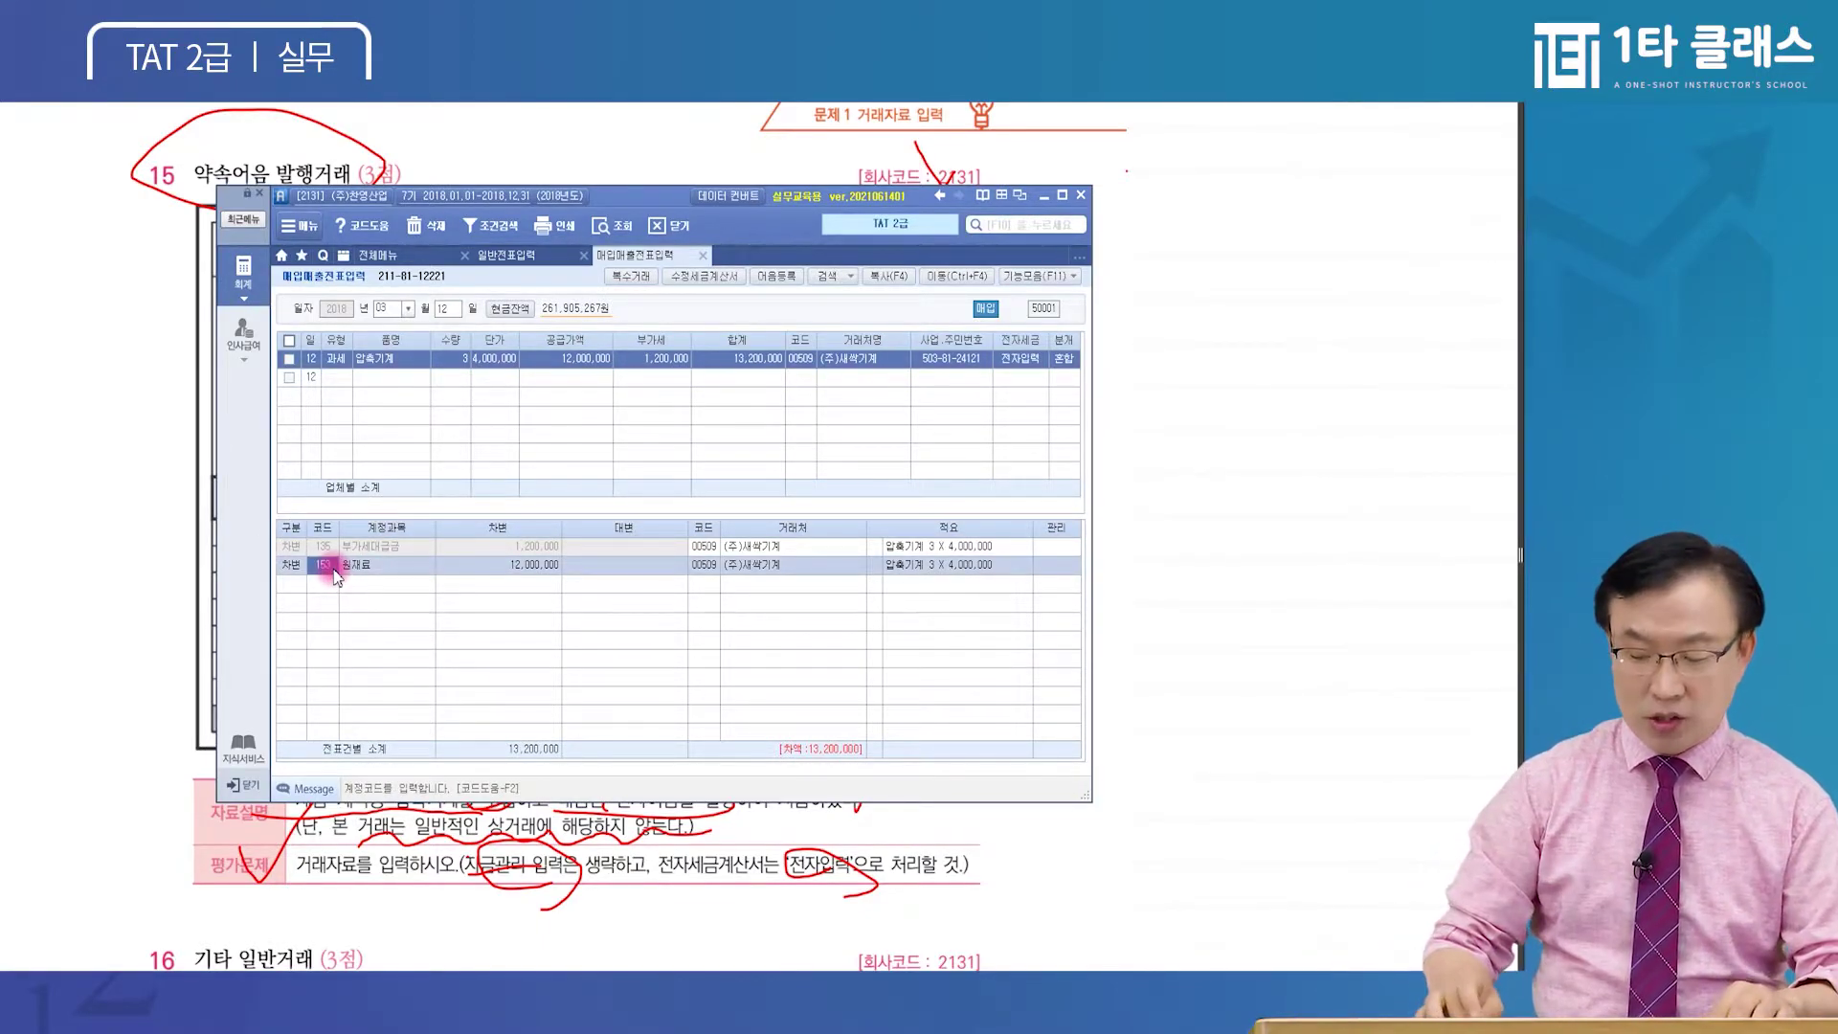
{"action": "type", "text": "206"}
{"action": "key", "text": "Return"}
{"action": "key", "text": "Return"}
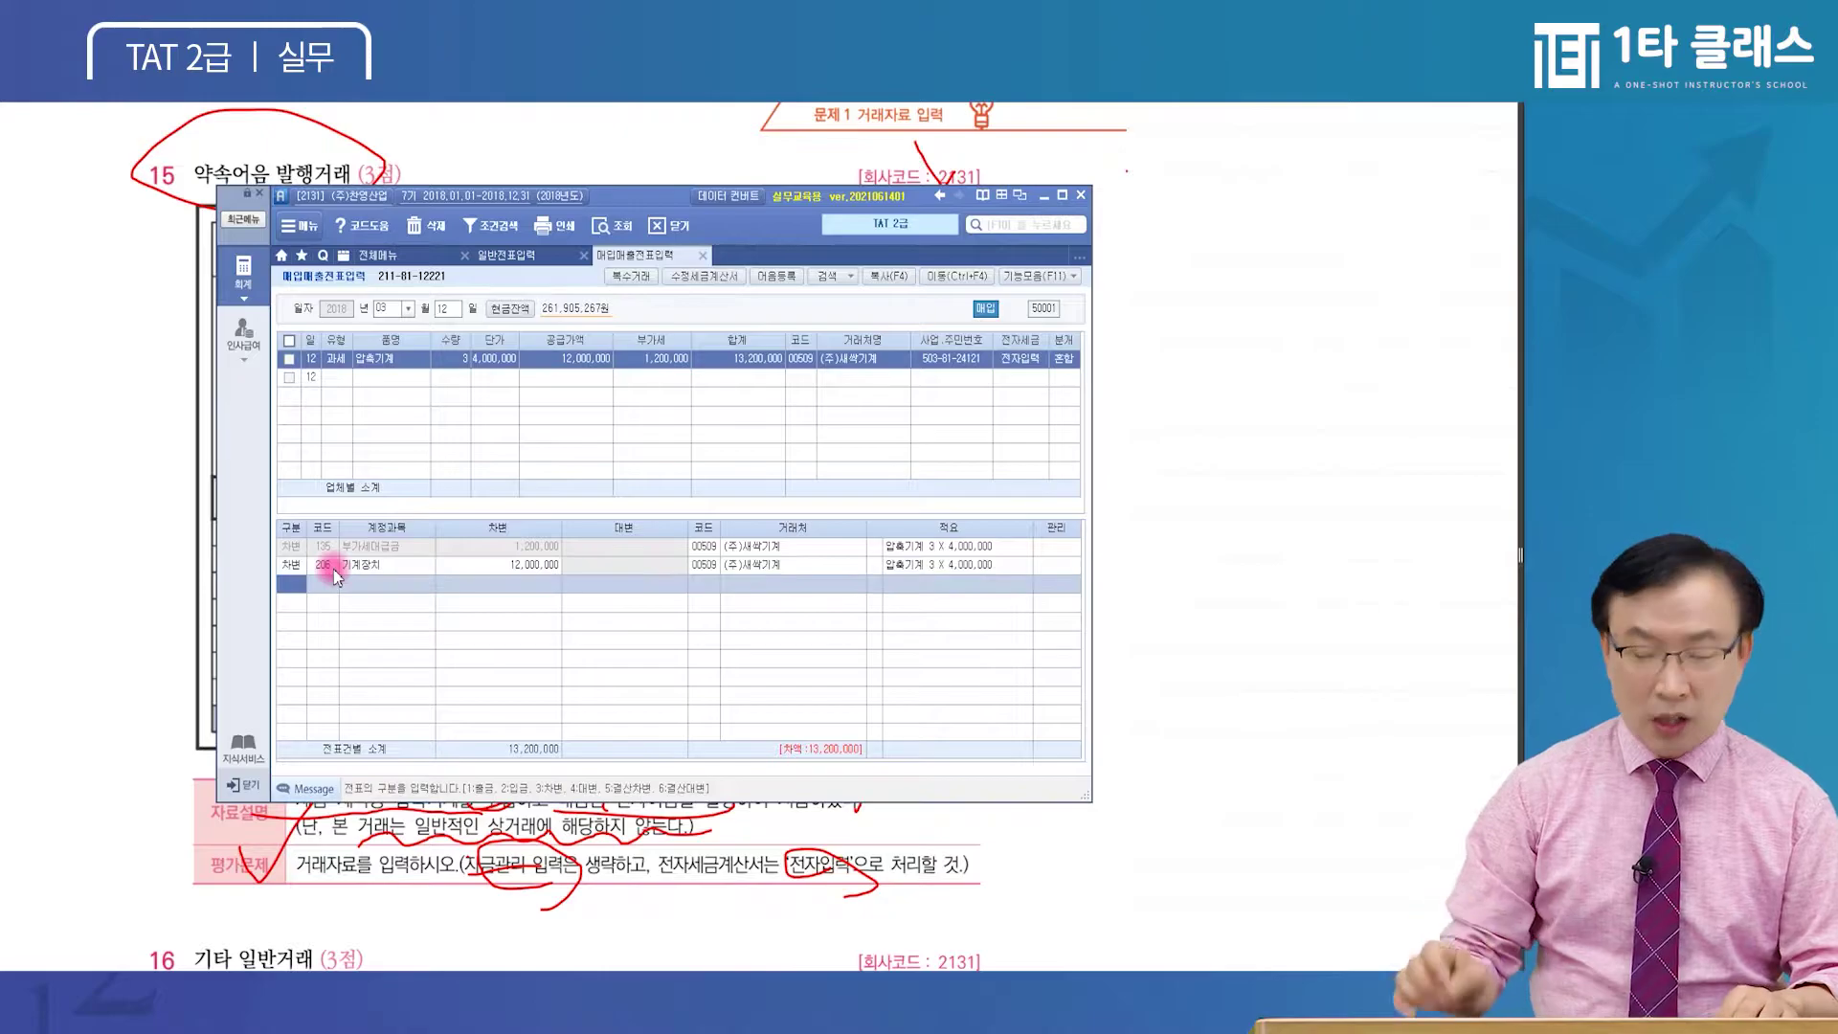
Add a credit line (대변) to account 253 미지급금 for 13,200,000 and complete the voucher
{"action": "type", "text": "4"}
{"action": "key", "text": "Return"}
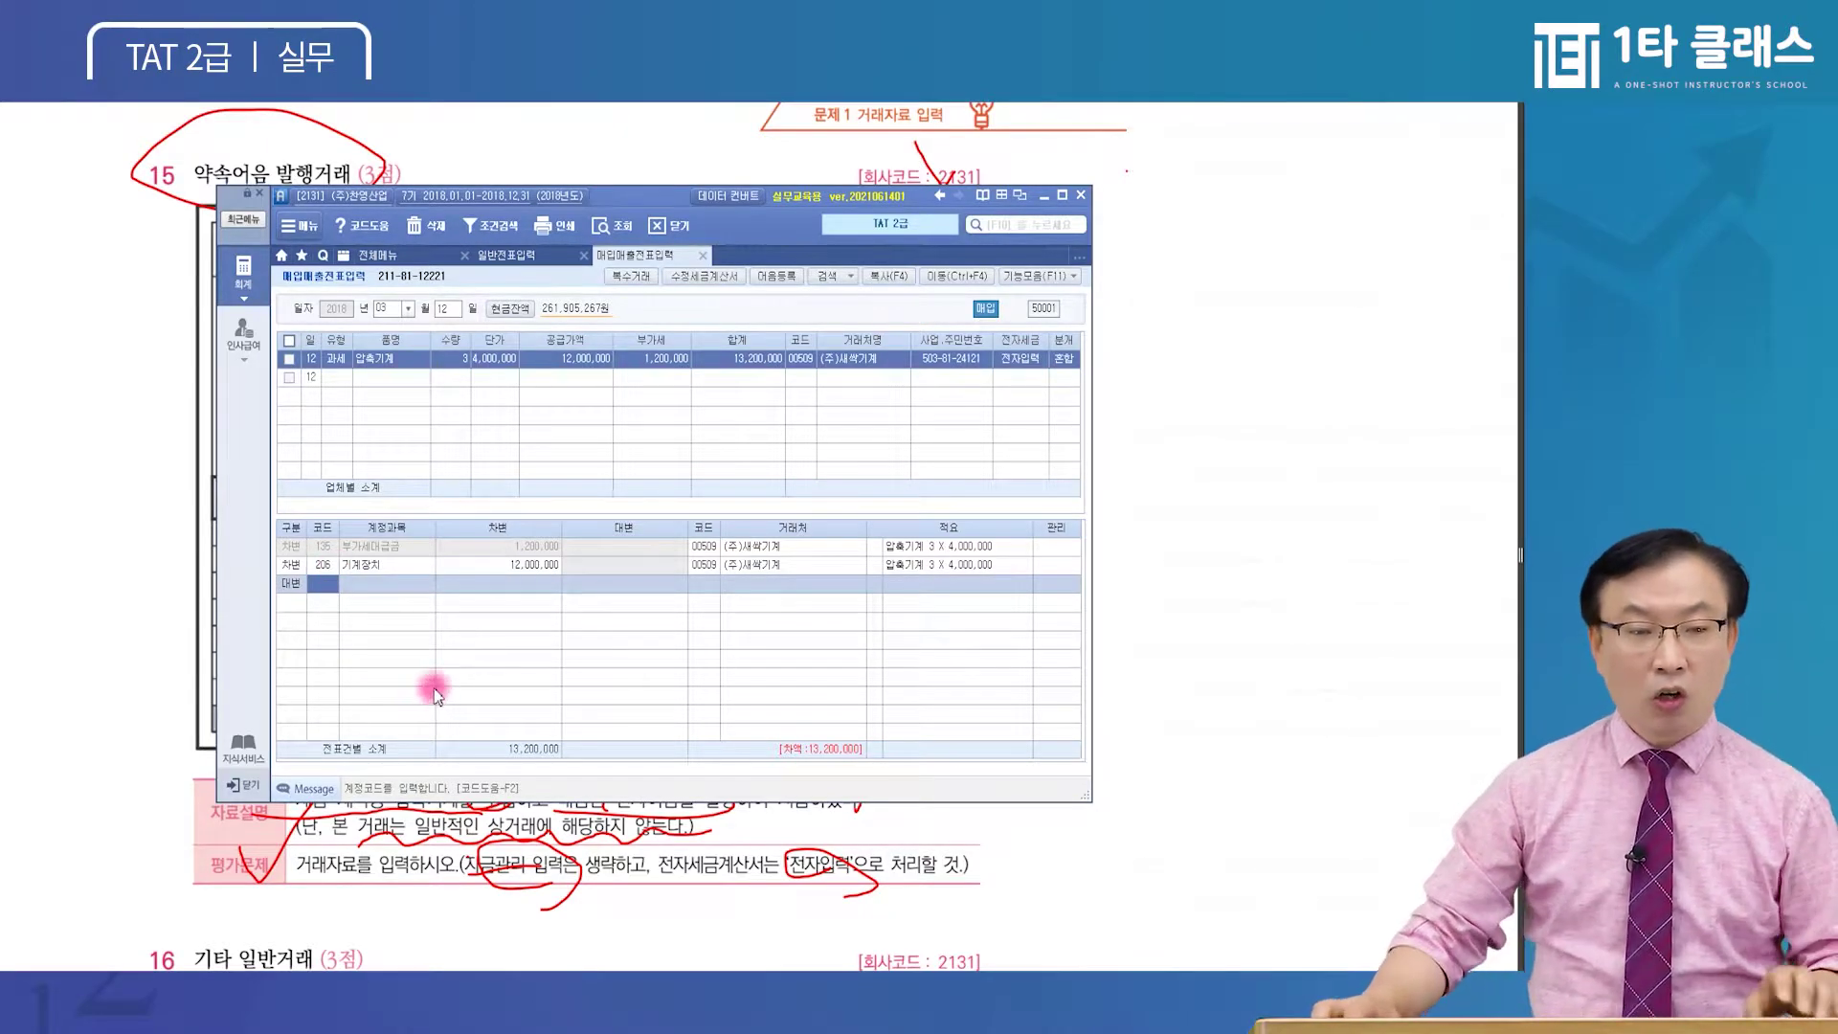
{"action": "type", "text": "25"}
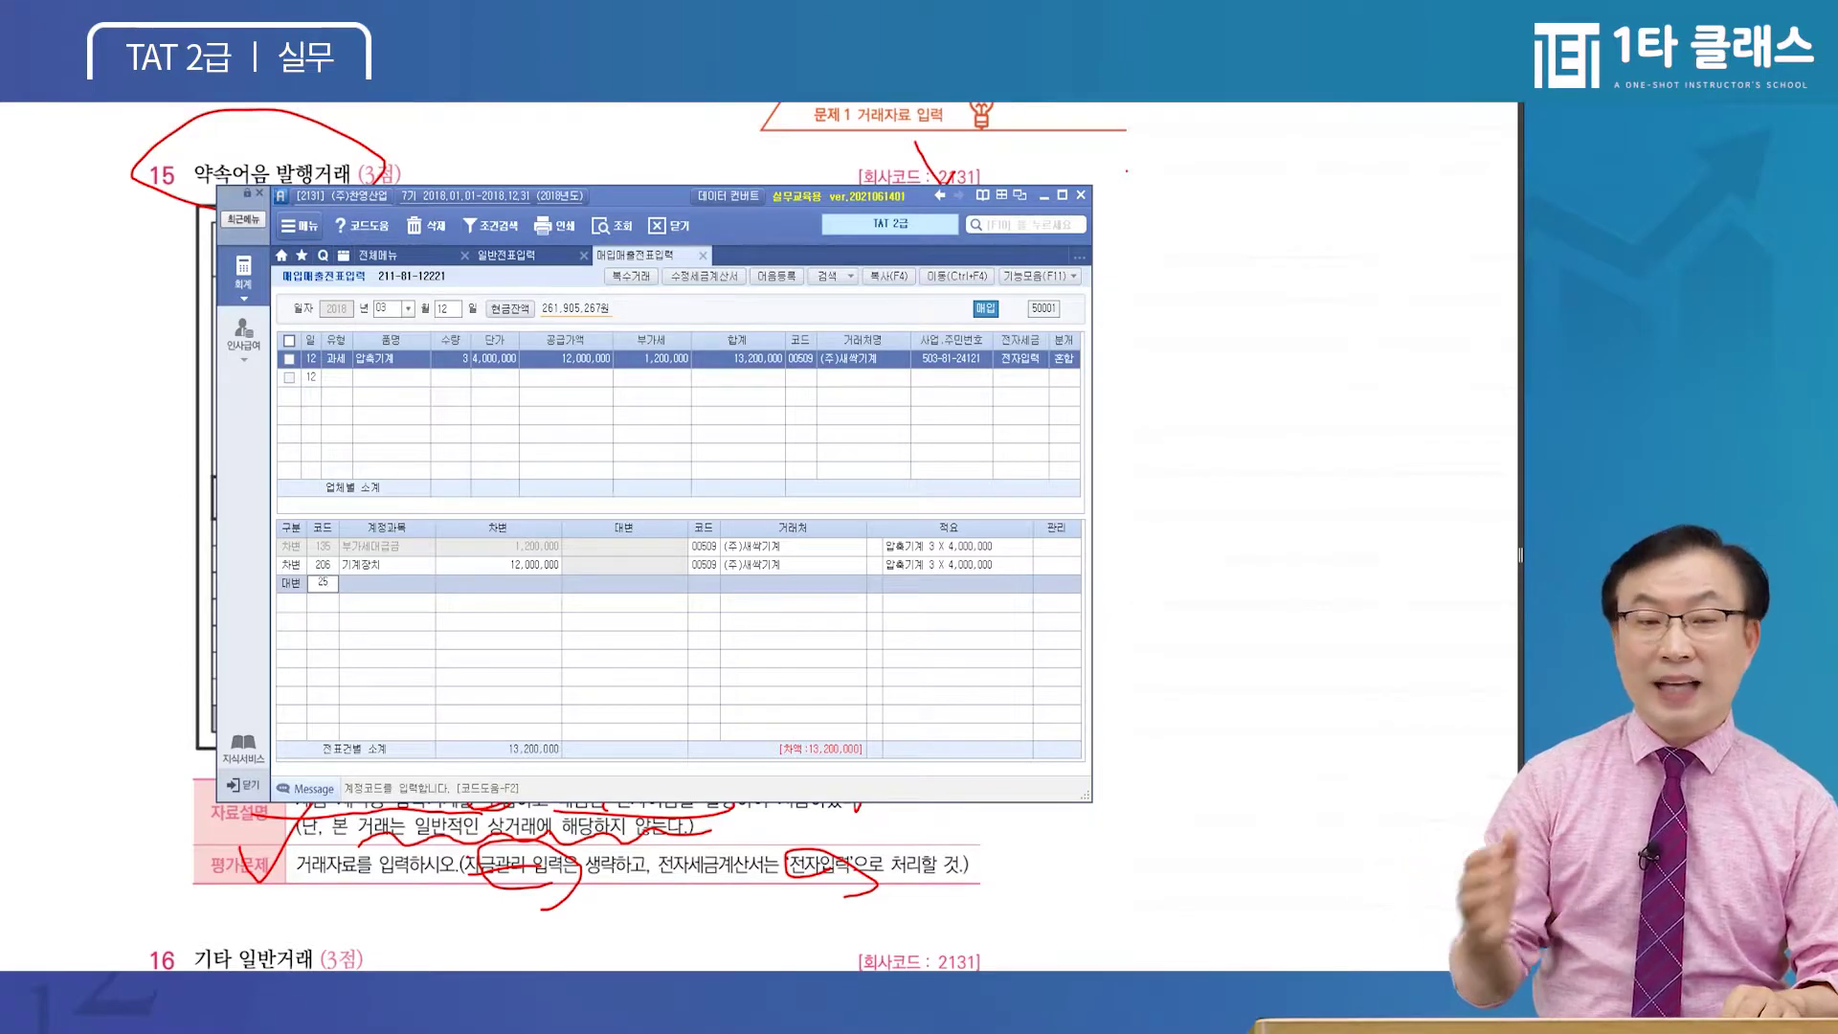
{"action": "type", "text": "3"}
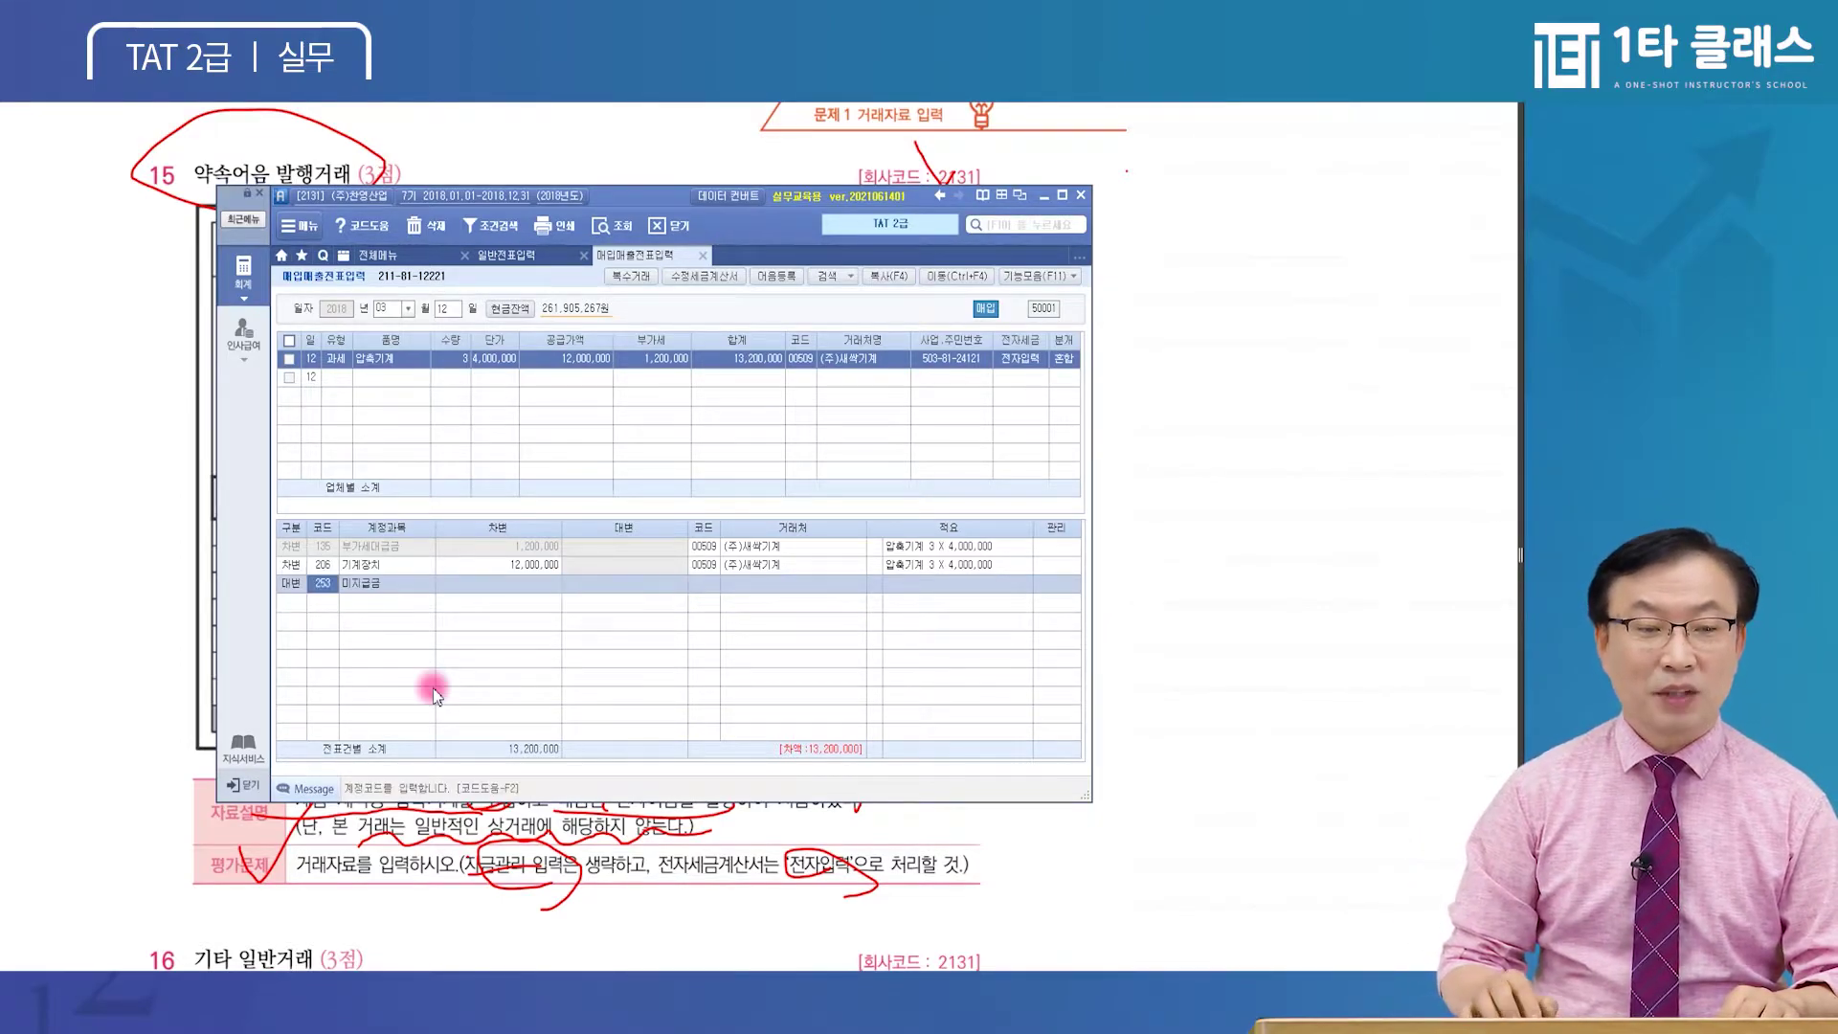
{"action": "key", "text": "Return"}
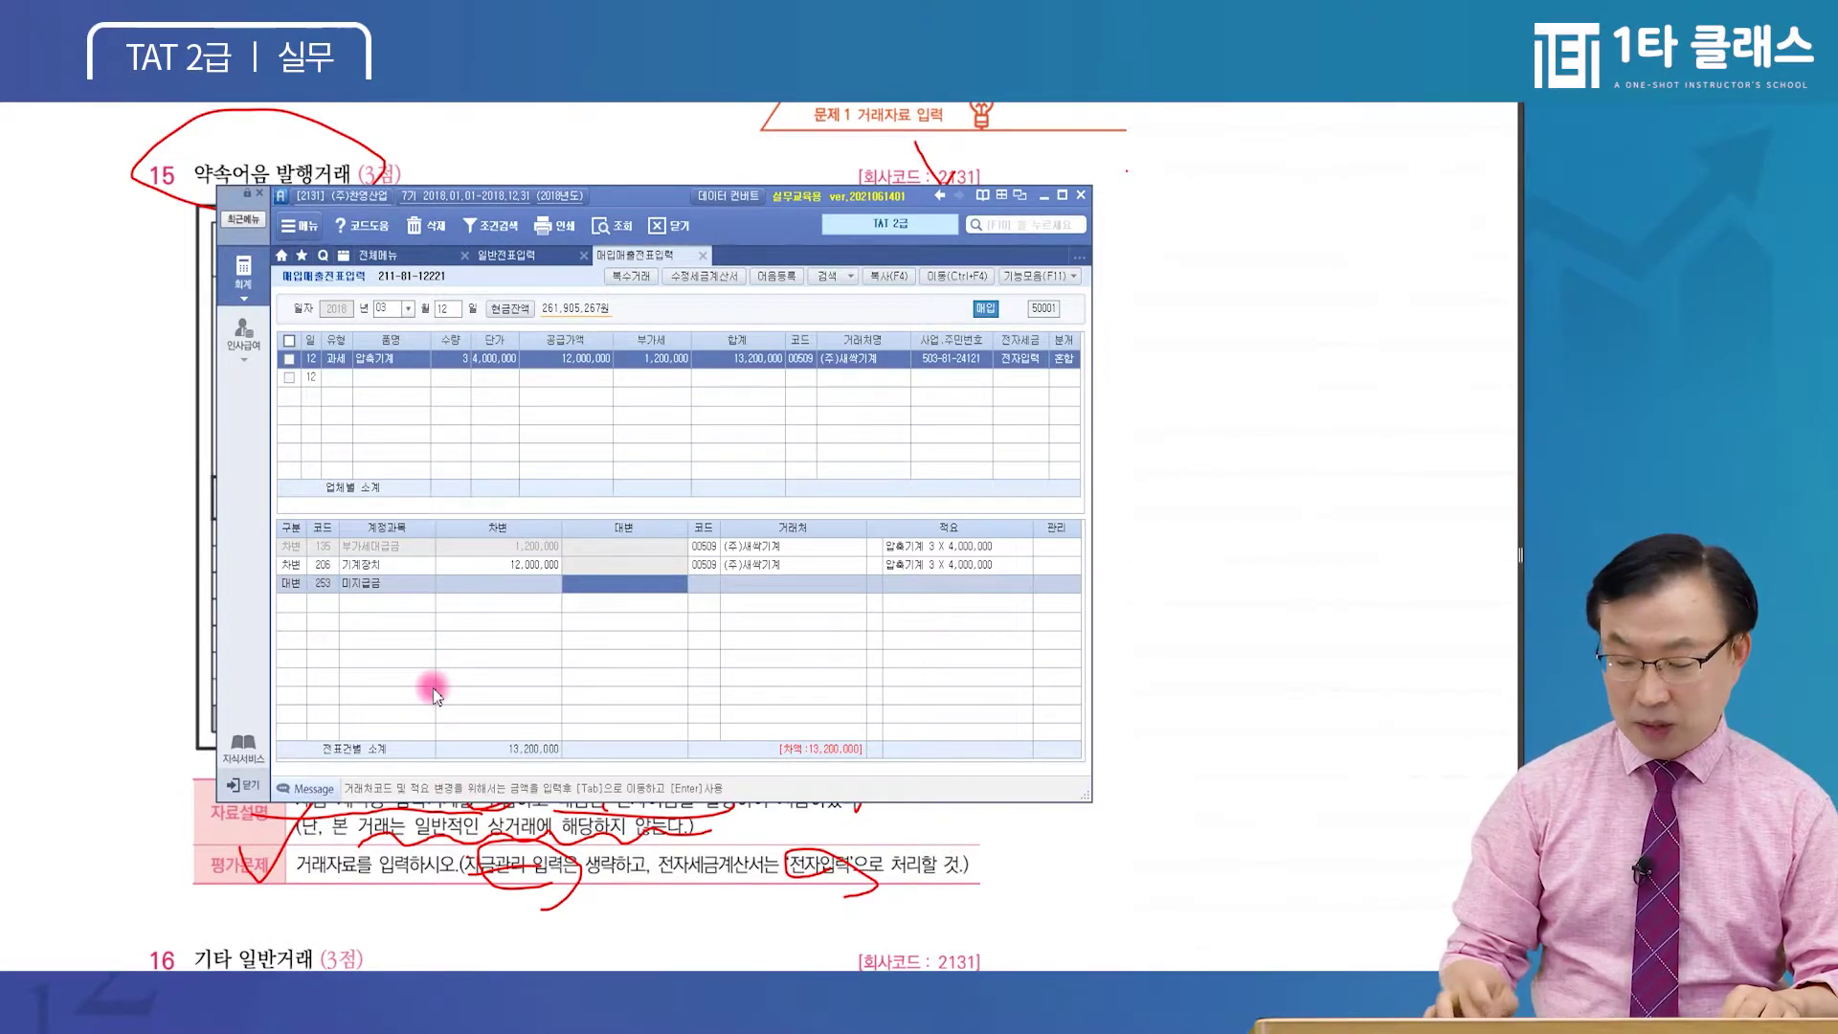
{"action": "type", "text": "13200000"}
{"action": "key", "text": "Return"}
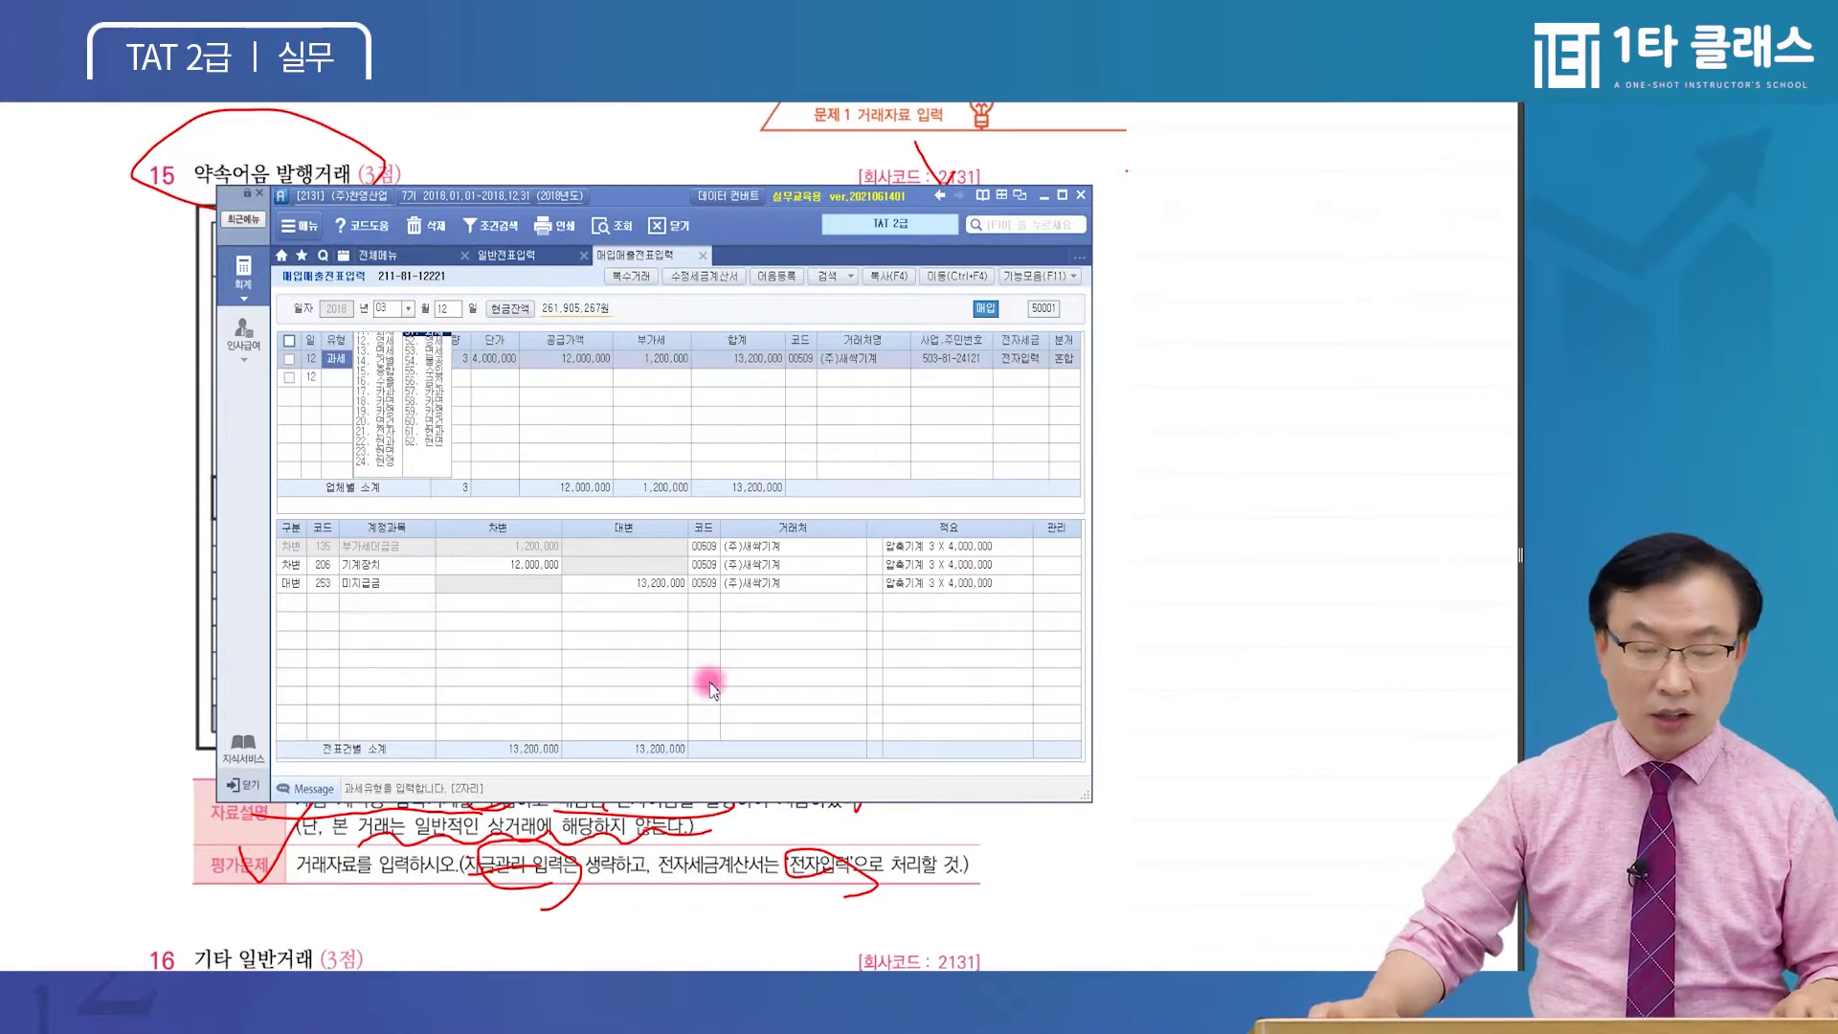
Check the fund management (자금관리) details of the 미지급금 credit line and close them without entering anything
{"action": "key", "text": "ctrl"}
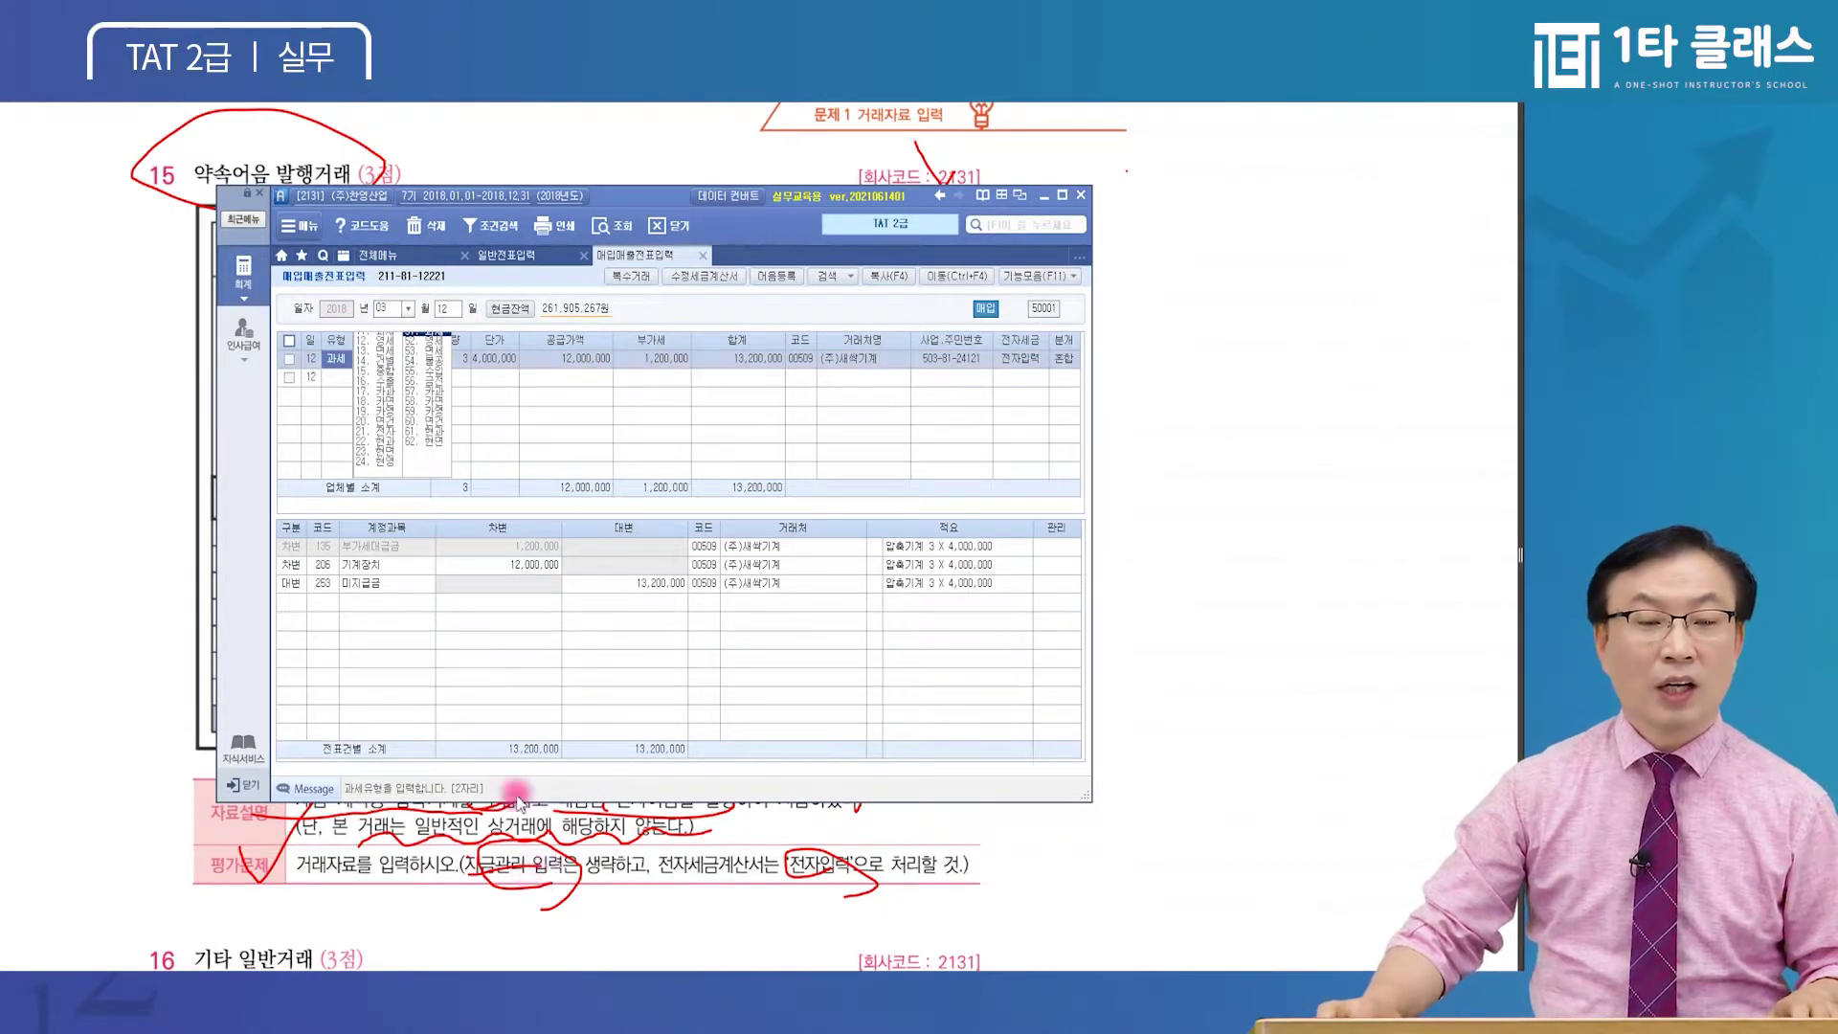
{"action": "left_click", "coordinate": [378, 584]}
{"action": "key", "text": "F3"}
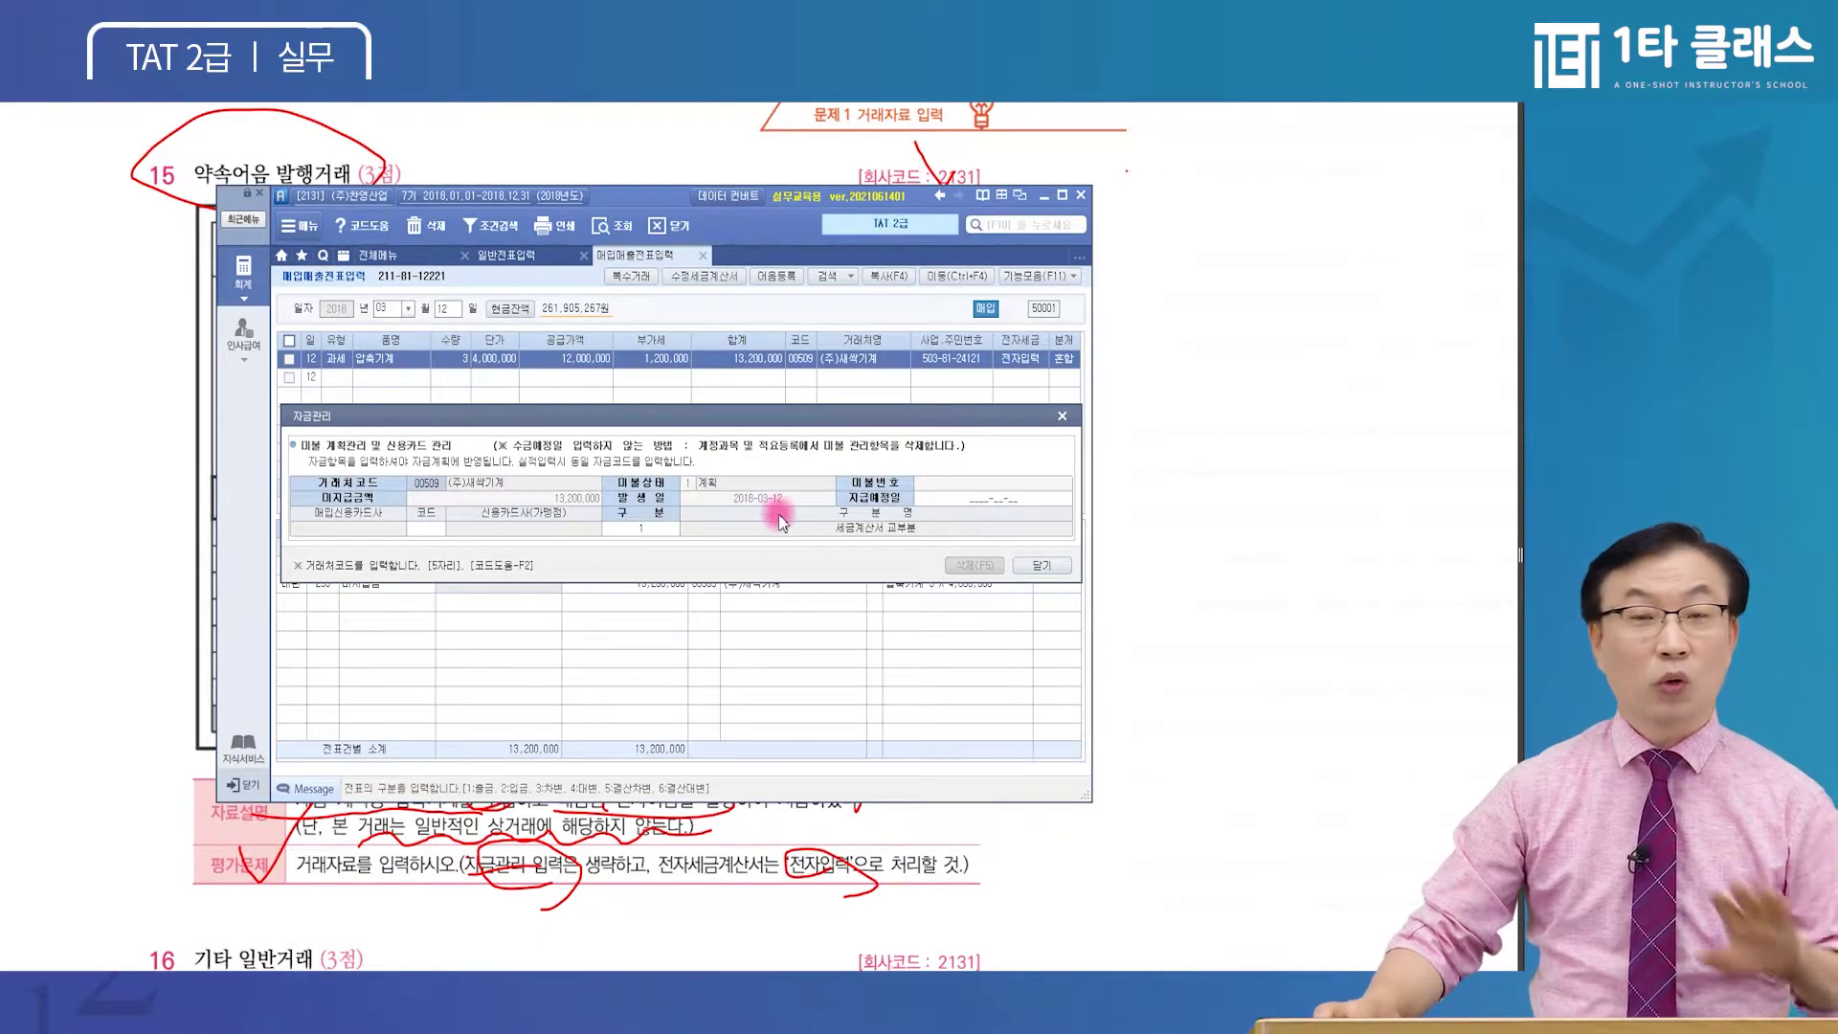
{"action": "key", "text": "Escape"}
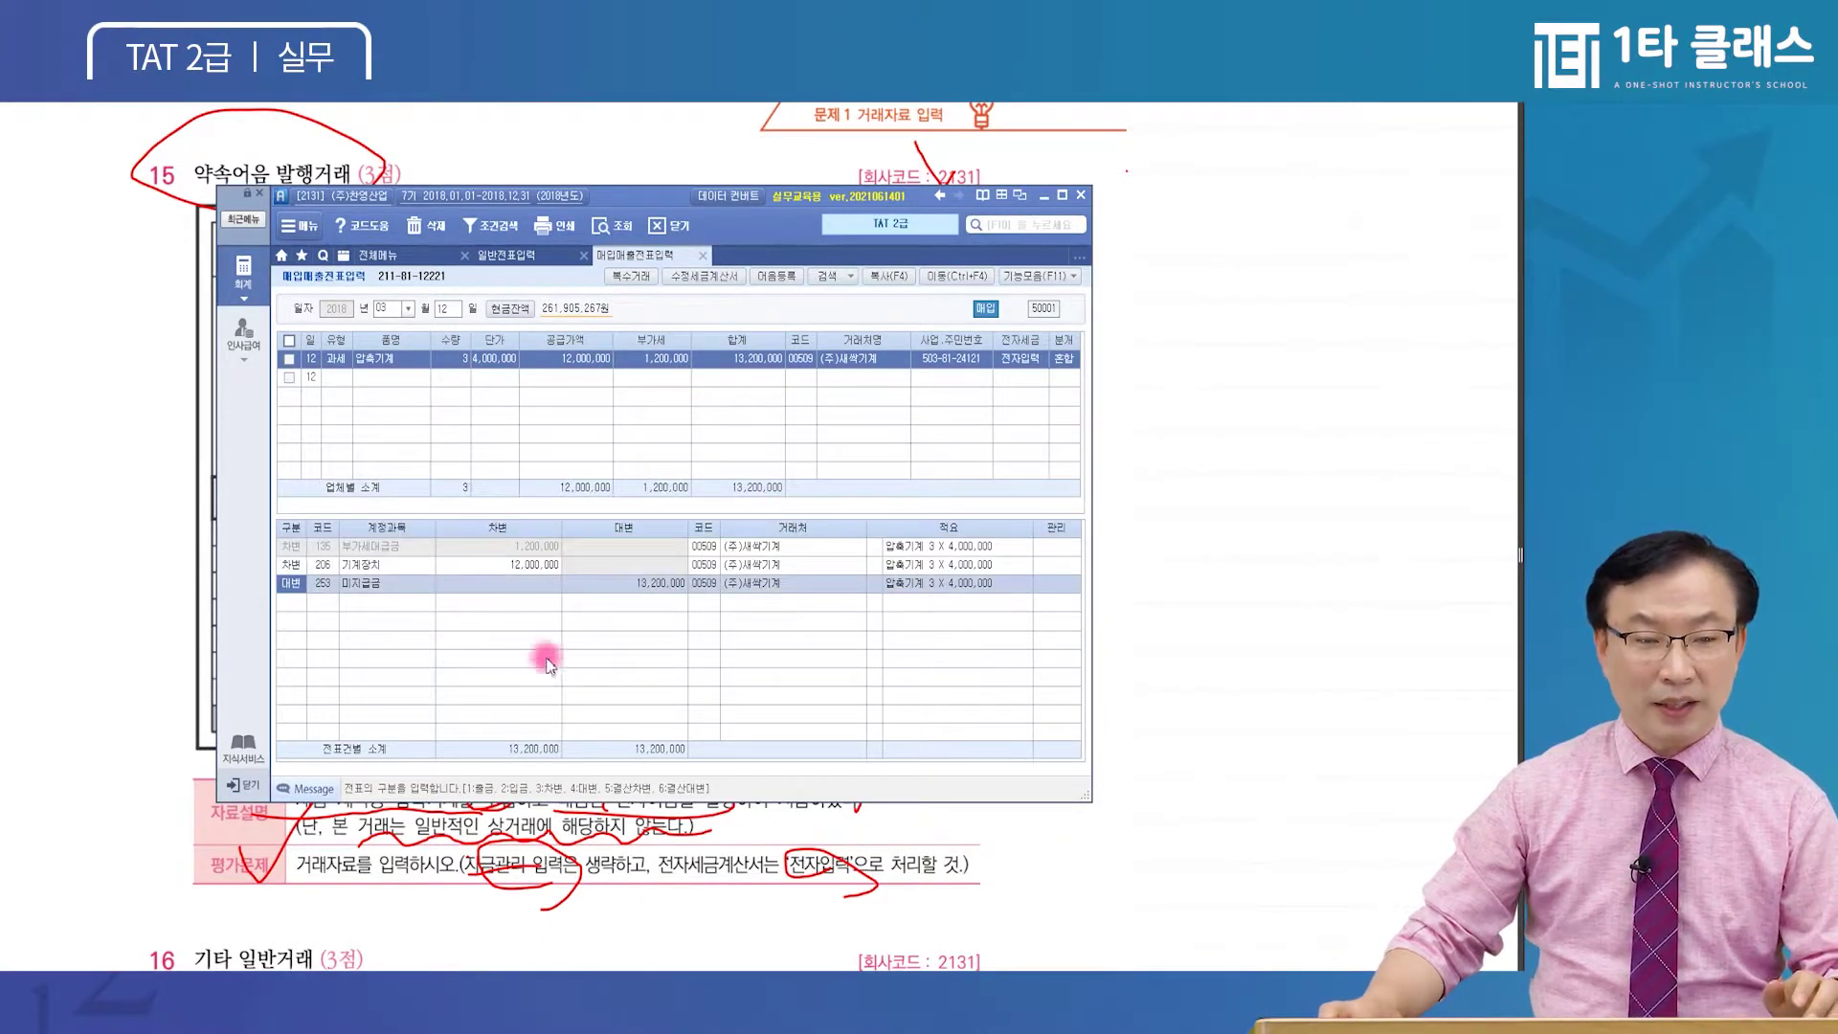
Switch to the exercise document, go to exercise 16, underline its heading and circle 자기주식 in 자료 1
{"action": "left_click", "coordinate": [442, 814]}
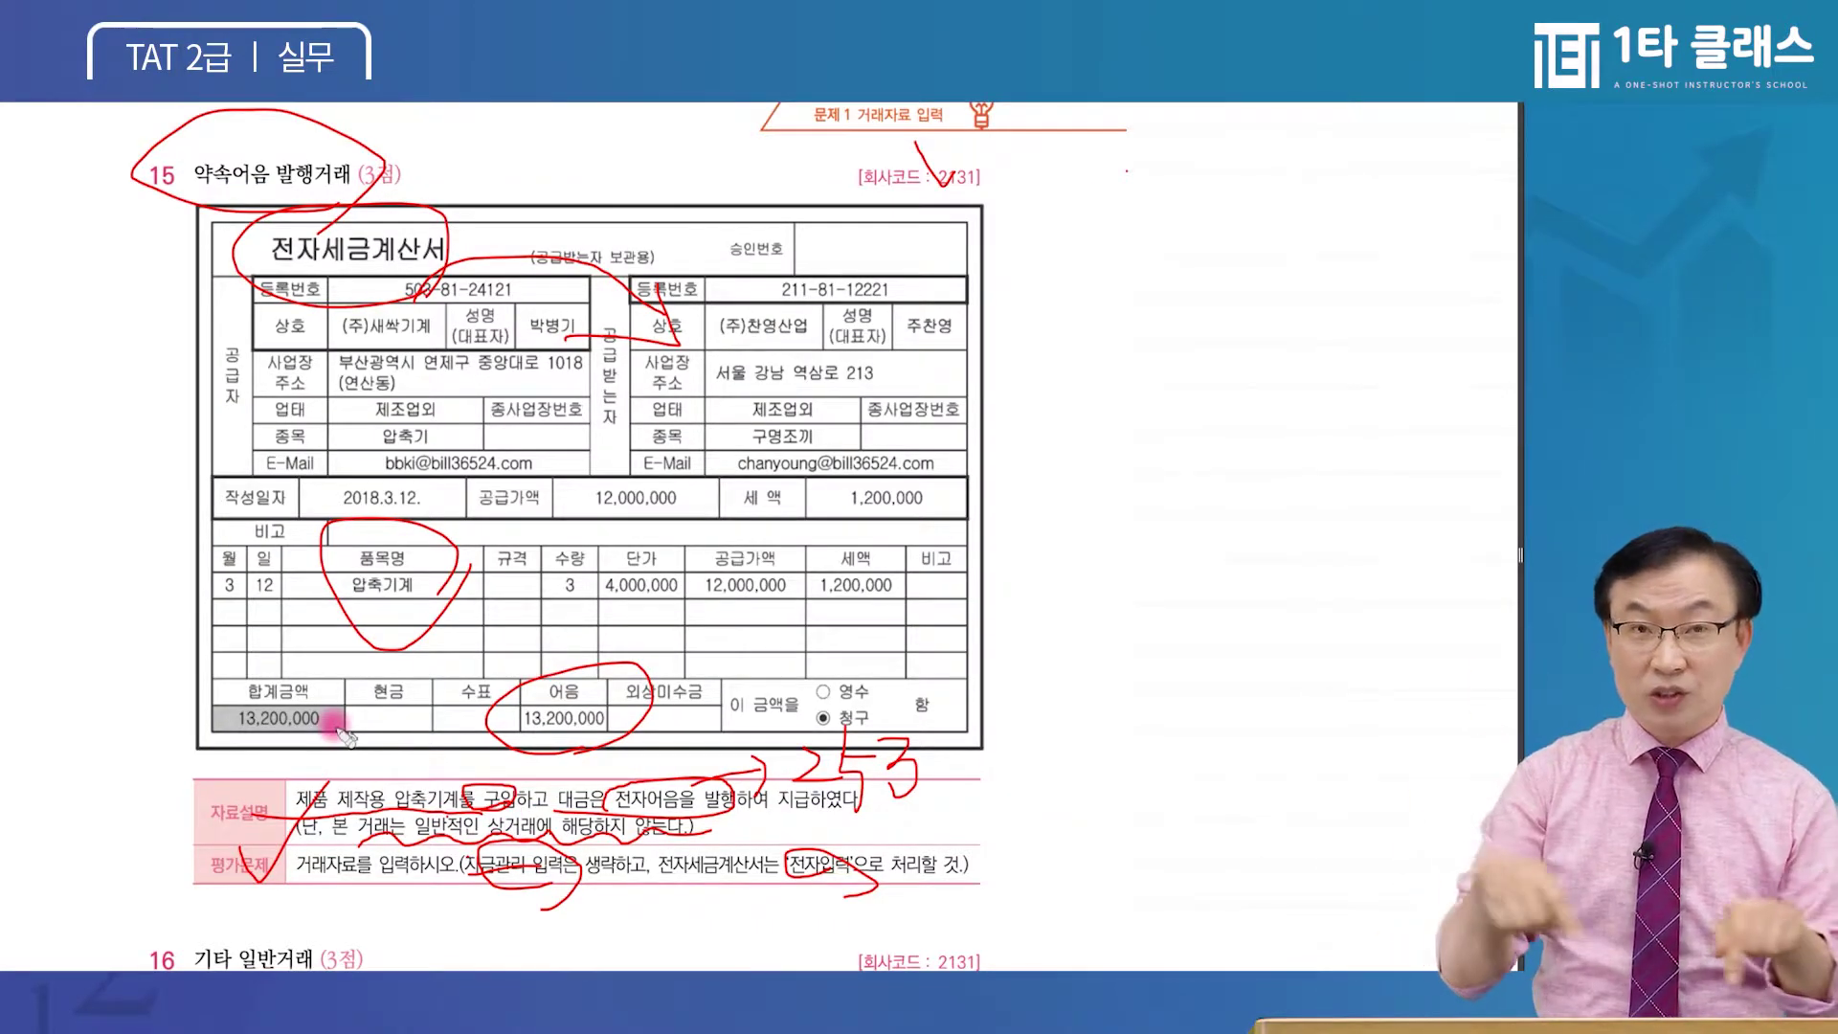
{"action": "scroll", "coordinate": [339, 732], "scroll_direction": "down", "scroll_amount": 5}
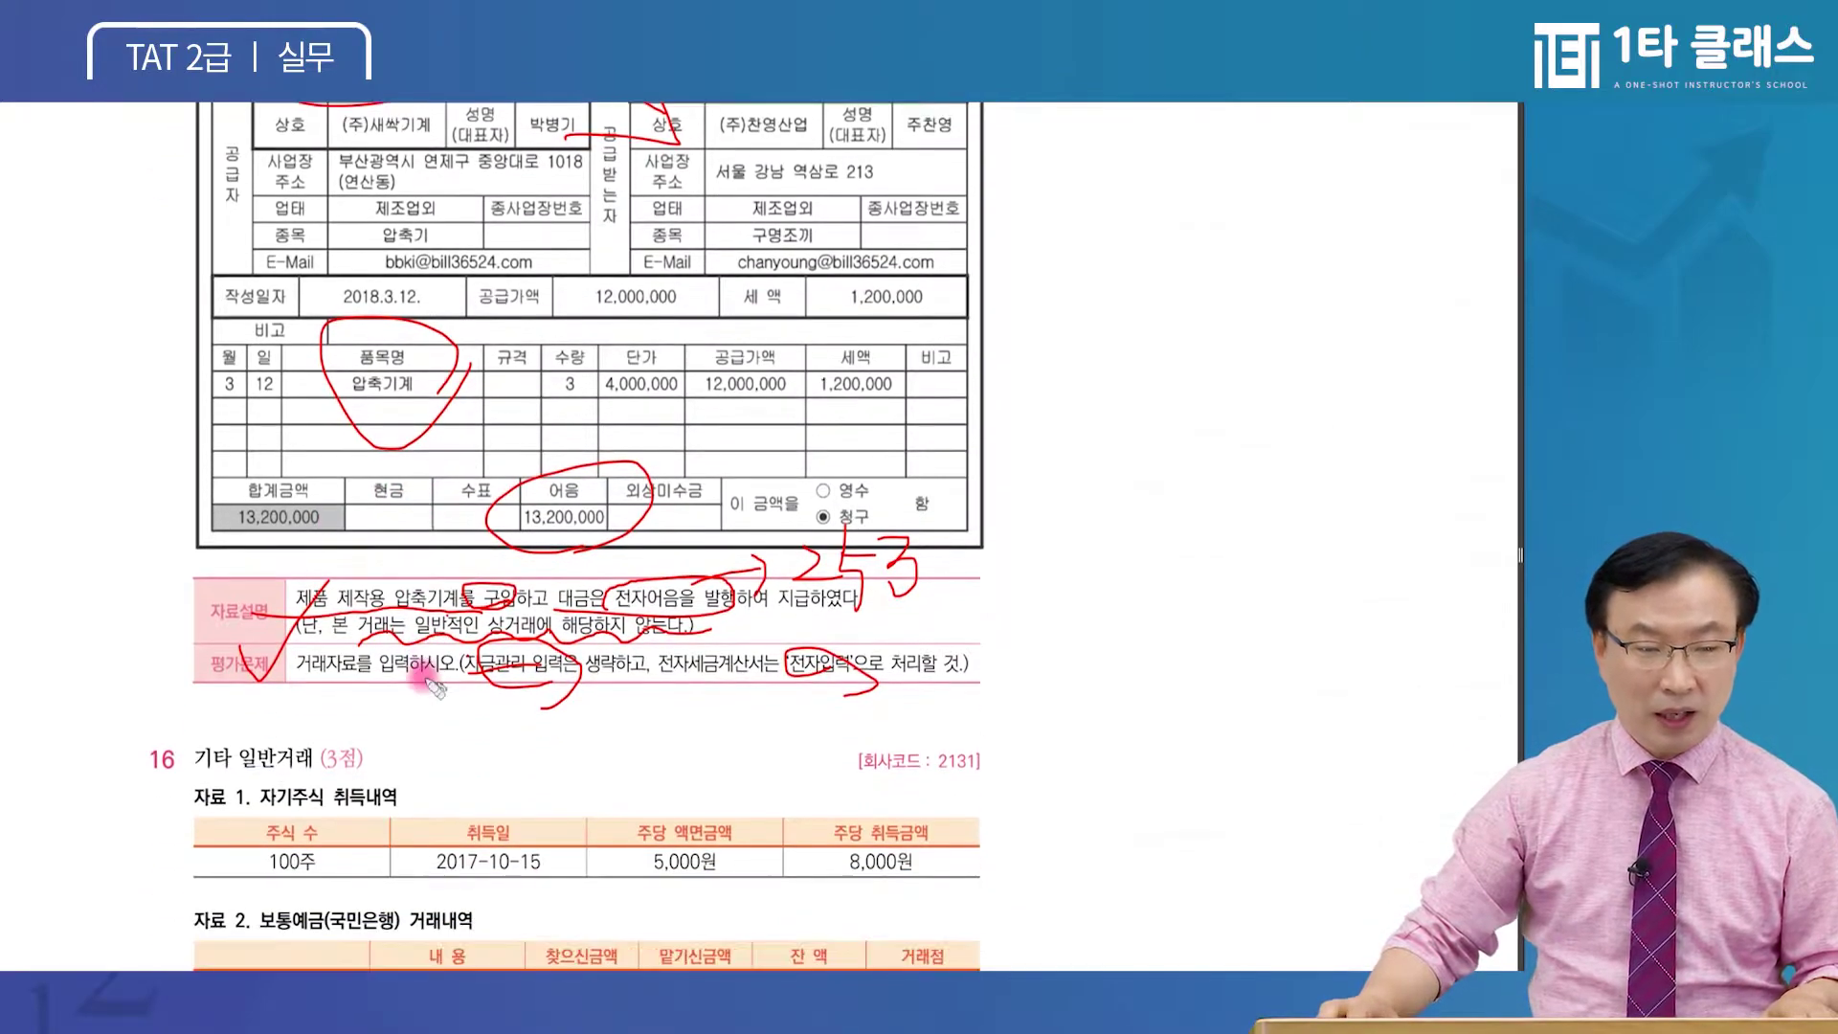
{"action": "left_click_drag", "start_coordinate": [196, 561], "coordinate": [426, 552]}
{"action": "scroll", "coordinate": [390, 543], "scroll_direction": "down", "scroll_amount": 1}
{"action": "mouse_move", "coordinate": [304, 554]}
{"action": "left_mouse_down"}
{"action": "mouse_move", "coordinate": [239, 512]}
{"action": "mouse_move", "coordinate": [298, 566]}
{"action": "left_mouse_up"}
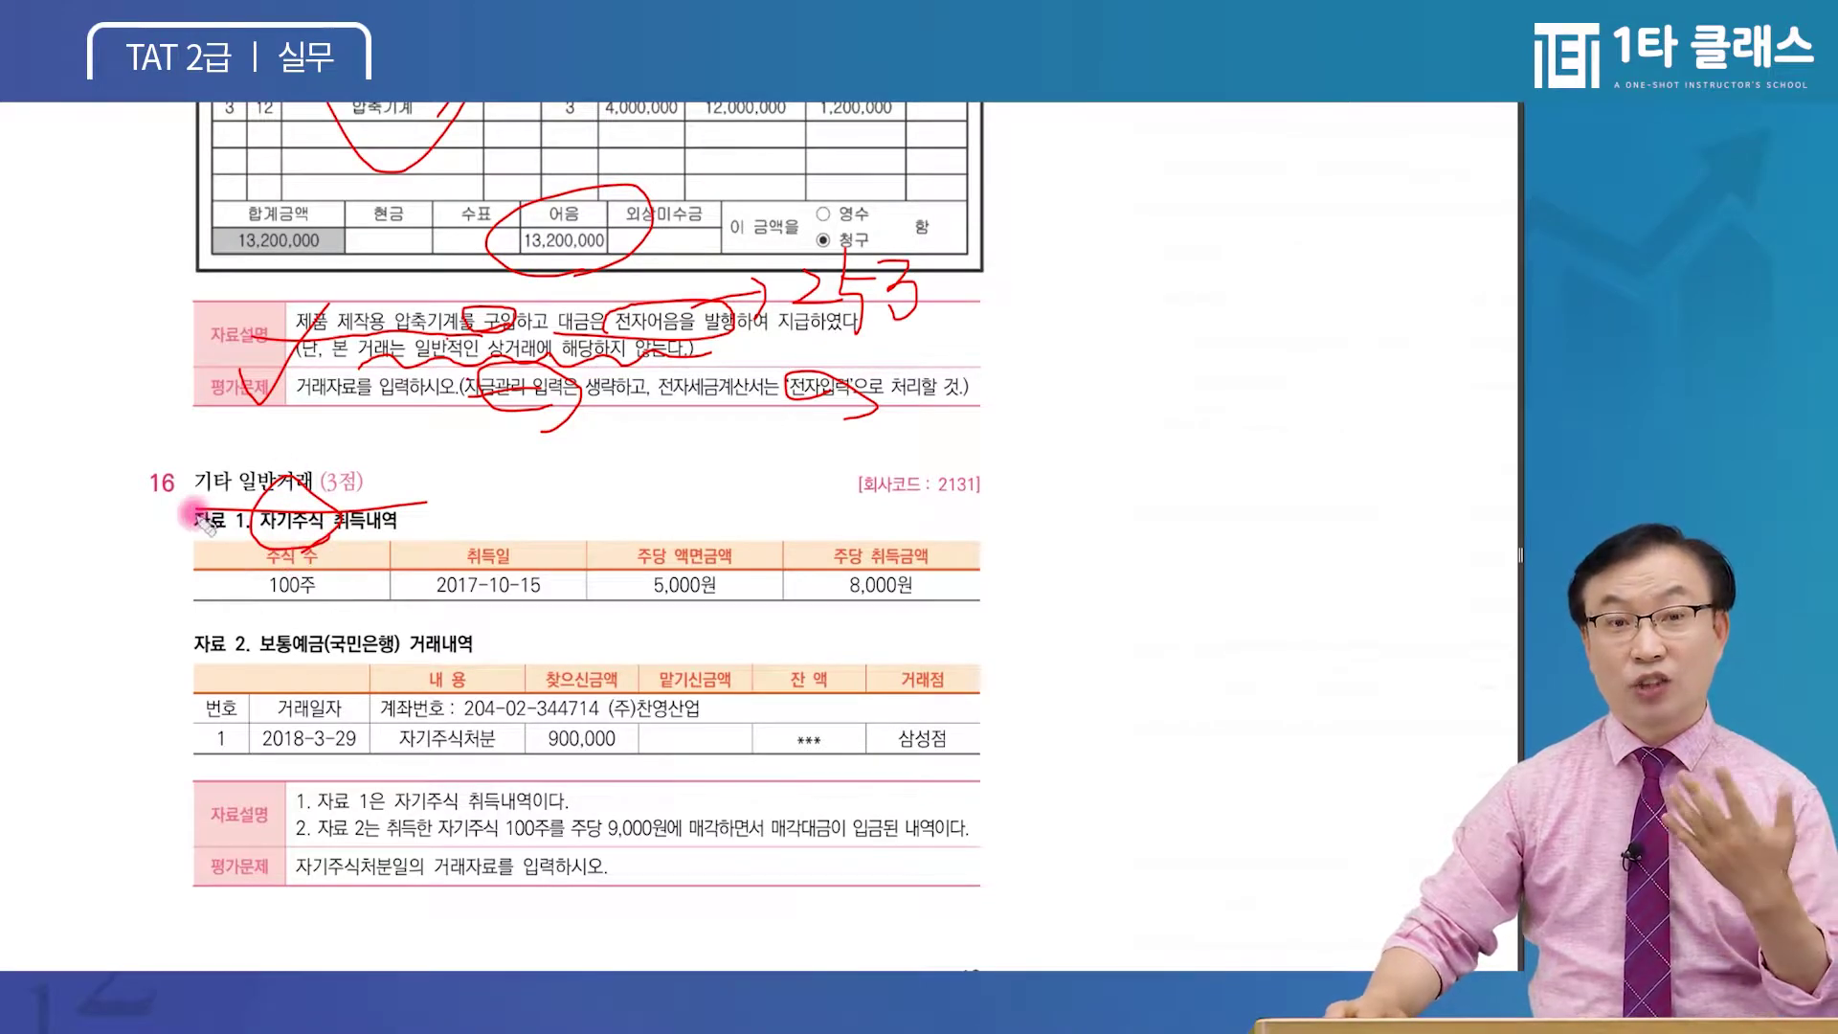
In the 자료 1 table, circle the acquisition date, link 100주 to 8,000원 with an arc, and underline 5,000원
{"action": "mouse_move", "coordinate": [490, 628]}
{"action": "left_mouse_down"}
{"action": "mouse_move", "coordinate": [483, 551]}
{"action": "mouse_move", "coordinate": [574, 621]}
{"action": "left_mouse_up"}
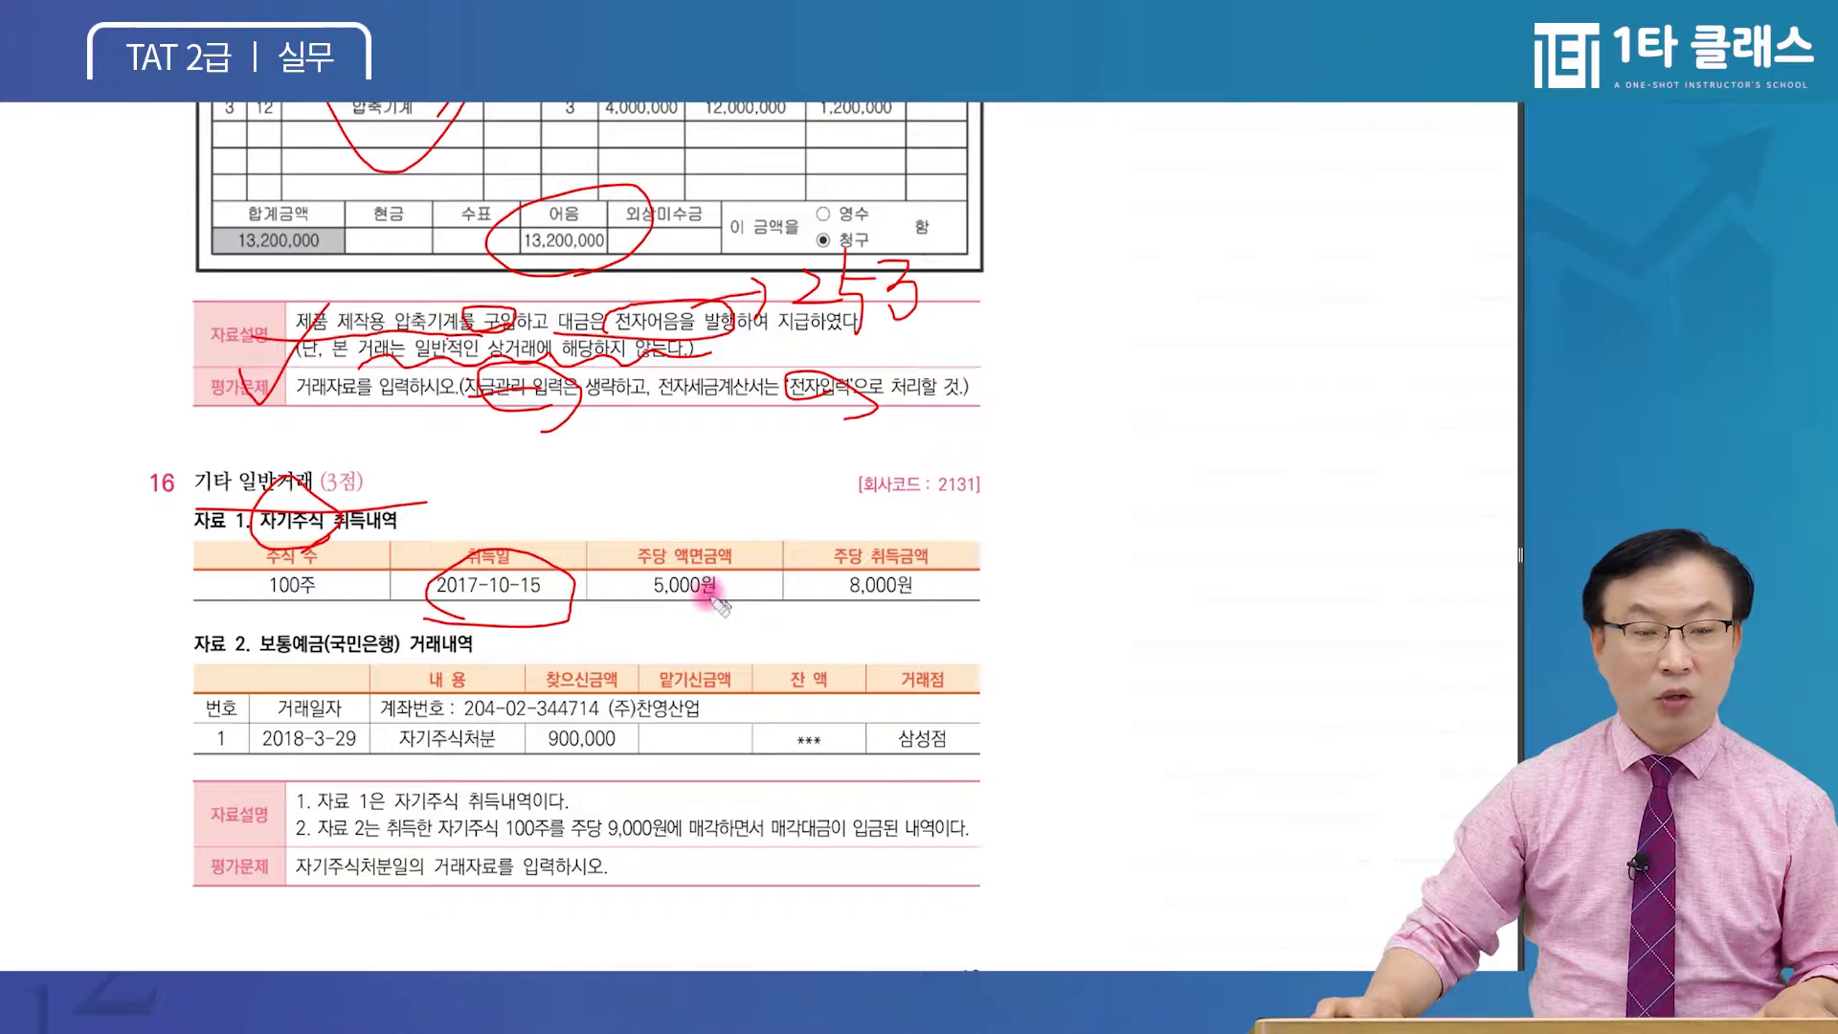
{"action": "mouse_move", "coordinate": [316, 579]}
{"action": "left_mouse_down"}
{"action": "mouse_move", "coordinate": [551, 483]}
{"action": "mouse_move", "coordinate": [853, 579]}
{"action": "left_mouse_up"}
{"action": "left_click_drag", "start_coordinate": [641, 597], "coordinate": [758, 601]}
{"action": "scroll", "coordinate": [758, 603], "scroll_direction": "down", "scroll_amount": 1}
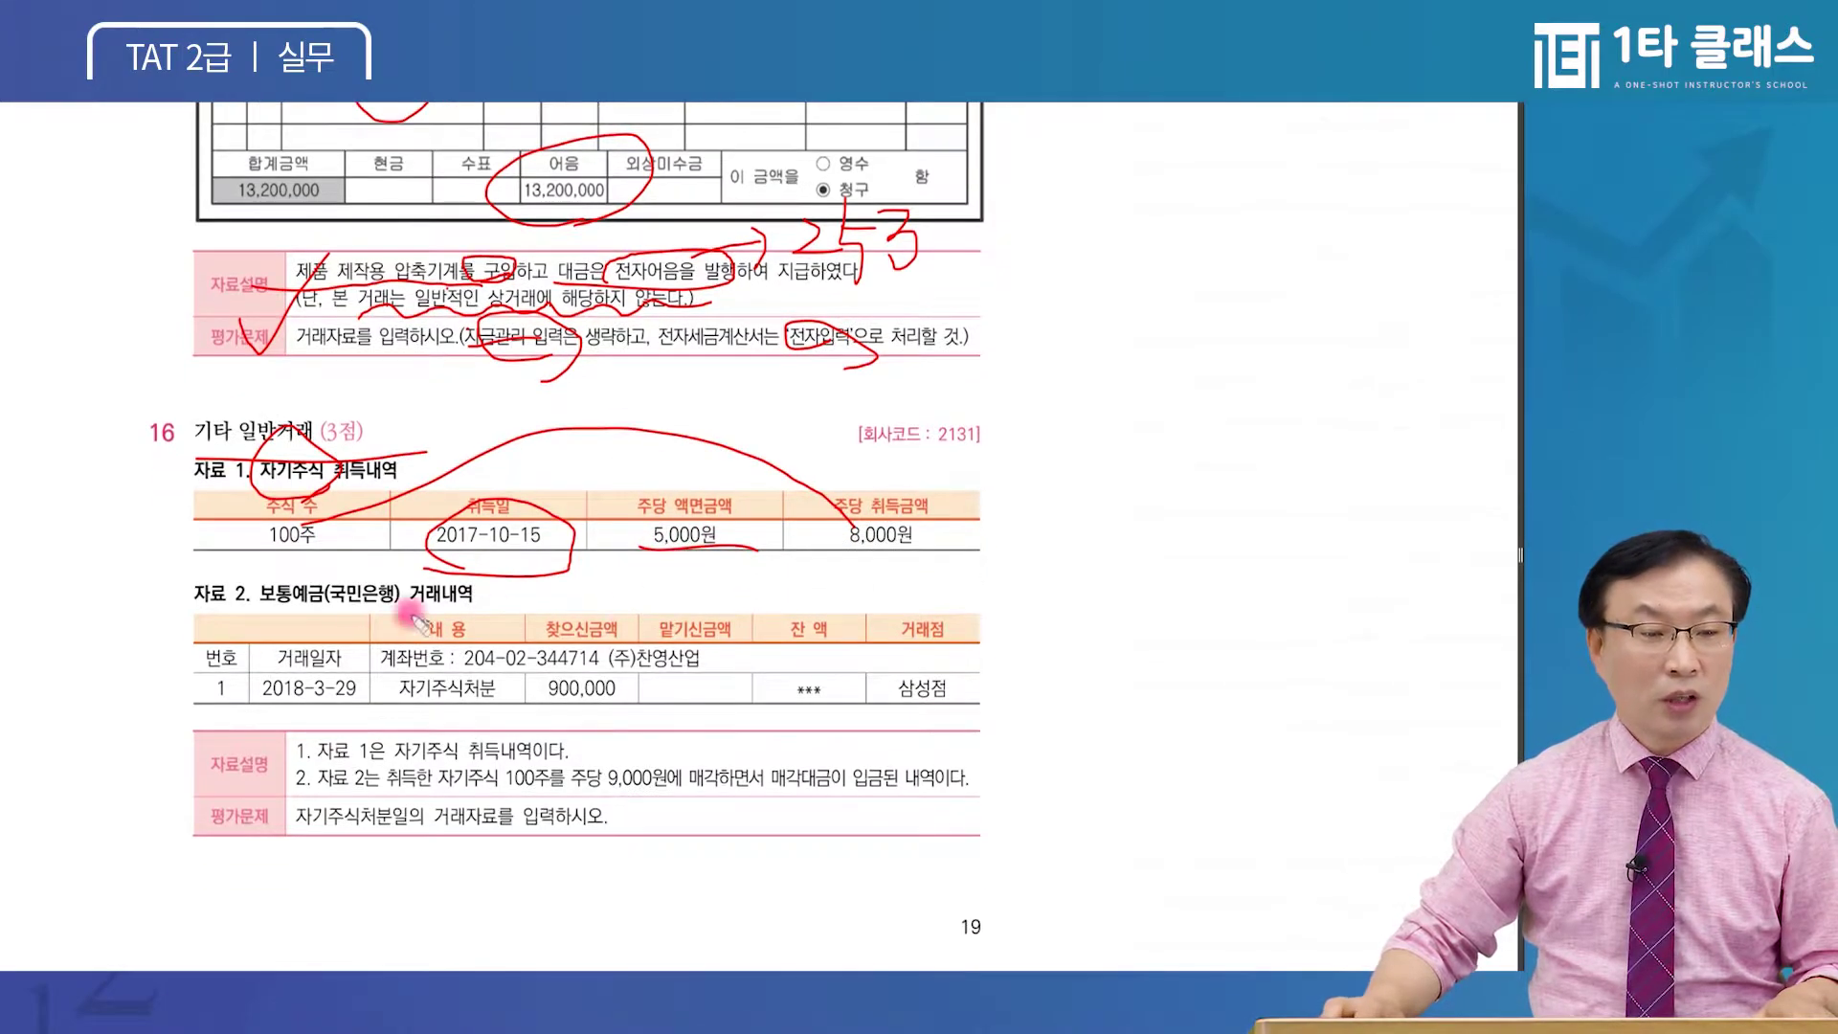
Circle 보통예금(국민은행), the 900,000 amount and the 9,000원 sale price, and underline the key phrases in both 자료설명 lines
{"action": "mouse_move", "coordinate": [395, 592]}
{"action": "left_mouse_down"}
{"action": "mouse_move", "coordinate": [250, 613]}
{"action": "mouse_move", "coordinate": [398, 601]}
{"action": "left_mouse_up"}
{"action": "mouse_move", "coordinate": [643, 713]}
{"action": "left_mouse_down"}
{"action": "mouse_move", "coordinate": [613, 607]}
{"action": "mouse_move", "coordinate": [631, 737]}
{"action": "left_mouse_up"}
{"action": "left_click_drag", "start_coordinate": [307, 758], "coordinate": [498, 756]}
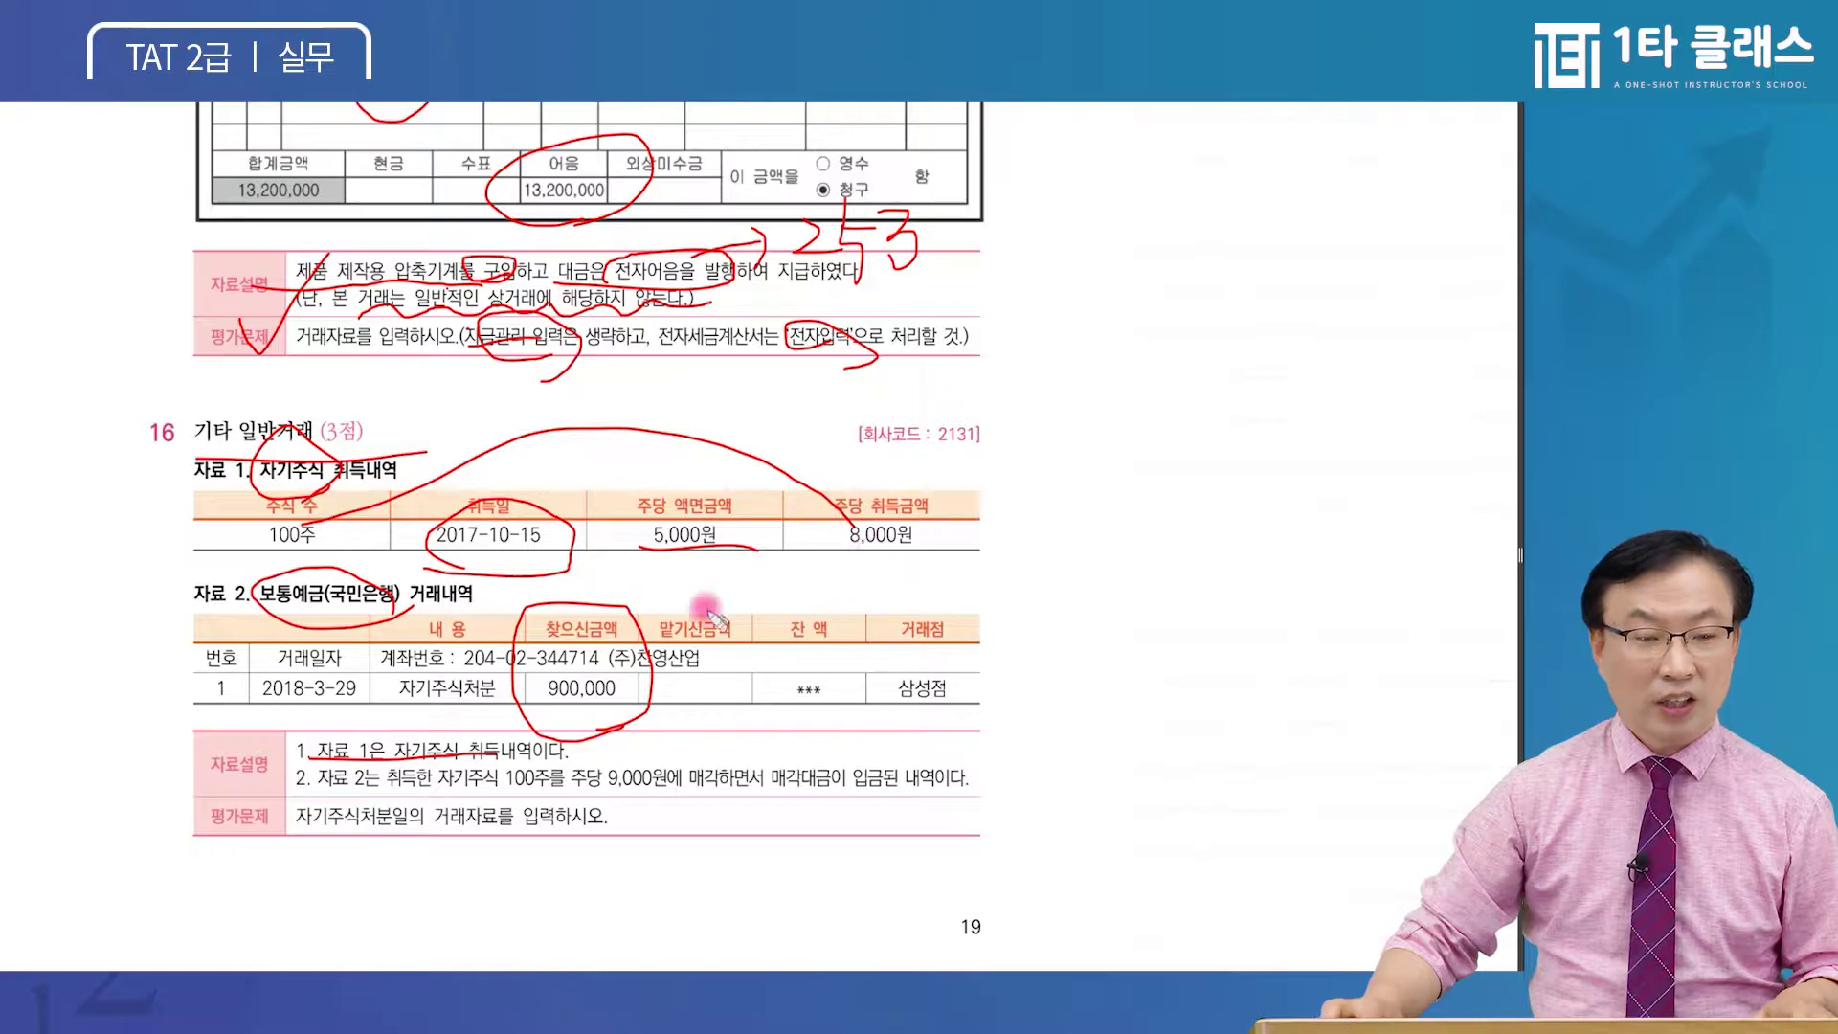
{"action": "left_click_drag", "start_coordinate": [322, 788], "coordinate": [565, 793]}
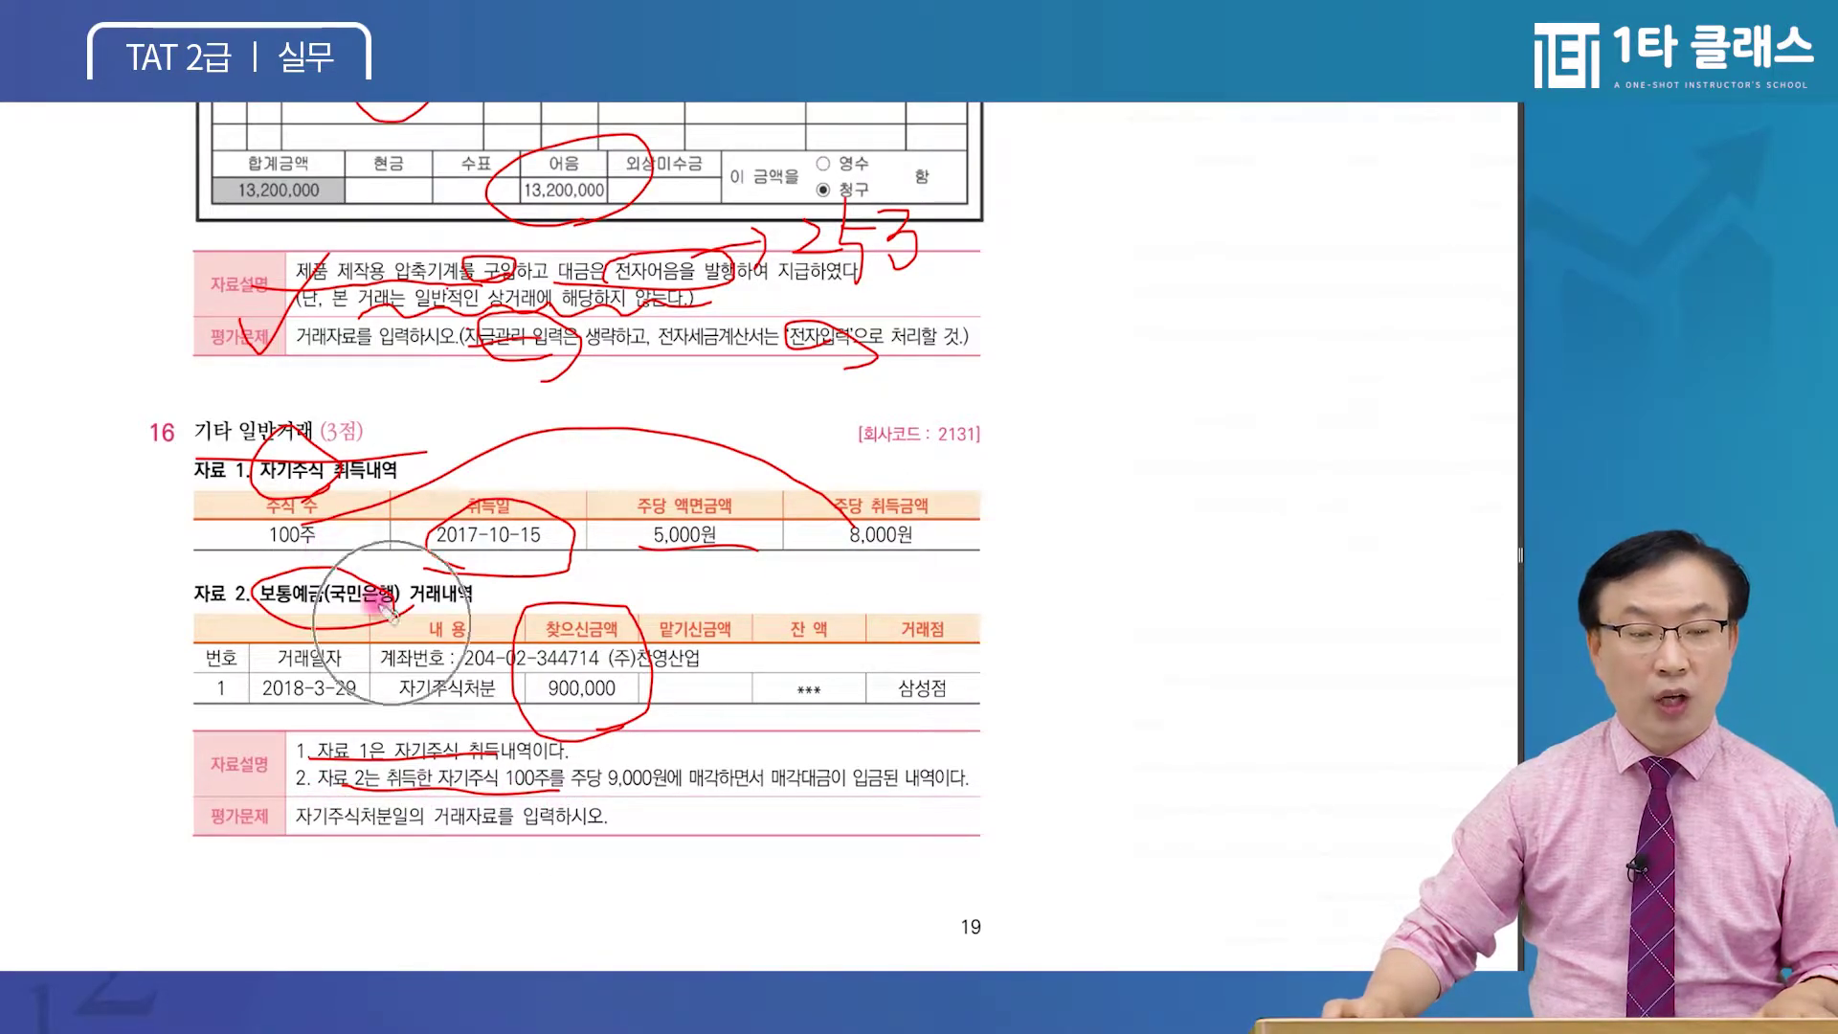
{"action": "mouse_move", "coordinate": [634, 813]}
{"action": "left_mouse_down"}
{"action": "mouse_move", "coordinate": [751, 766]}
{"action": "mouse_move", "coordinate": [651, 812]}
{"action": "left_mouse_up"}
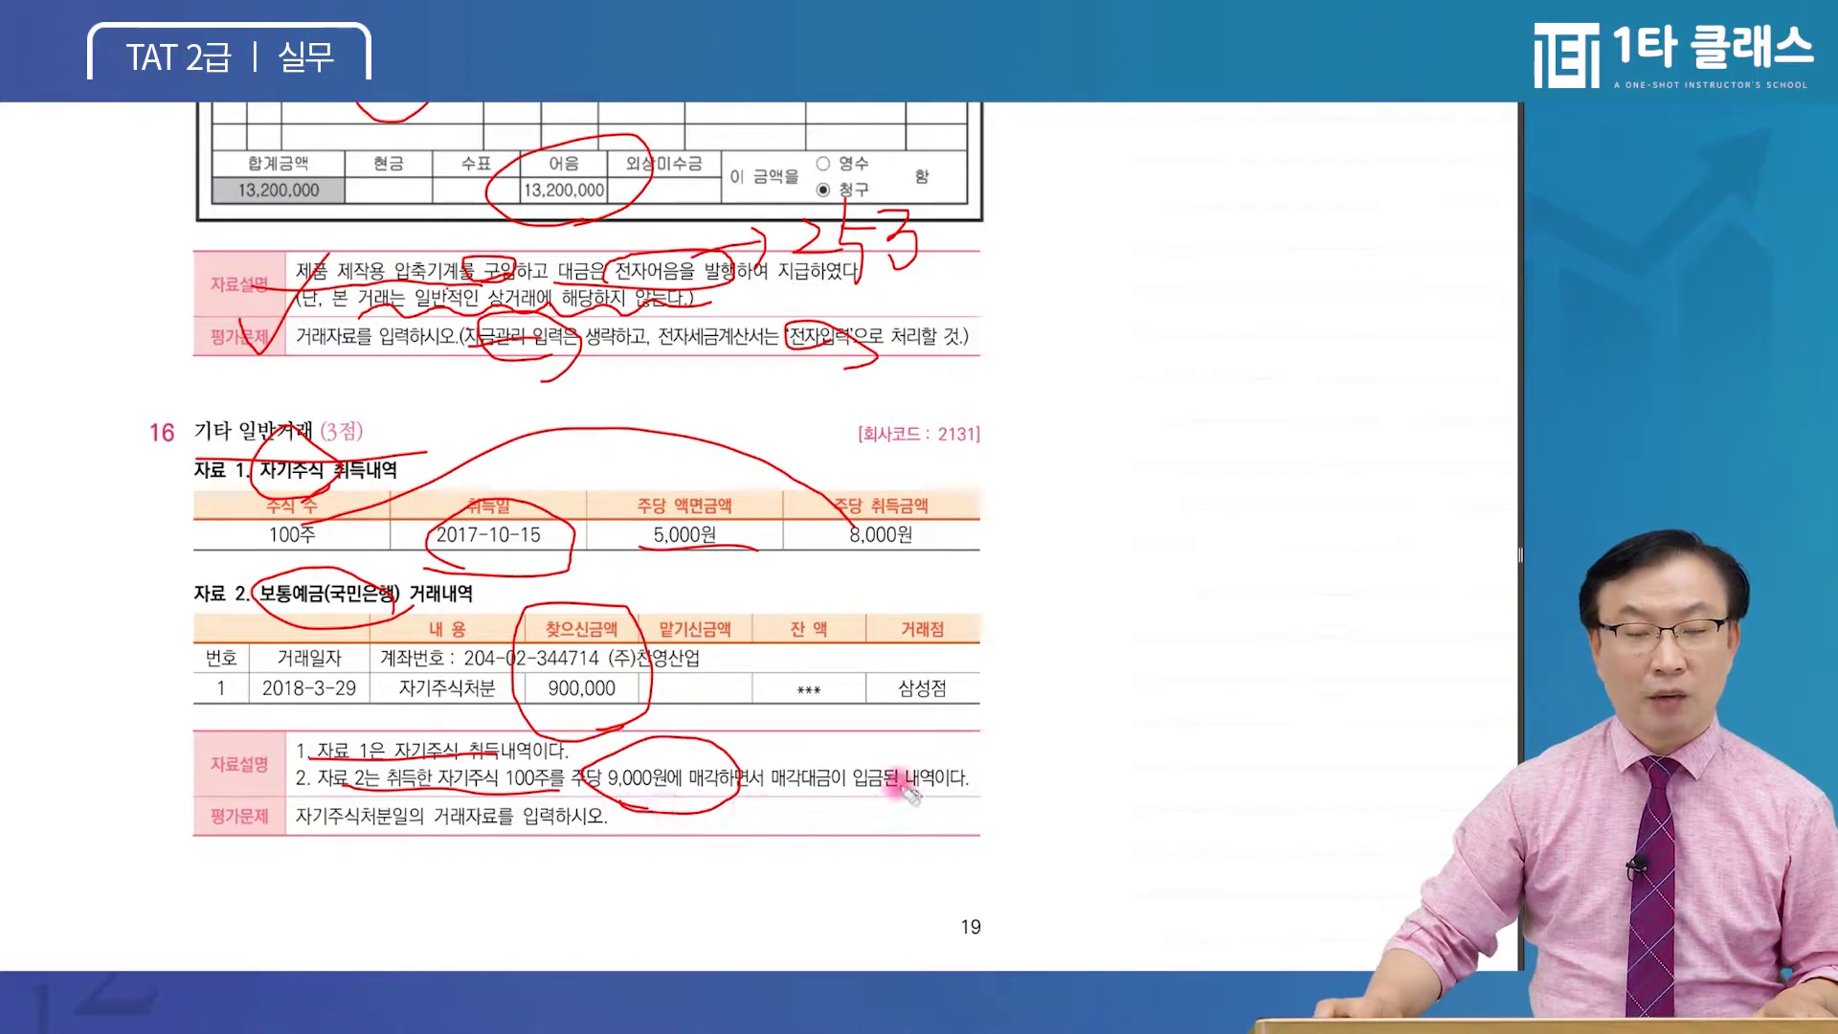
Tick and underline the 평가문제 of exercise 16, circle the 2018-3-29 date, and connect the boxed acquisition price to the sale description
{"action": "mouse_move", "coordinate": [206, 804]}
{"action": "left_mouse_down"}
{"action": "mouse_move", "coordinate": [326, 809]}
{"action": "mouse_move", "coordinate": [406, 847]}
{"action": "left_mouse_up"}
{"action": "mouse_move", "coordinate": [340, 710]}
{"action": "left_mouse_down"}
{"action": "mouse_move", "coordinate": [225, 713]}
{"action": "mouse_move", "coordinate": [330, 720]}
{"action": "left_mouse_up"}
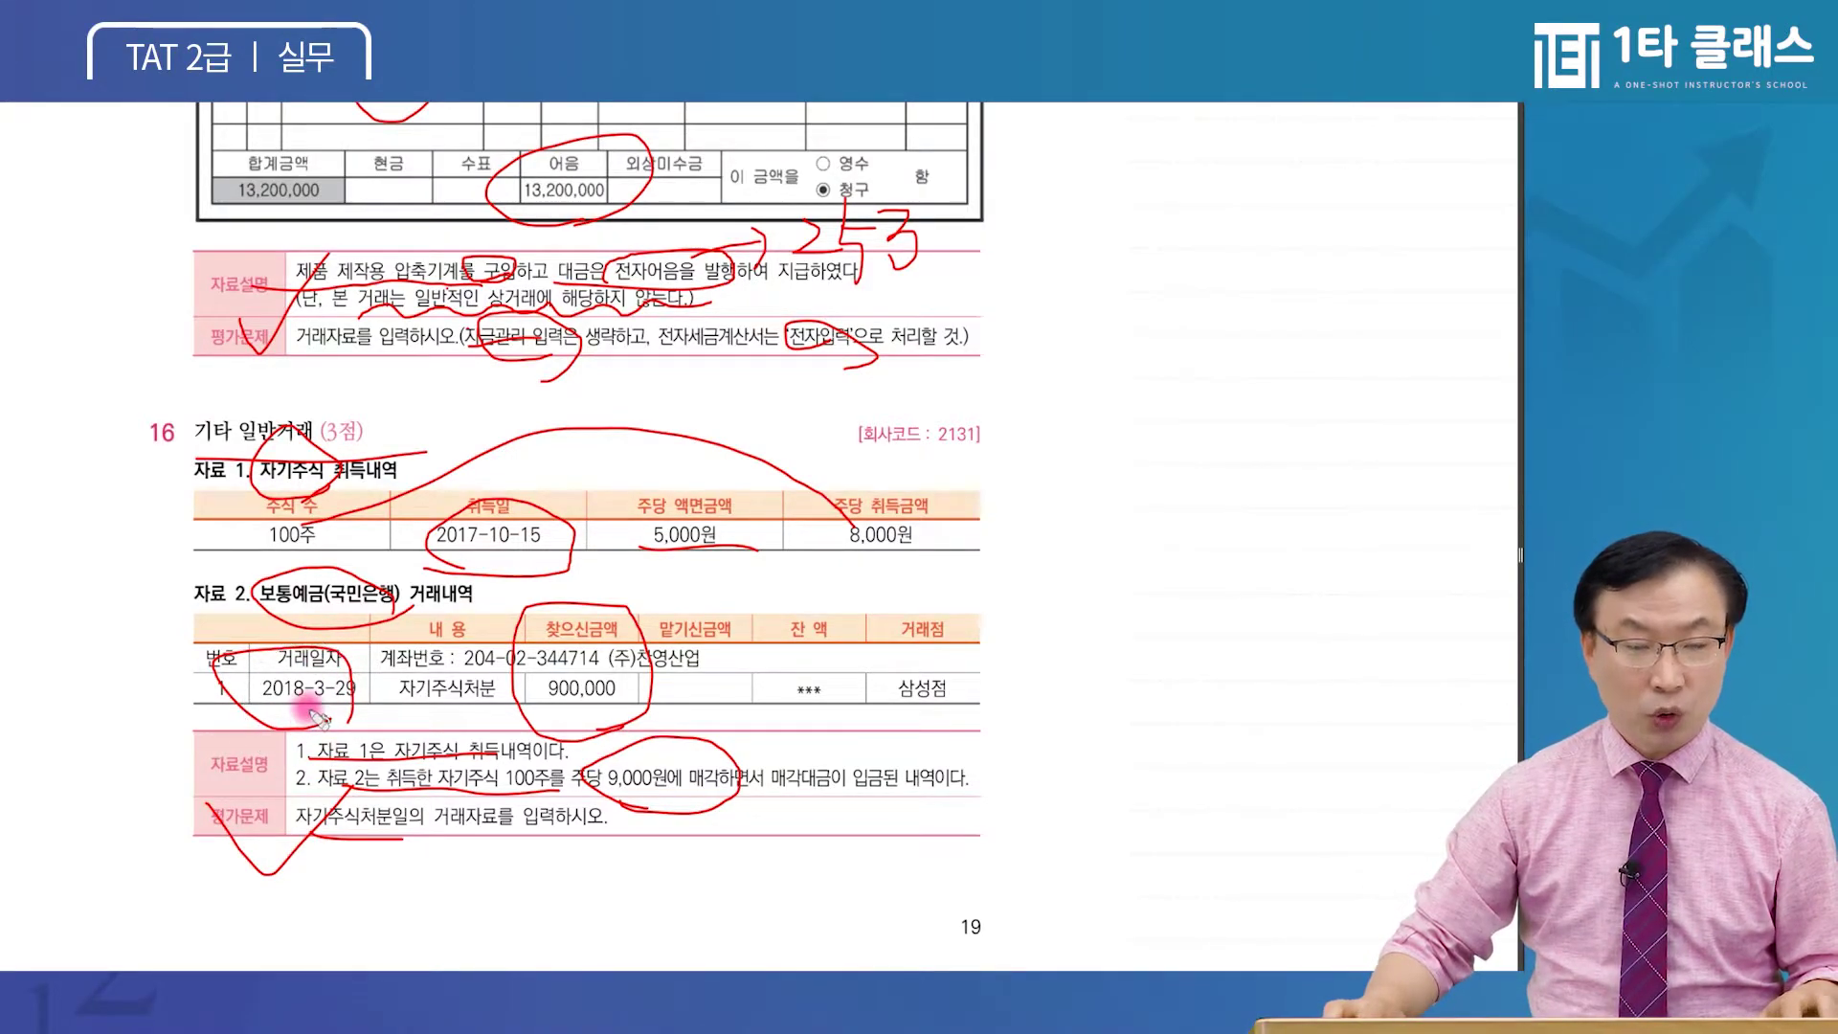
{"action": "mouse_move", "coordinate": [796, 566]}
{"action": "left_mouse_down"}
{"action": "mouse_move", "coordinate": [909, 567]}
{"action": "mouse_move", "coordinate": [739, 467]}
{"action": "mouse_move", "coordinate": [815, 579]}
{"action": "mouse_move", "coordinate": [753, 852]}
{"action": "left_mouse_up"}
{"action": "left_click_drag", "start_coordinate": [764, 746], "coordinate": [777, 759]}
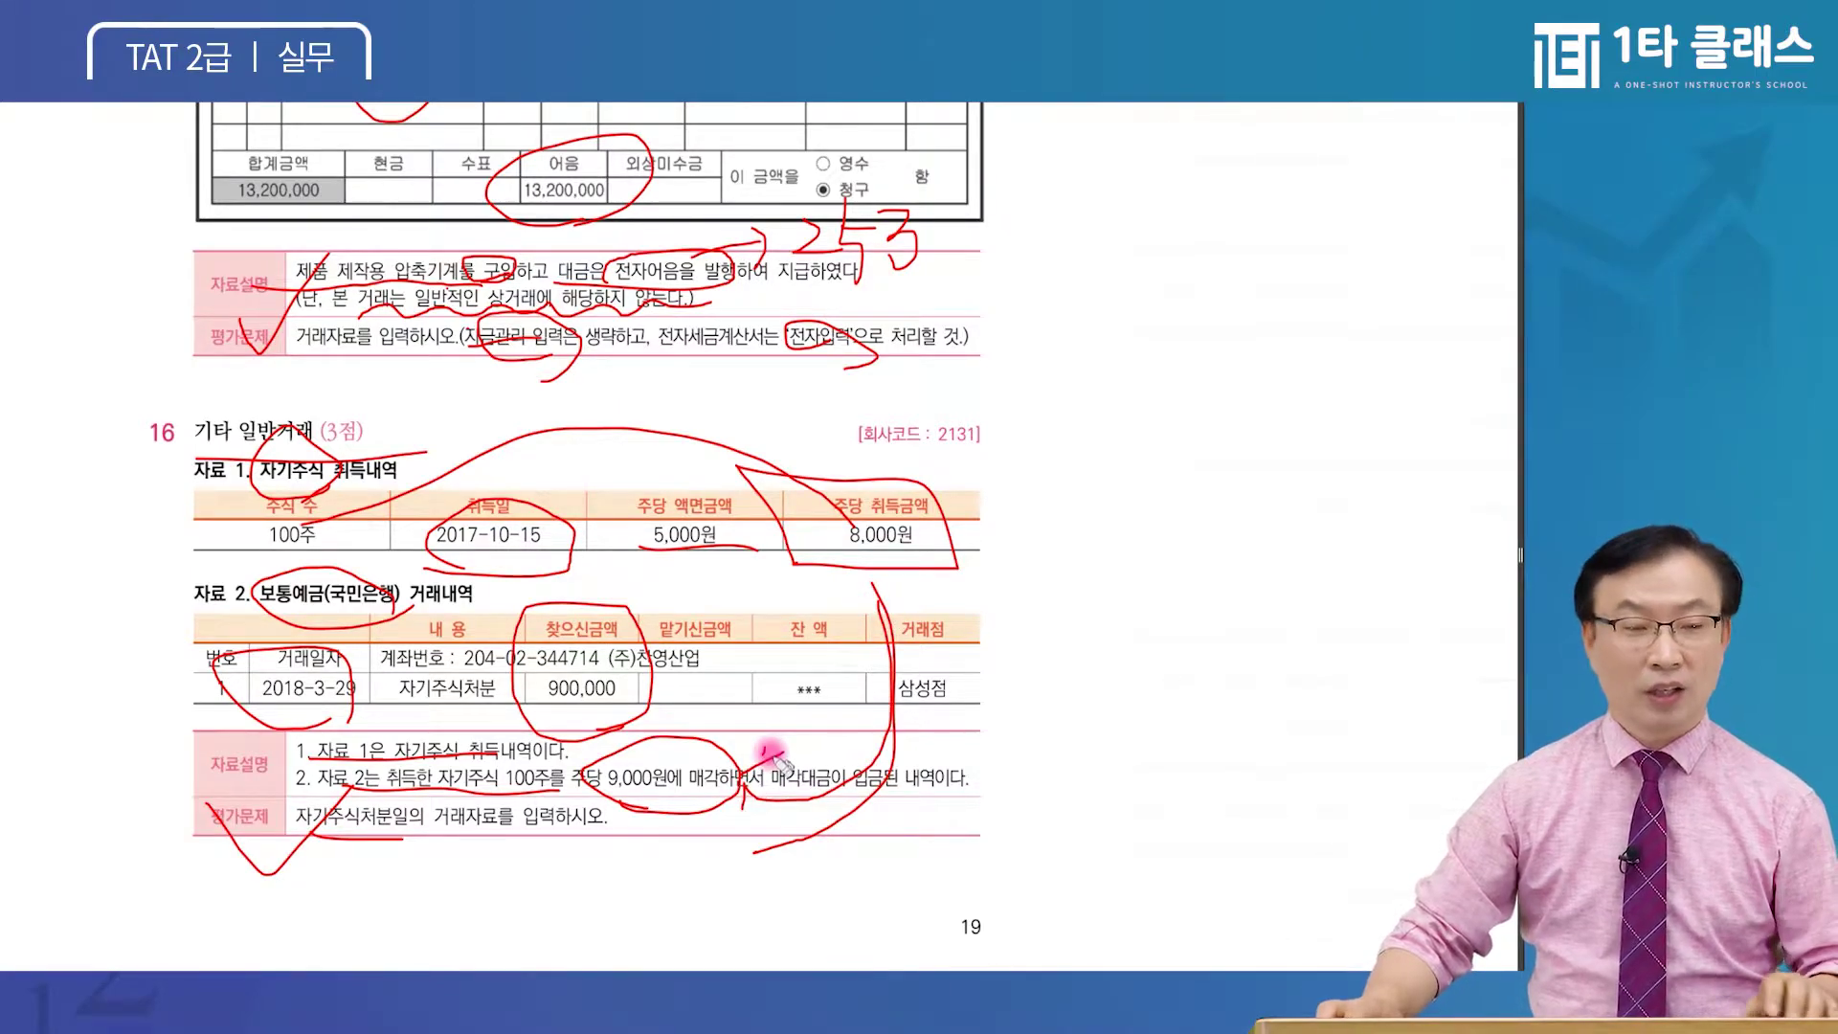
Switch to the accounting program, open 일반전표입력 and set the voucher date to March 29
{"action": "scroll", "coordinate": [773, 756], "scroll_direction": "up", "scroll_amount": 1}
{"action": "key", "text": "alt+Tab"}
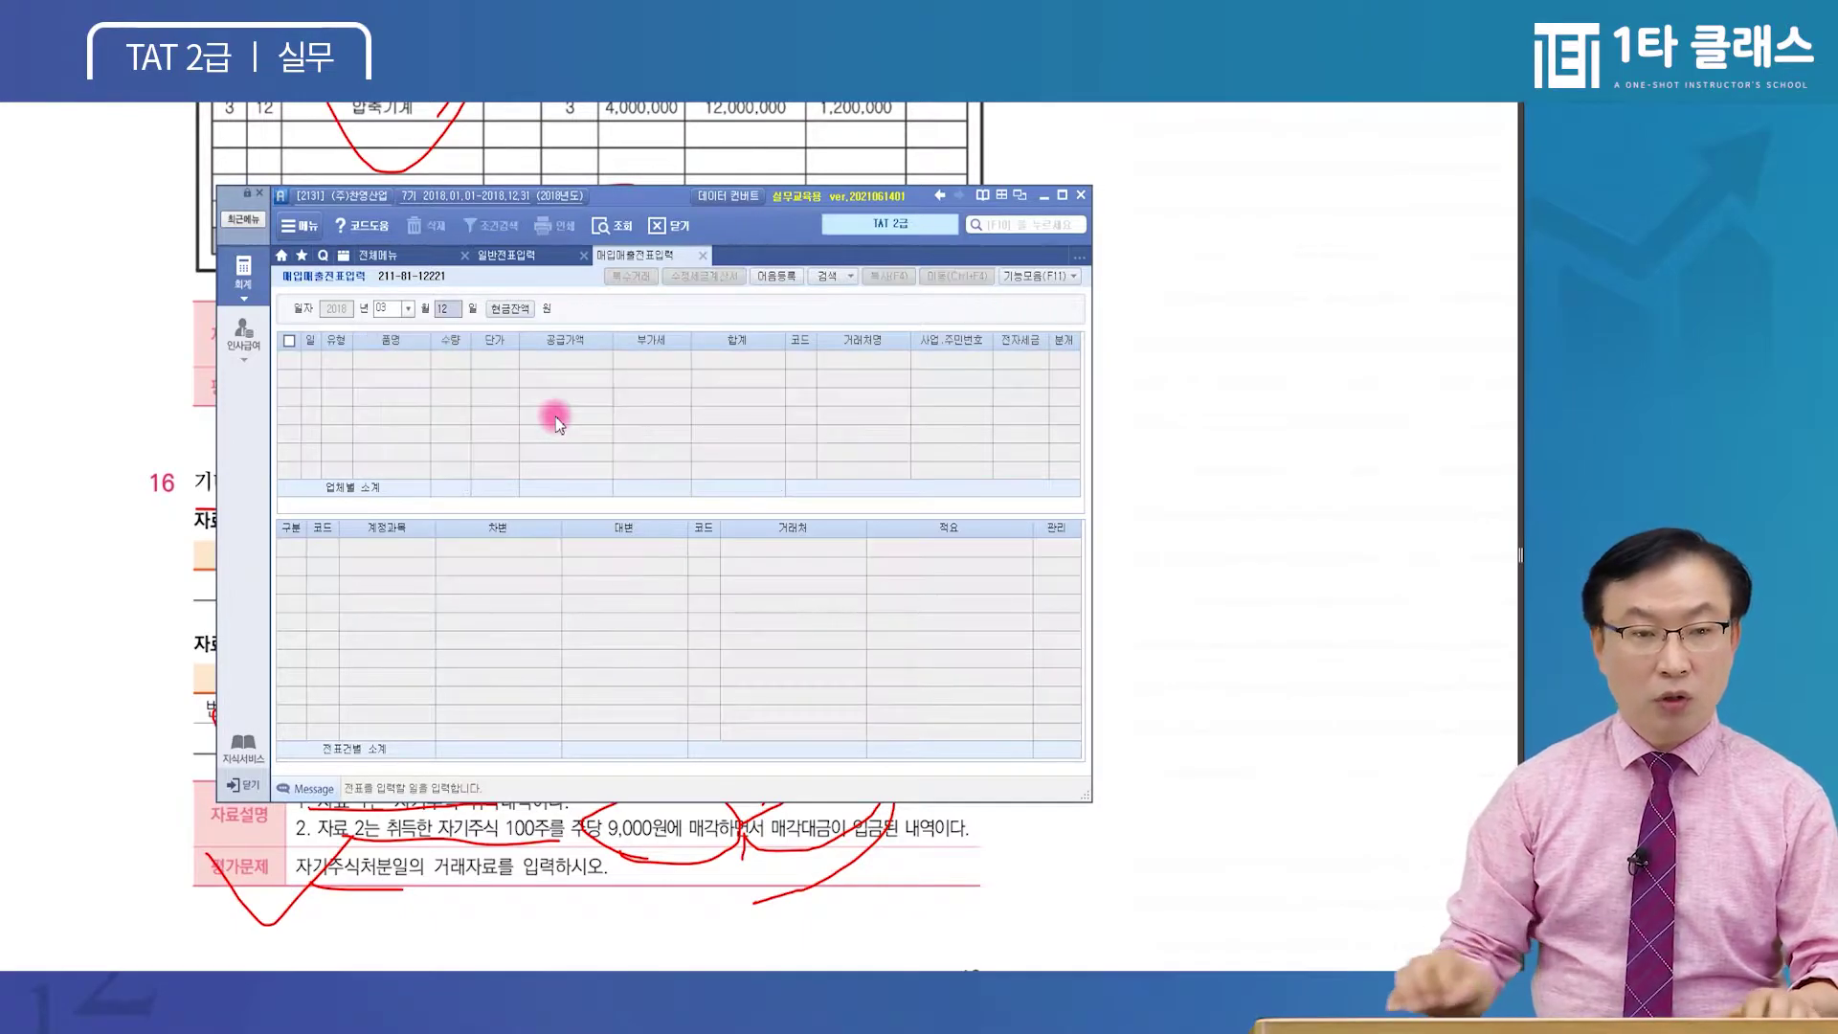
{"action": "left_click", "coordinate": [492, 255]}
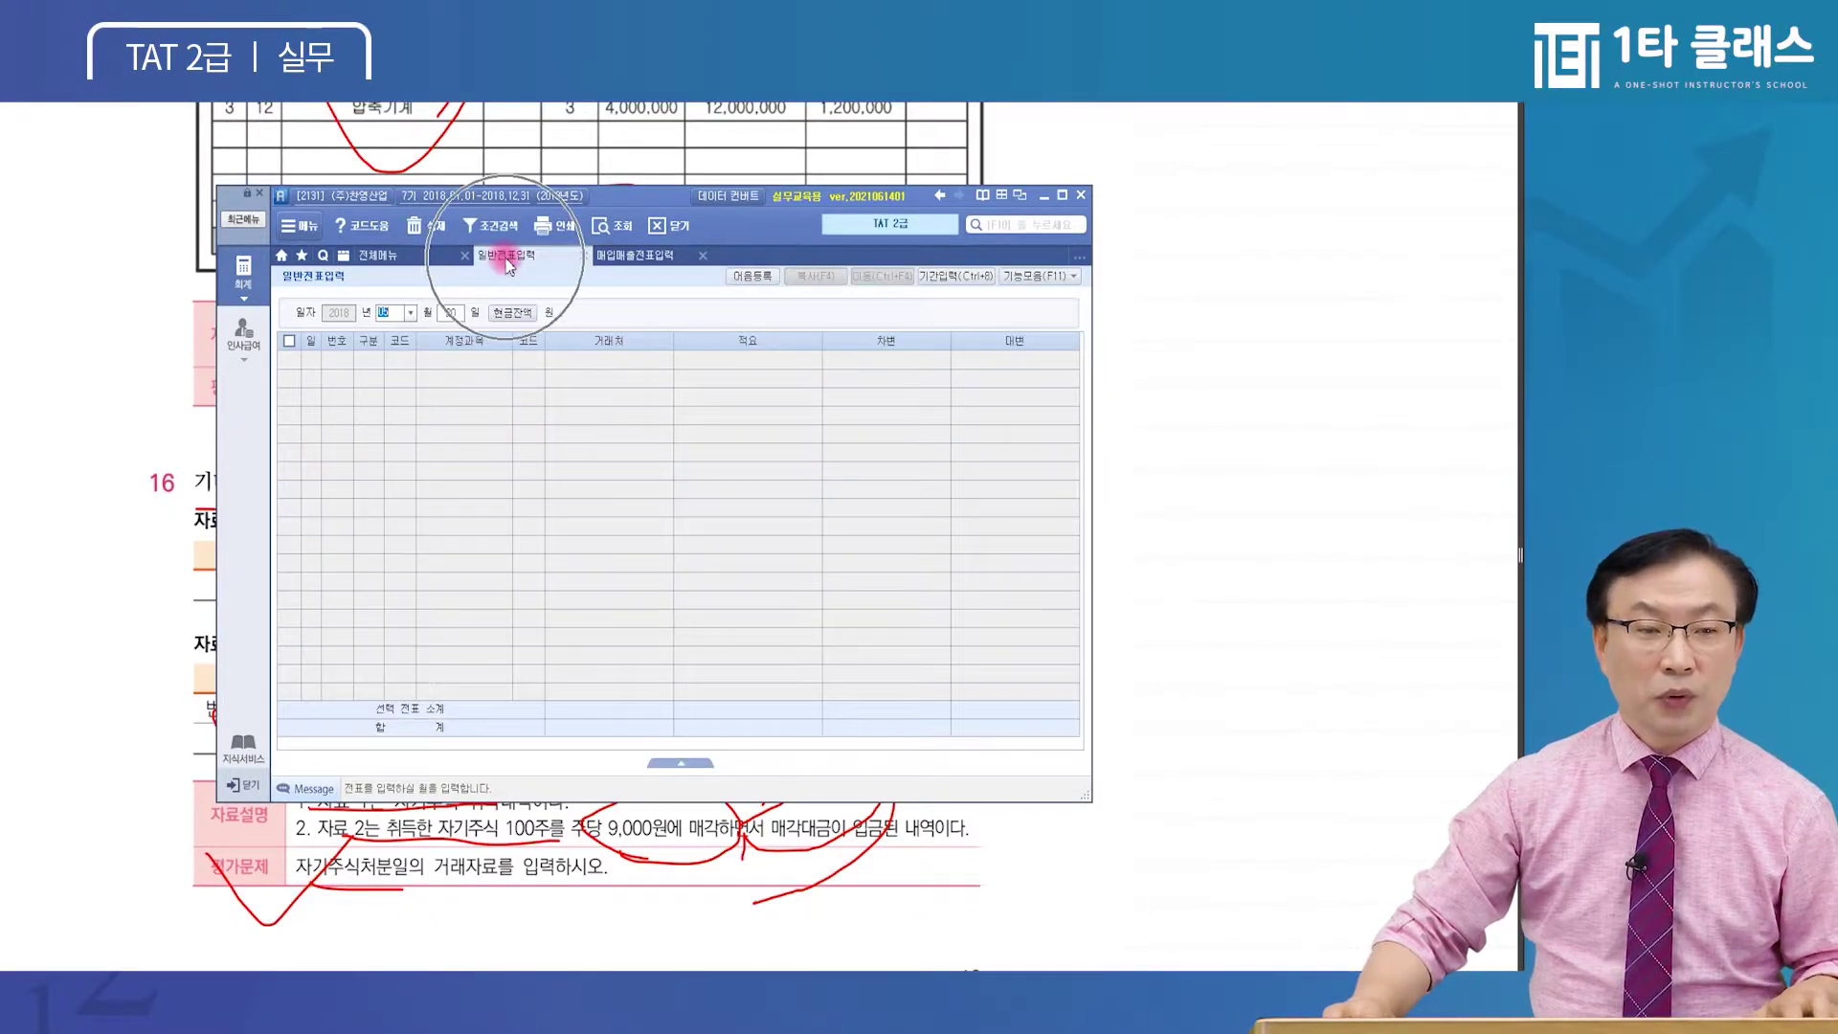
{"action": "type", "text": "03"}
{"action": "key", "text": "Return"}
{"action": "type", "text": "29"}
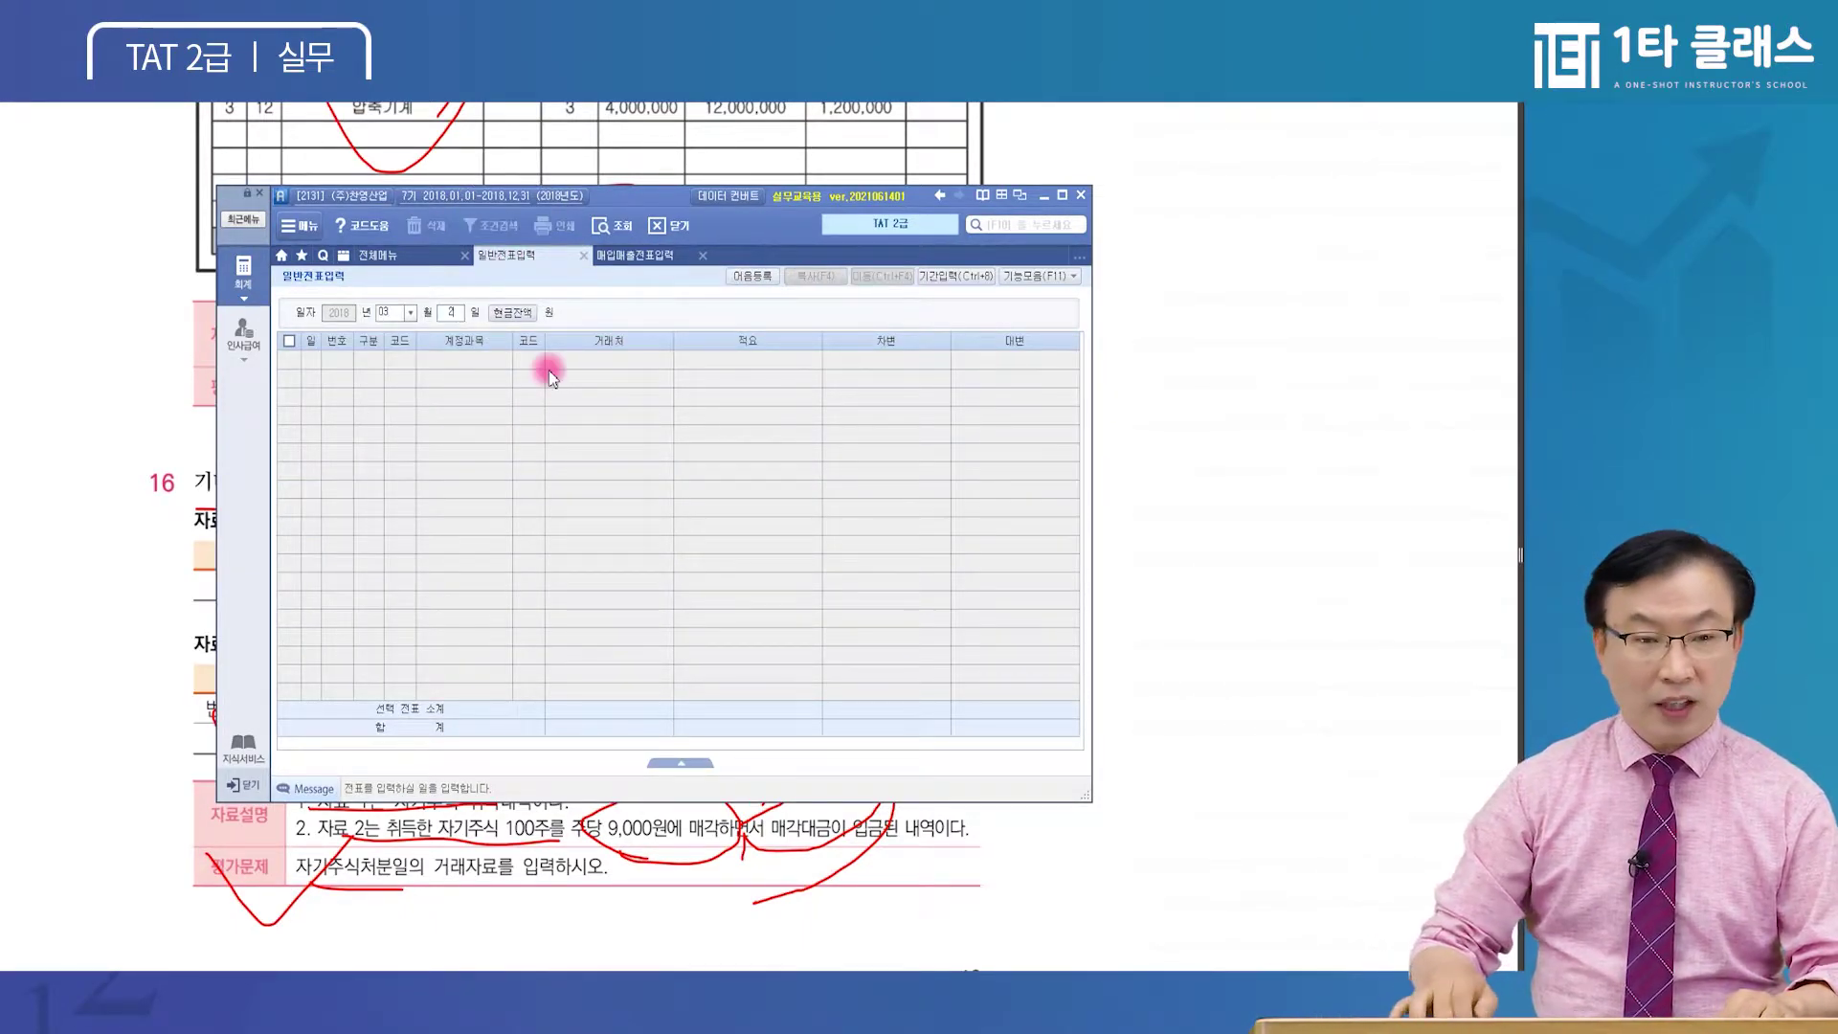
{"action": "key", "text": "Return"}
Enter a credit line (대변) to account 383 자기주식 for 800,000
{"action": "type", "text": "4"}
{"action": "key", "text": "Return"}
{"action": "type", "text": "자기"}
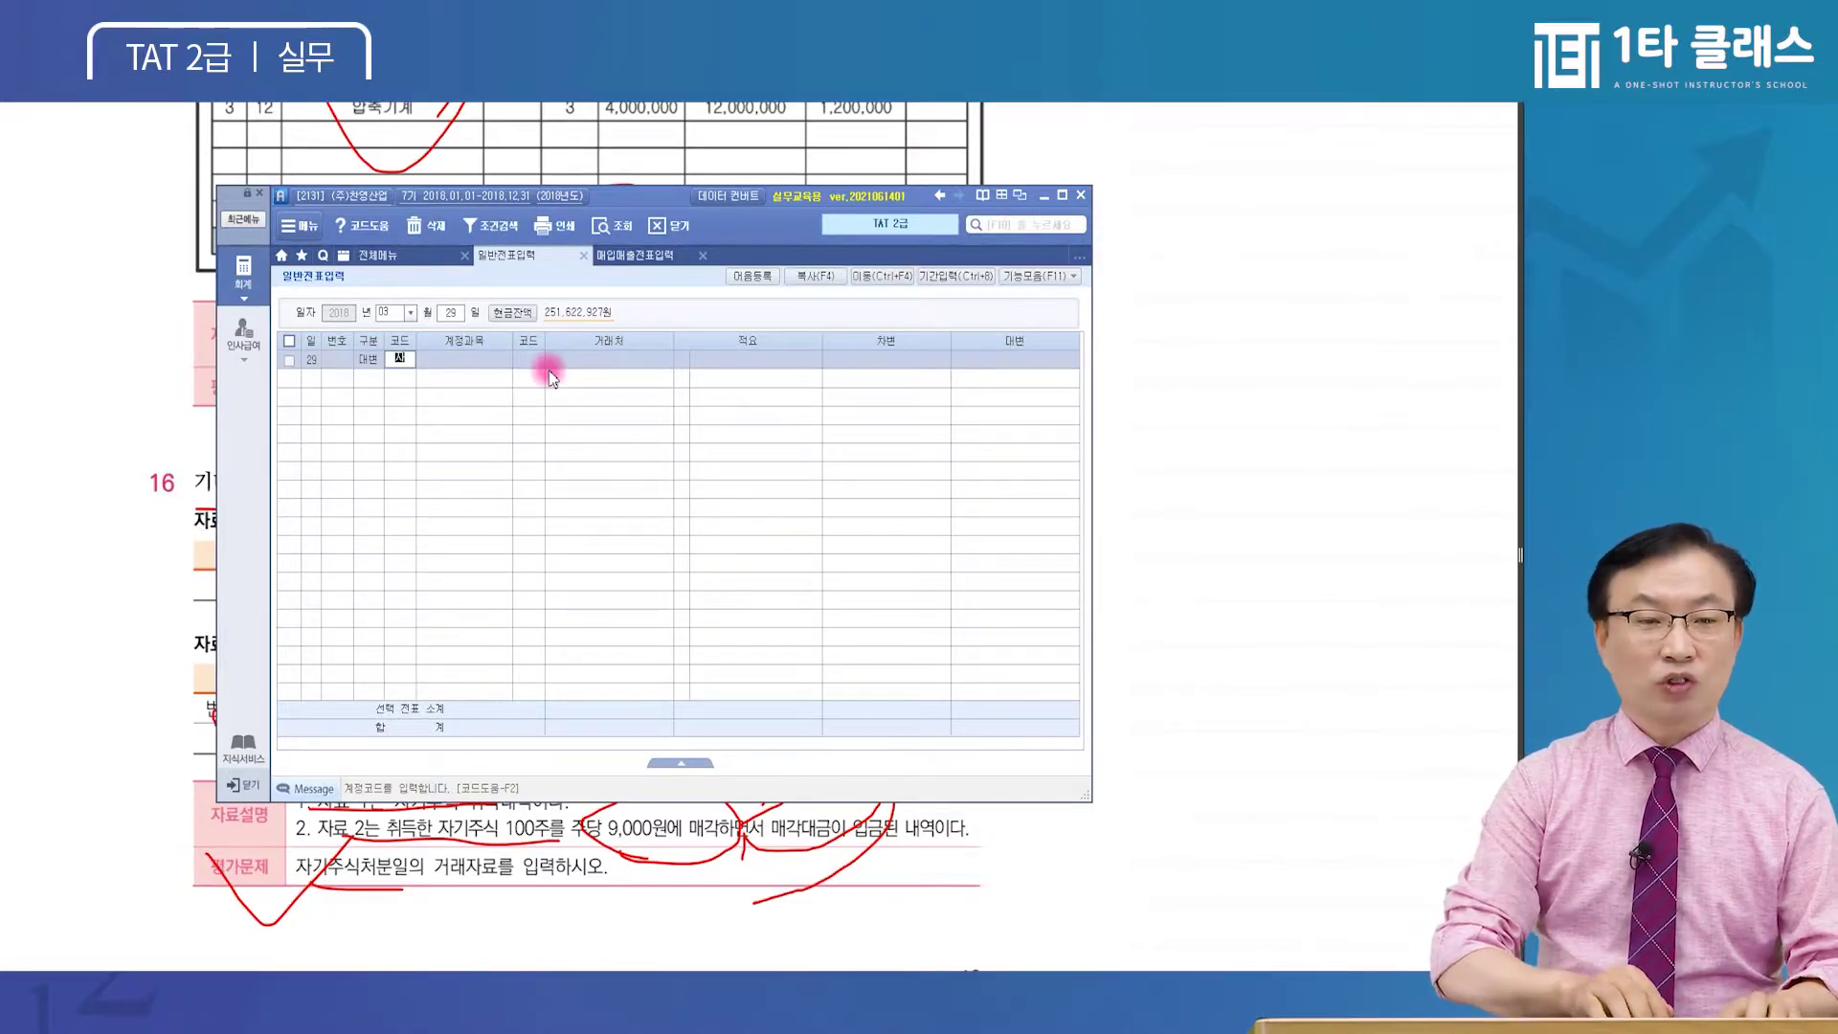
{"action": "key", "text": "Return"}
{"action": "key", "text": "Down"}
{"action": "key", "text": "Down"}
{"action": "key", "text": "Return"}
{"action": "key", "text": "Return"}
{"action": "key", "text": "Return"}
{"action": "key", "text": "Return"}
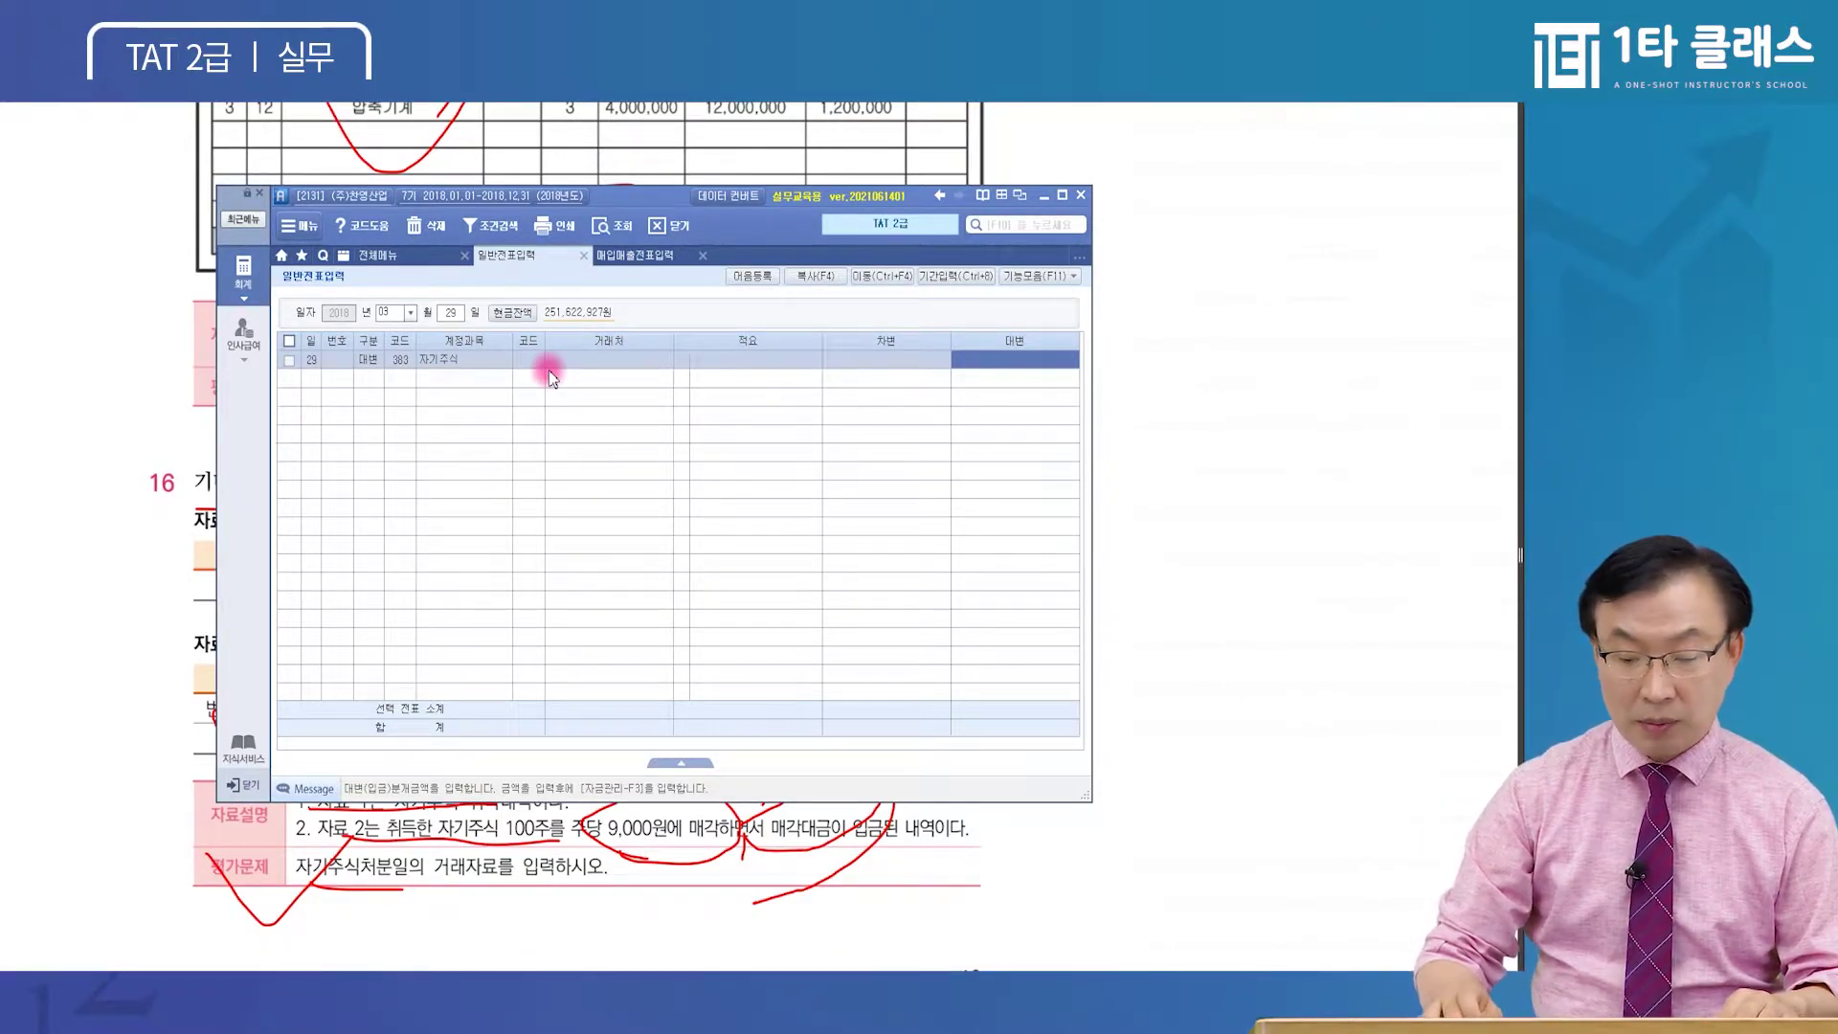
{"action": "type", "text": "800,000"}
{"action": "key", "text": "Return"}
Add a debit line (차변) to account 103 보통예금 with 국민은행 as the counterparty for 900,000
{"action": "type", "text": "3103"}
{"action": "key", "text": "Return"}
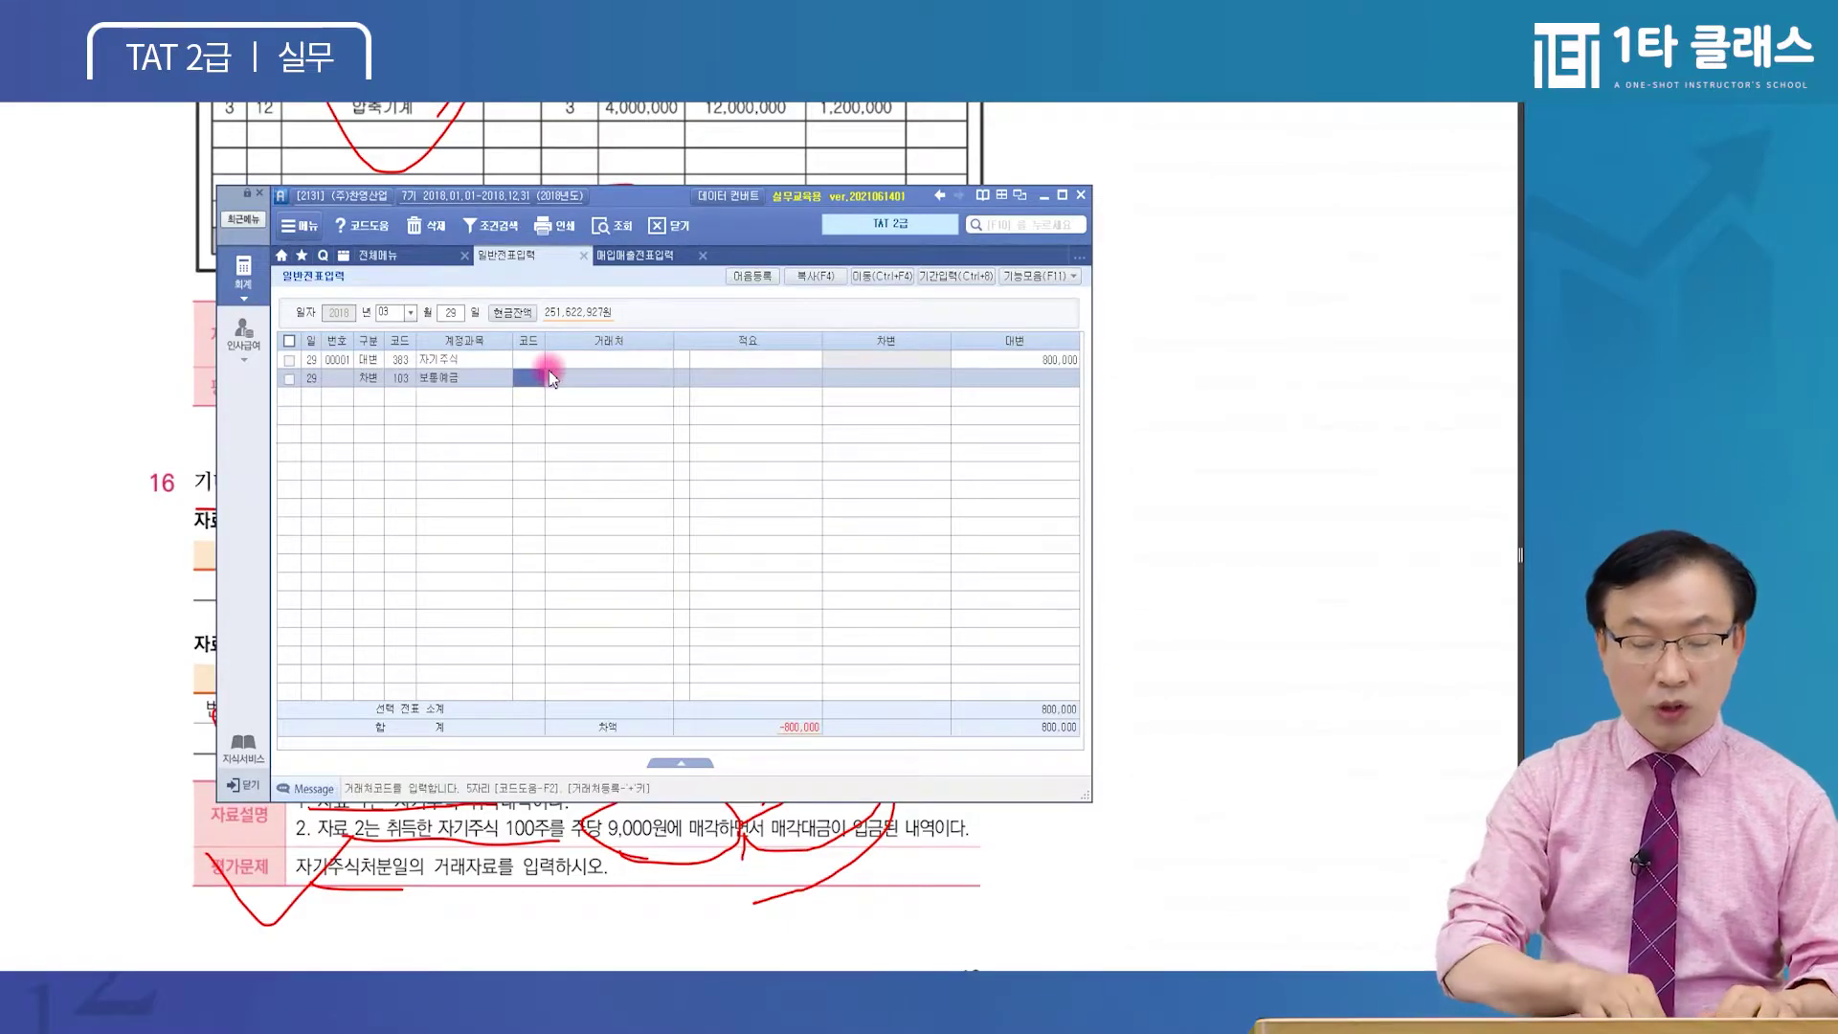
{"action": "key", "text": "Return"}
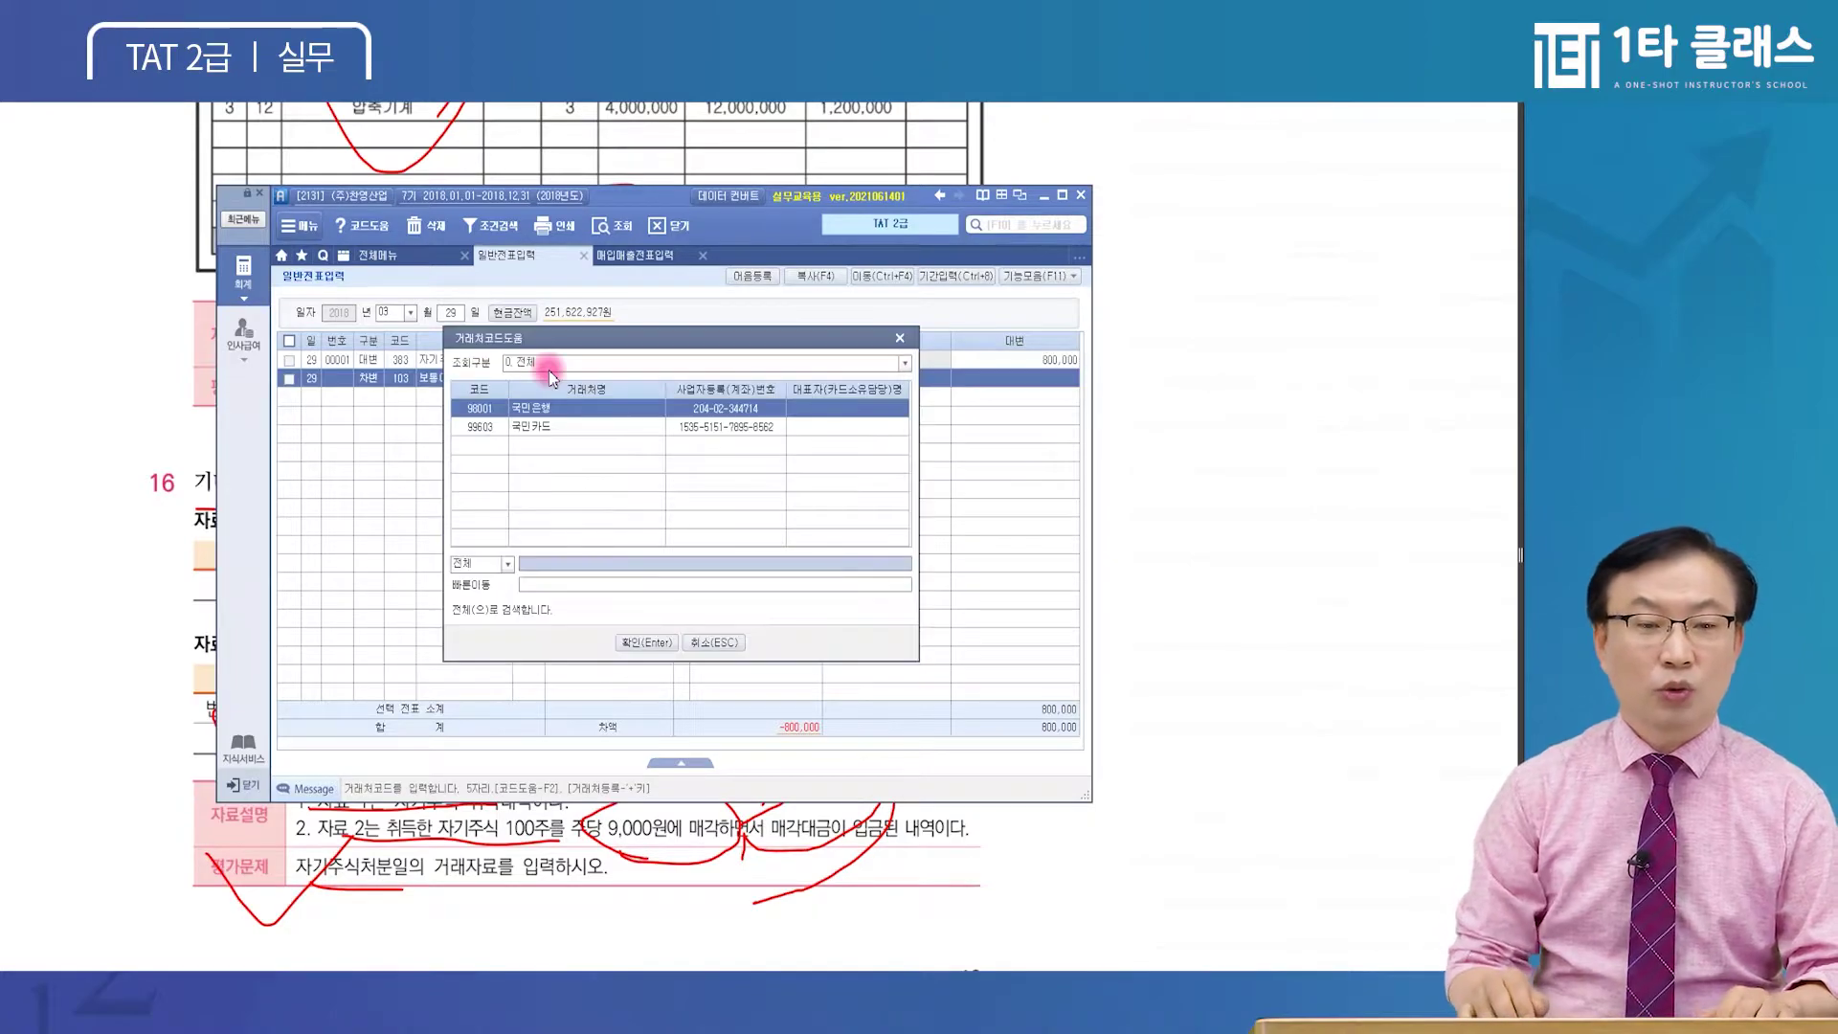
{"action": "key", "text": "Return"}
{"action": "key", "text": "Left"}
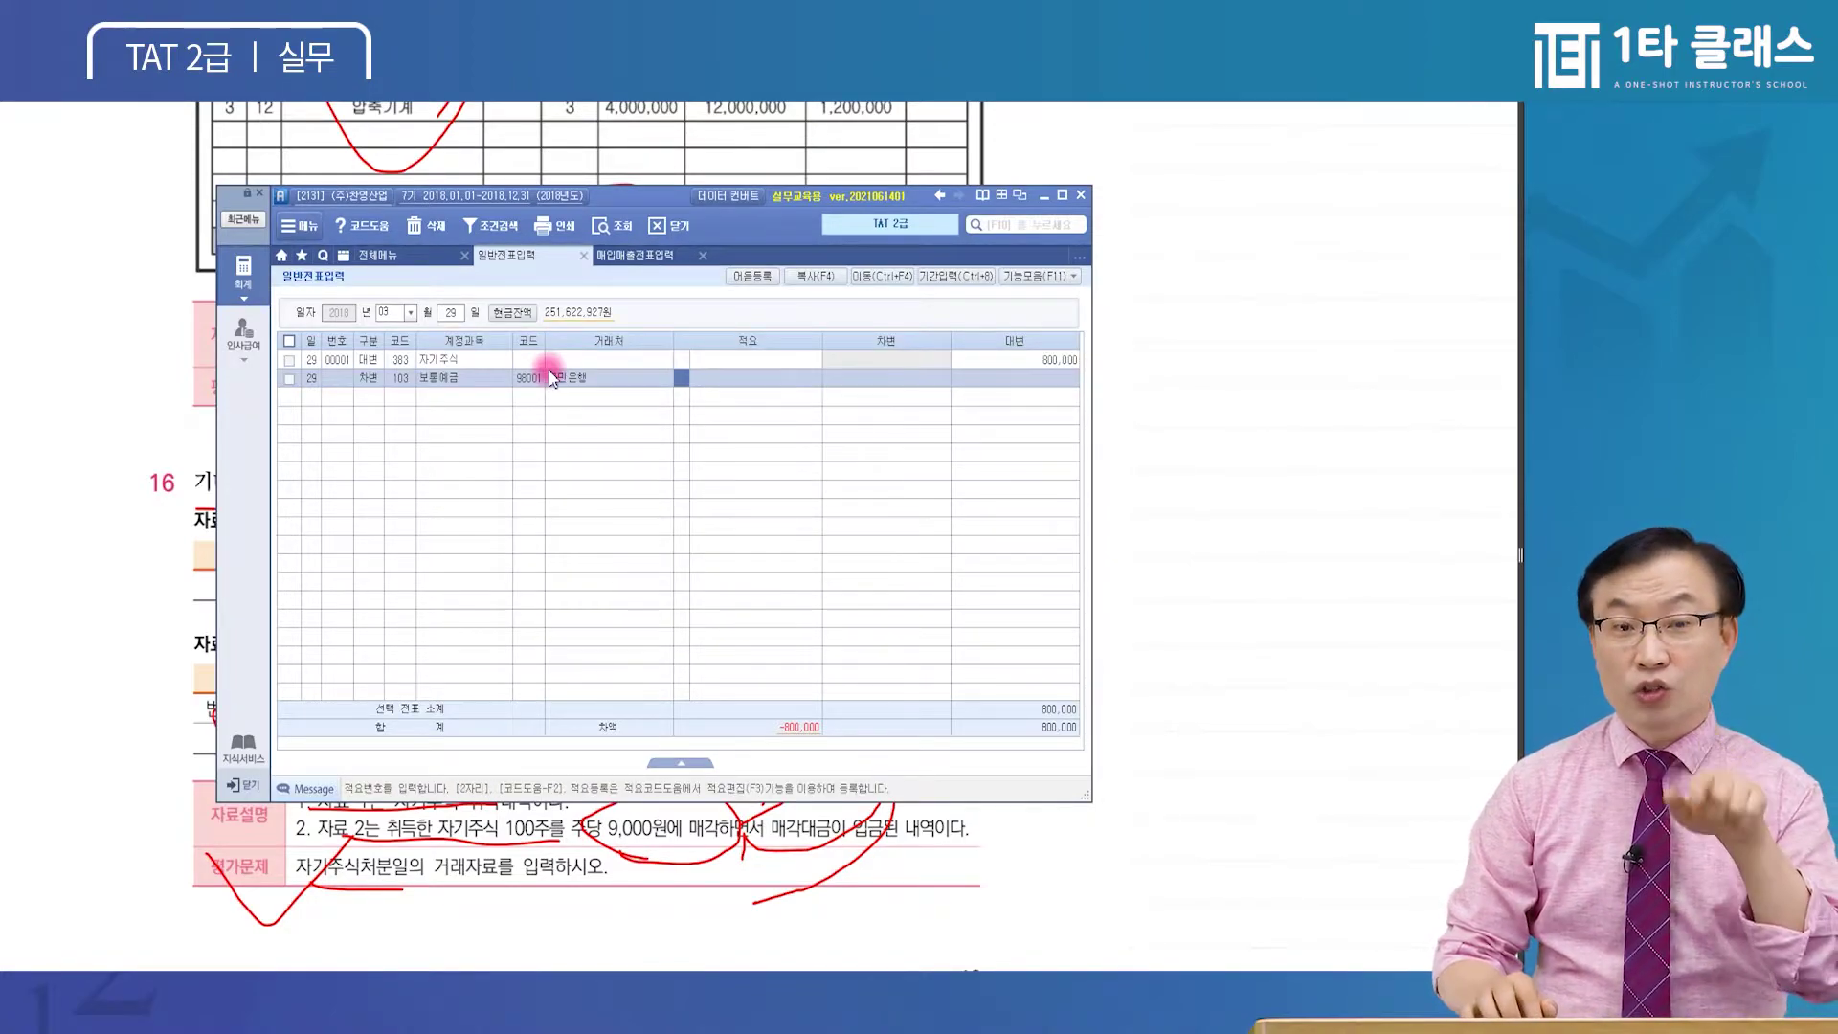
{"action": "key", "text": "Return"}
{"action": "key", "text": "Return"}
{"action": "type", "text": "900,000"}
{"action": "key", "text": "Return"}
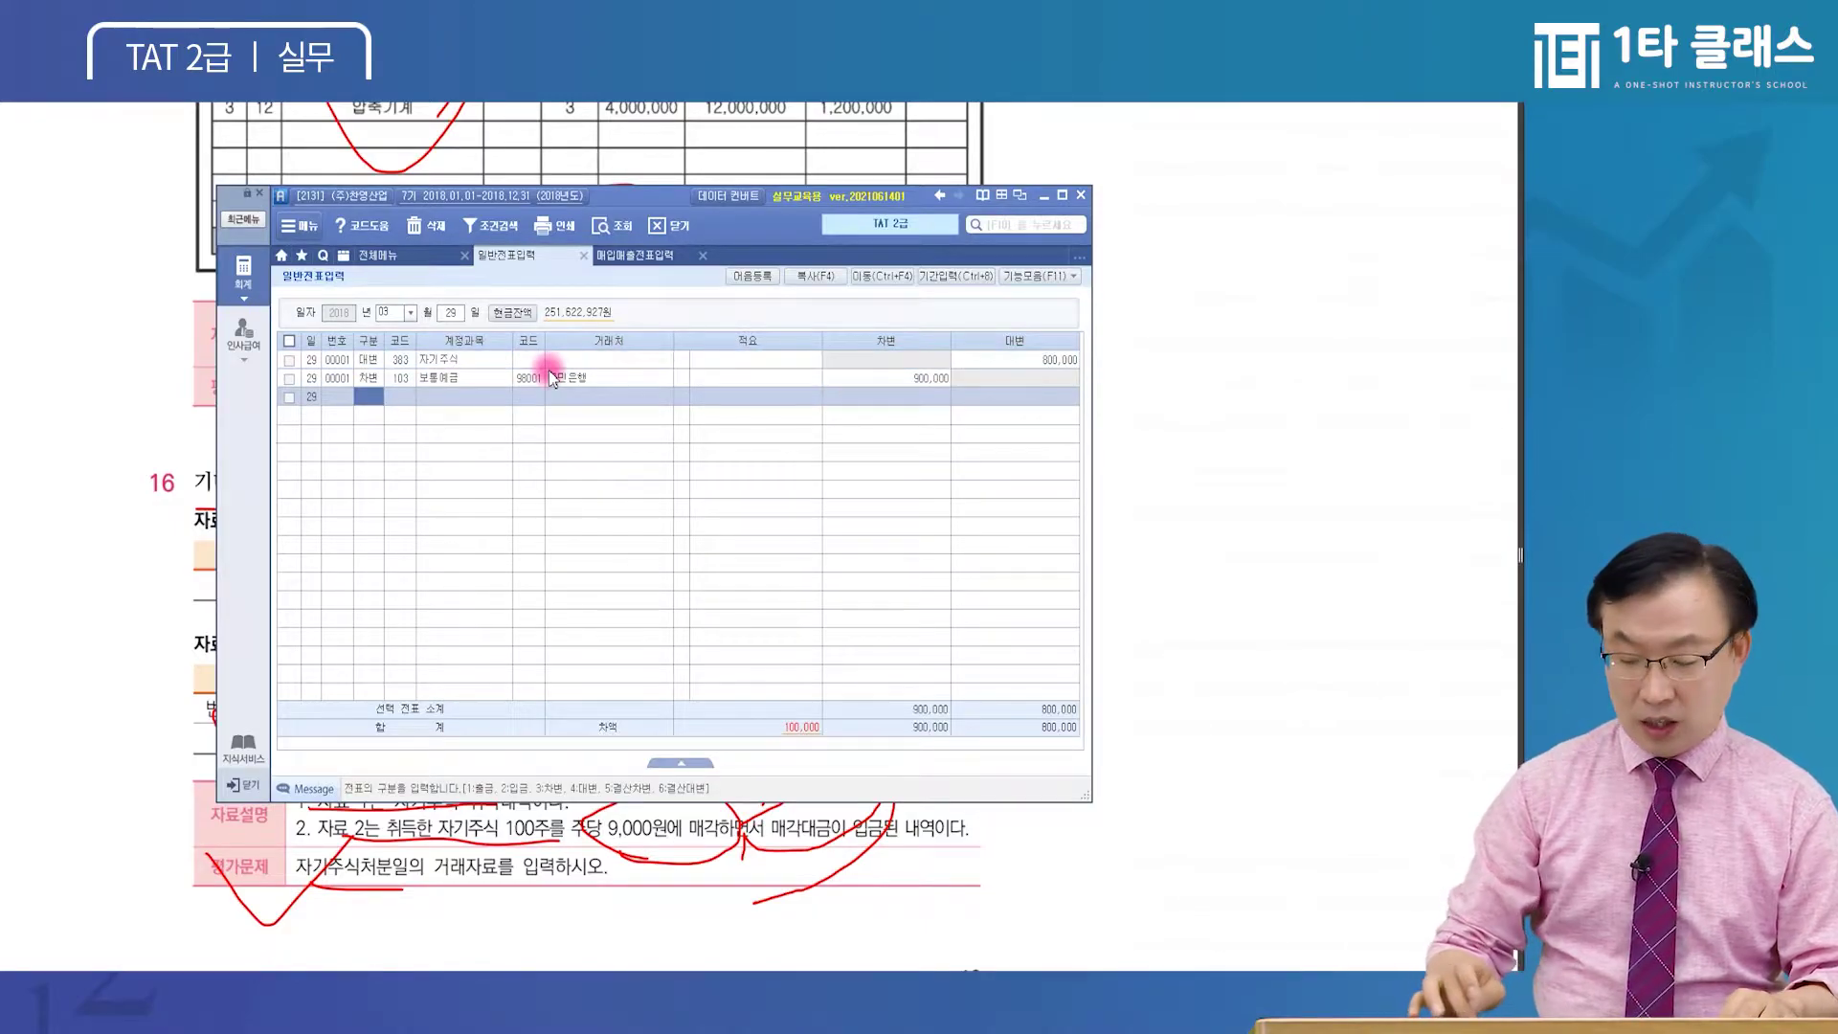
Add a credit line (대변) to account 343 자기주식처분이익 for 100,000 to complete the voucher
{"action": "type", "text": "4"}
{"action": "key", "text": "Return"}
{"action": "type", "text": "자기"}
{"action": "key", "text": "Return"}
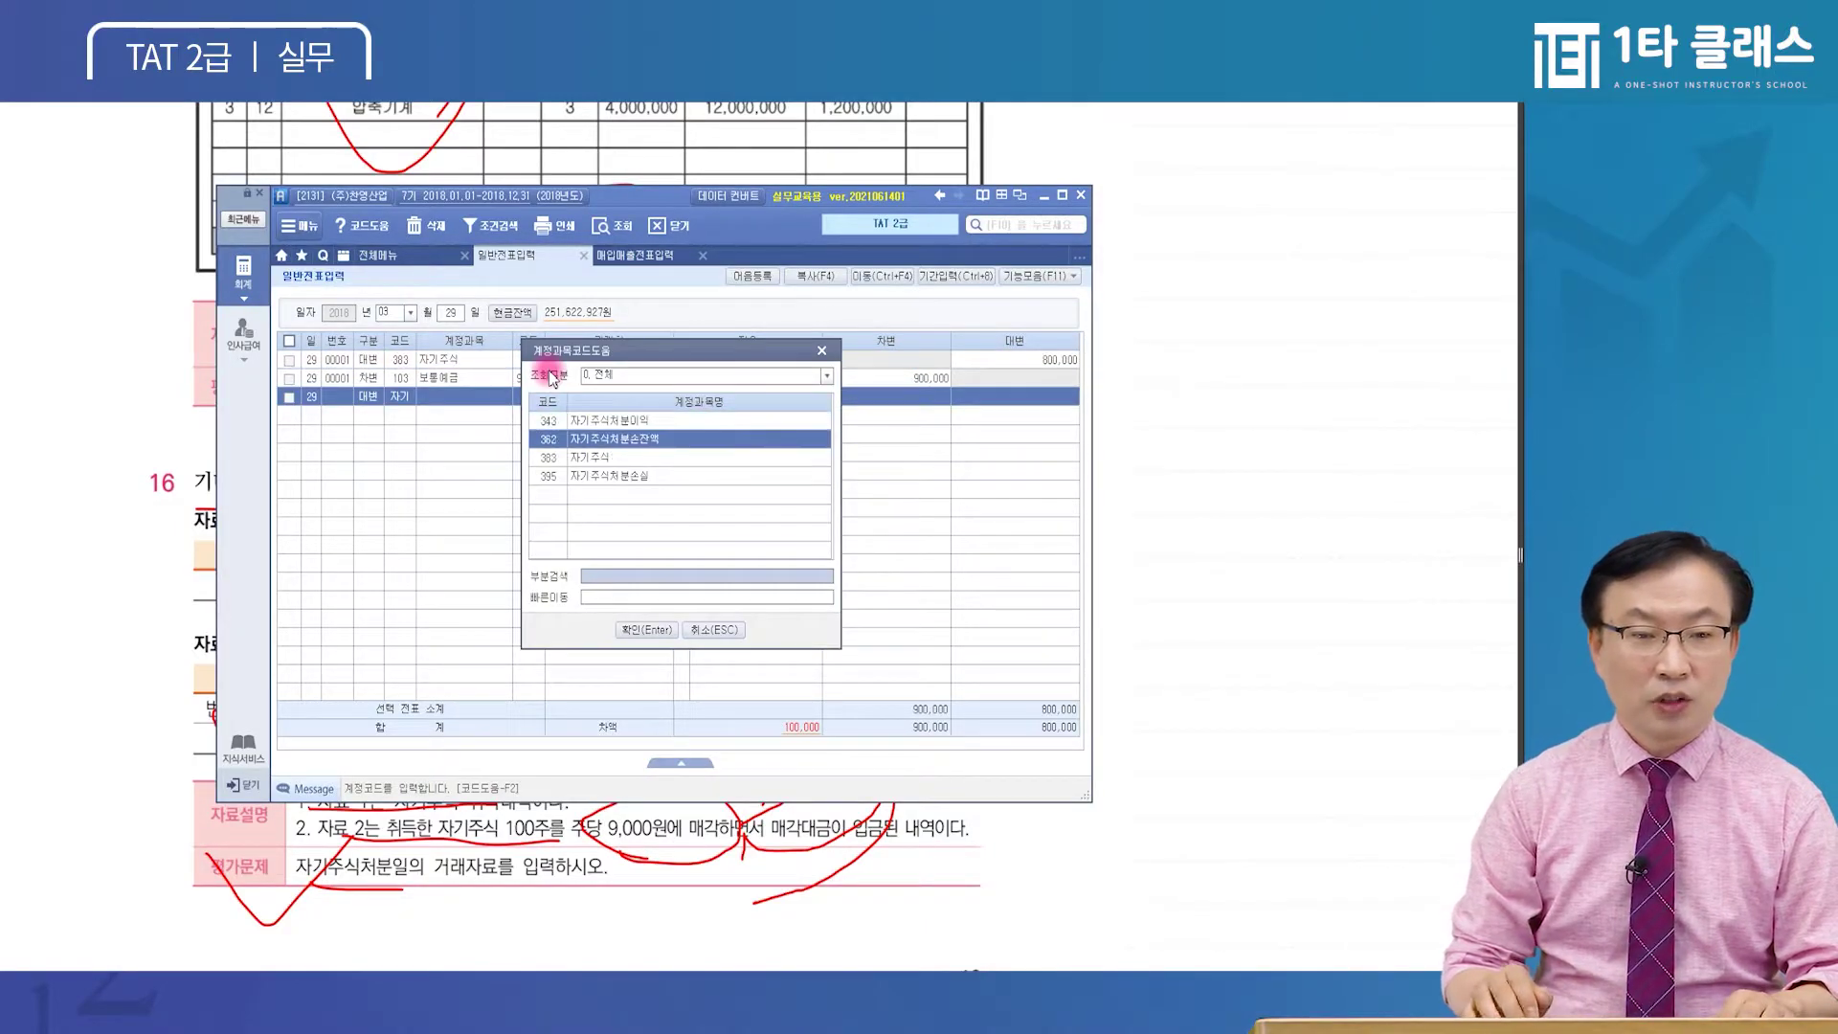
{"action": "key", "text": "Return"}
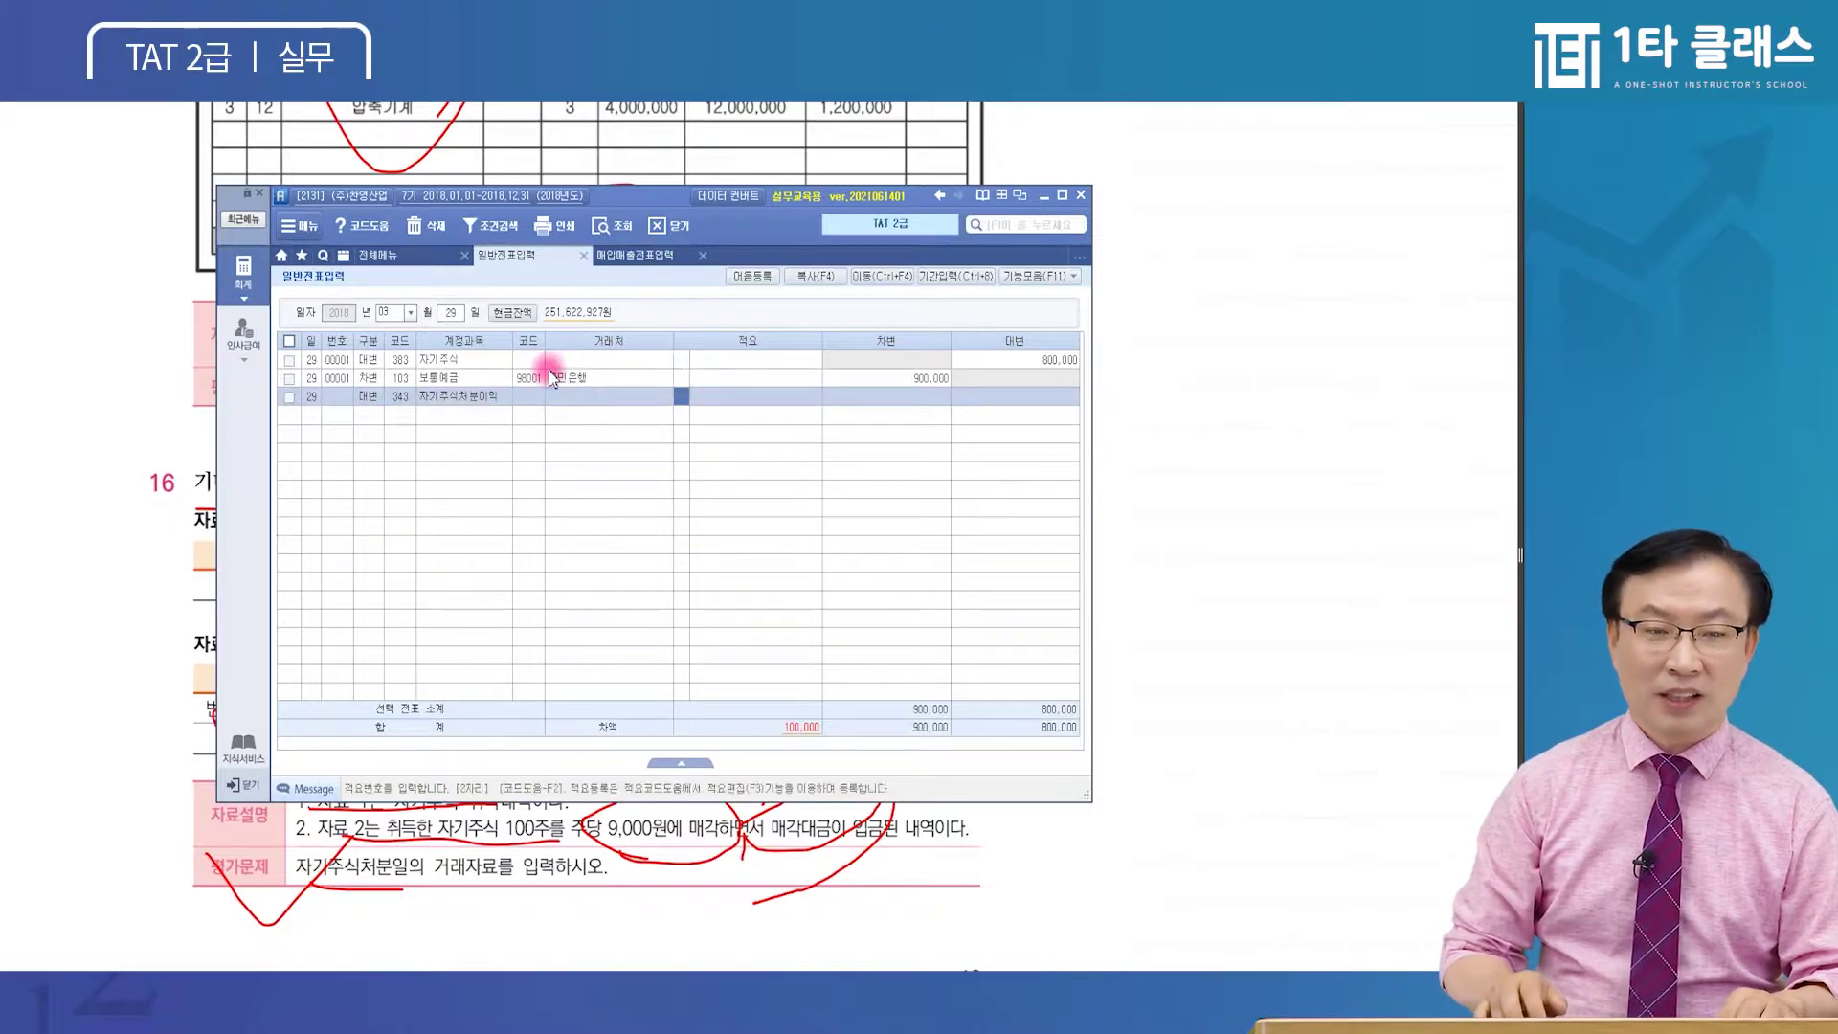
{"action": "key", "text": "Return"}
{"action": "key", "text": "Return"}
{"action": "key", "text": "Return"}
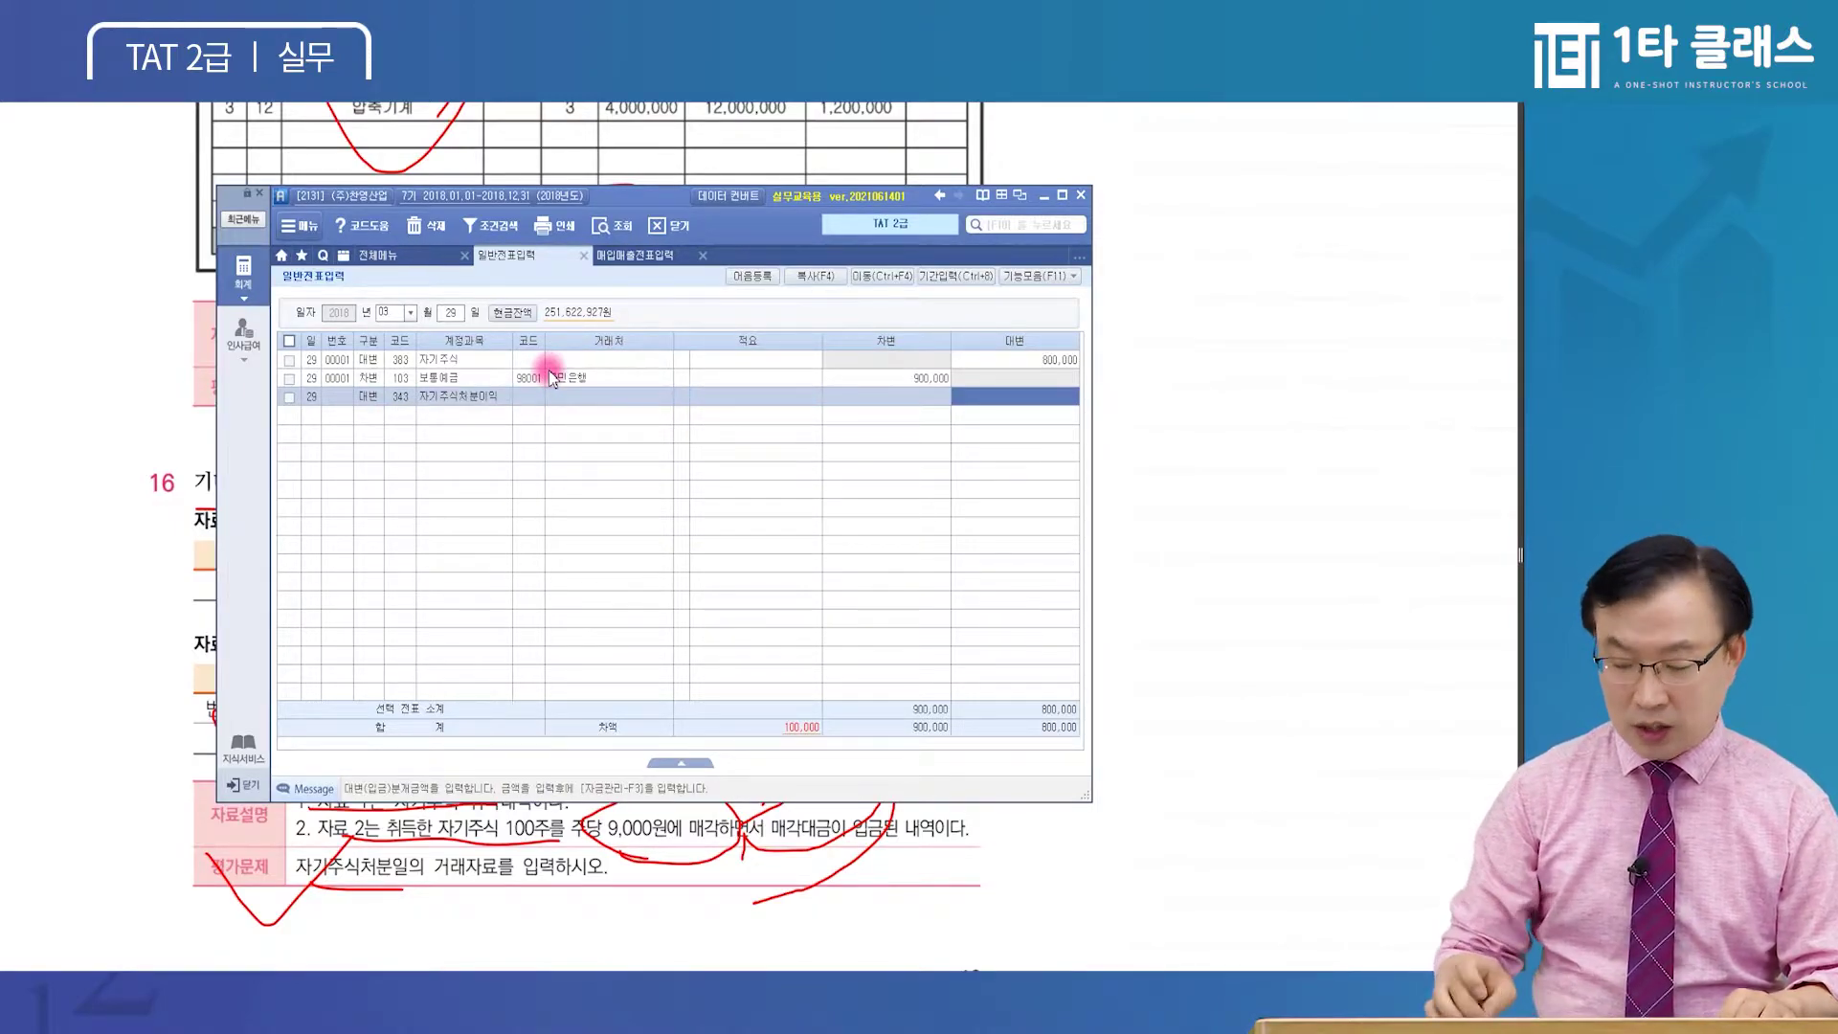
{"action": "type", "text": "100,000"}
{"action": "key", "text": "Return"}
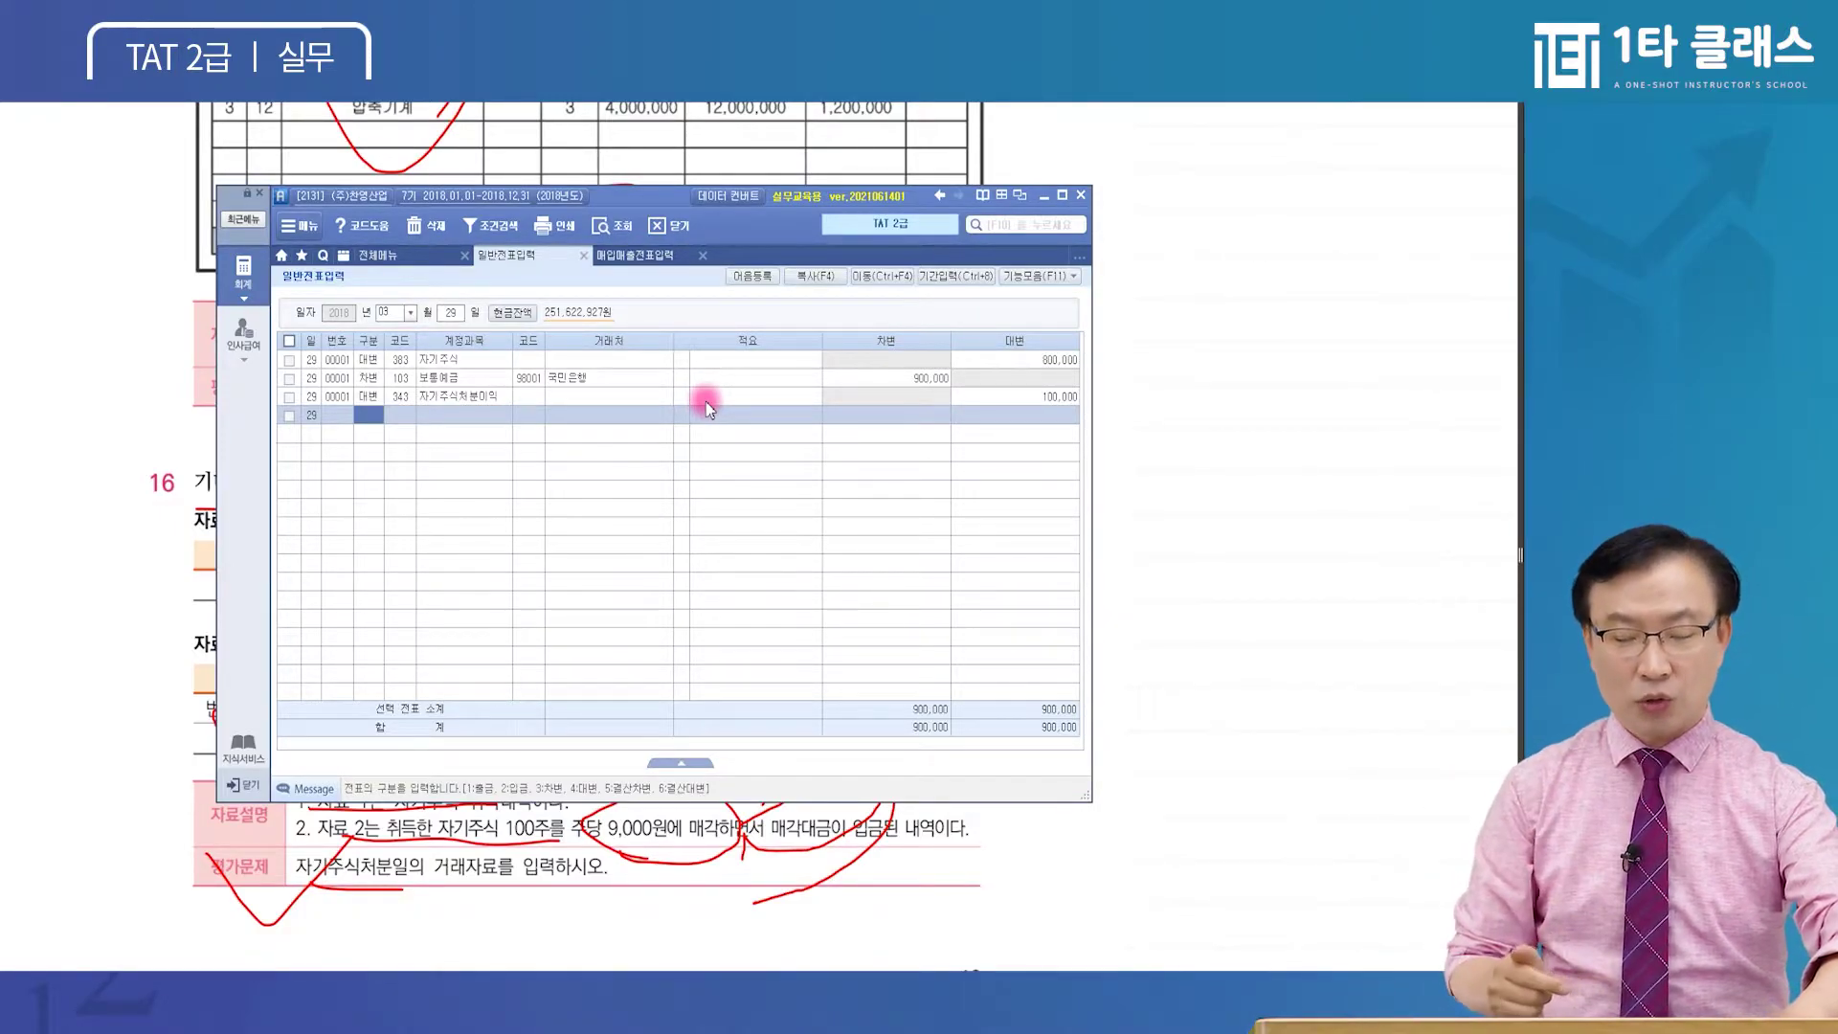
Switch to the exercise document, go to exercise 17, circle the 리스회계 heading, tick 전자계산서 and draw an arc across the invoice header
{"action": "left_click", "coordinate": [142, 659]}
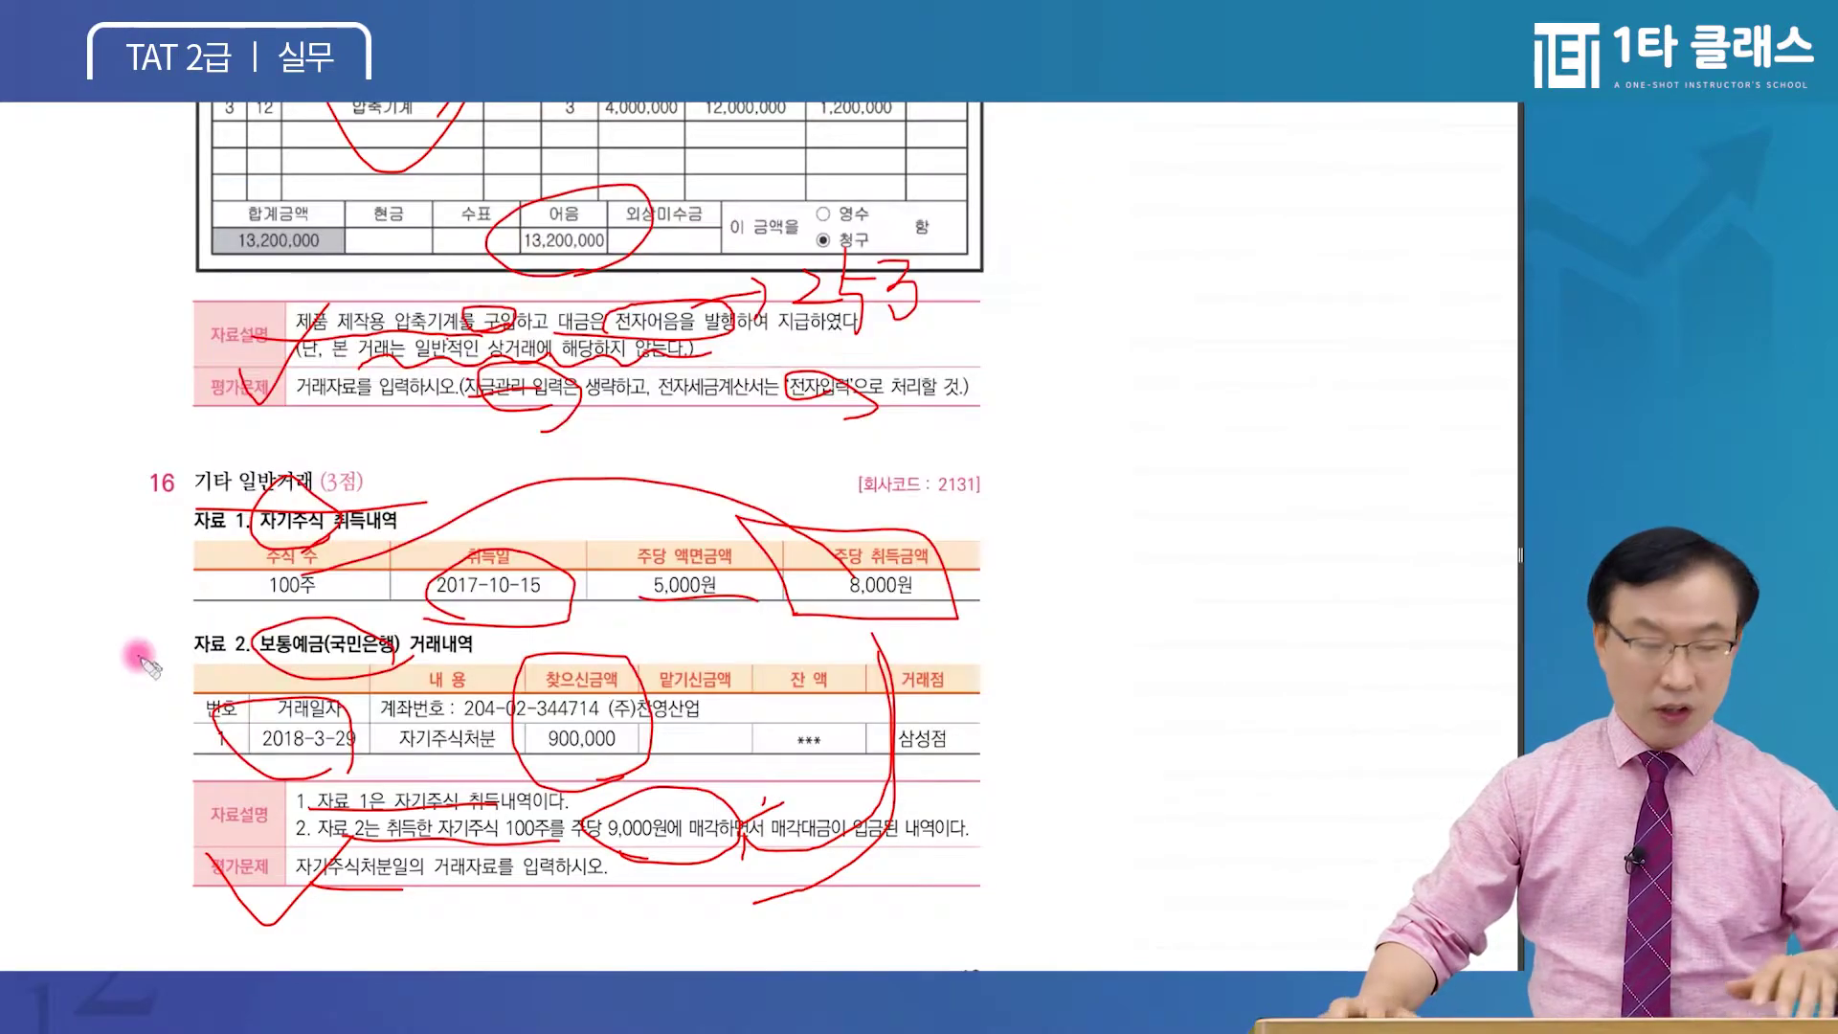
{"action": "key", "text": "Page_Down"}
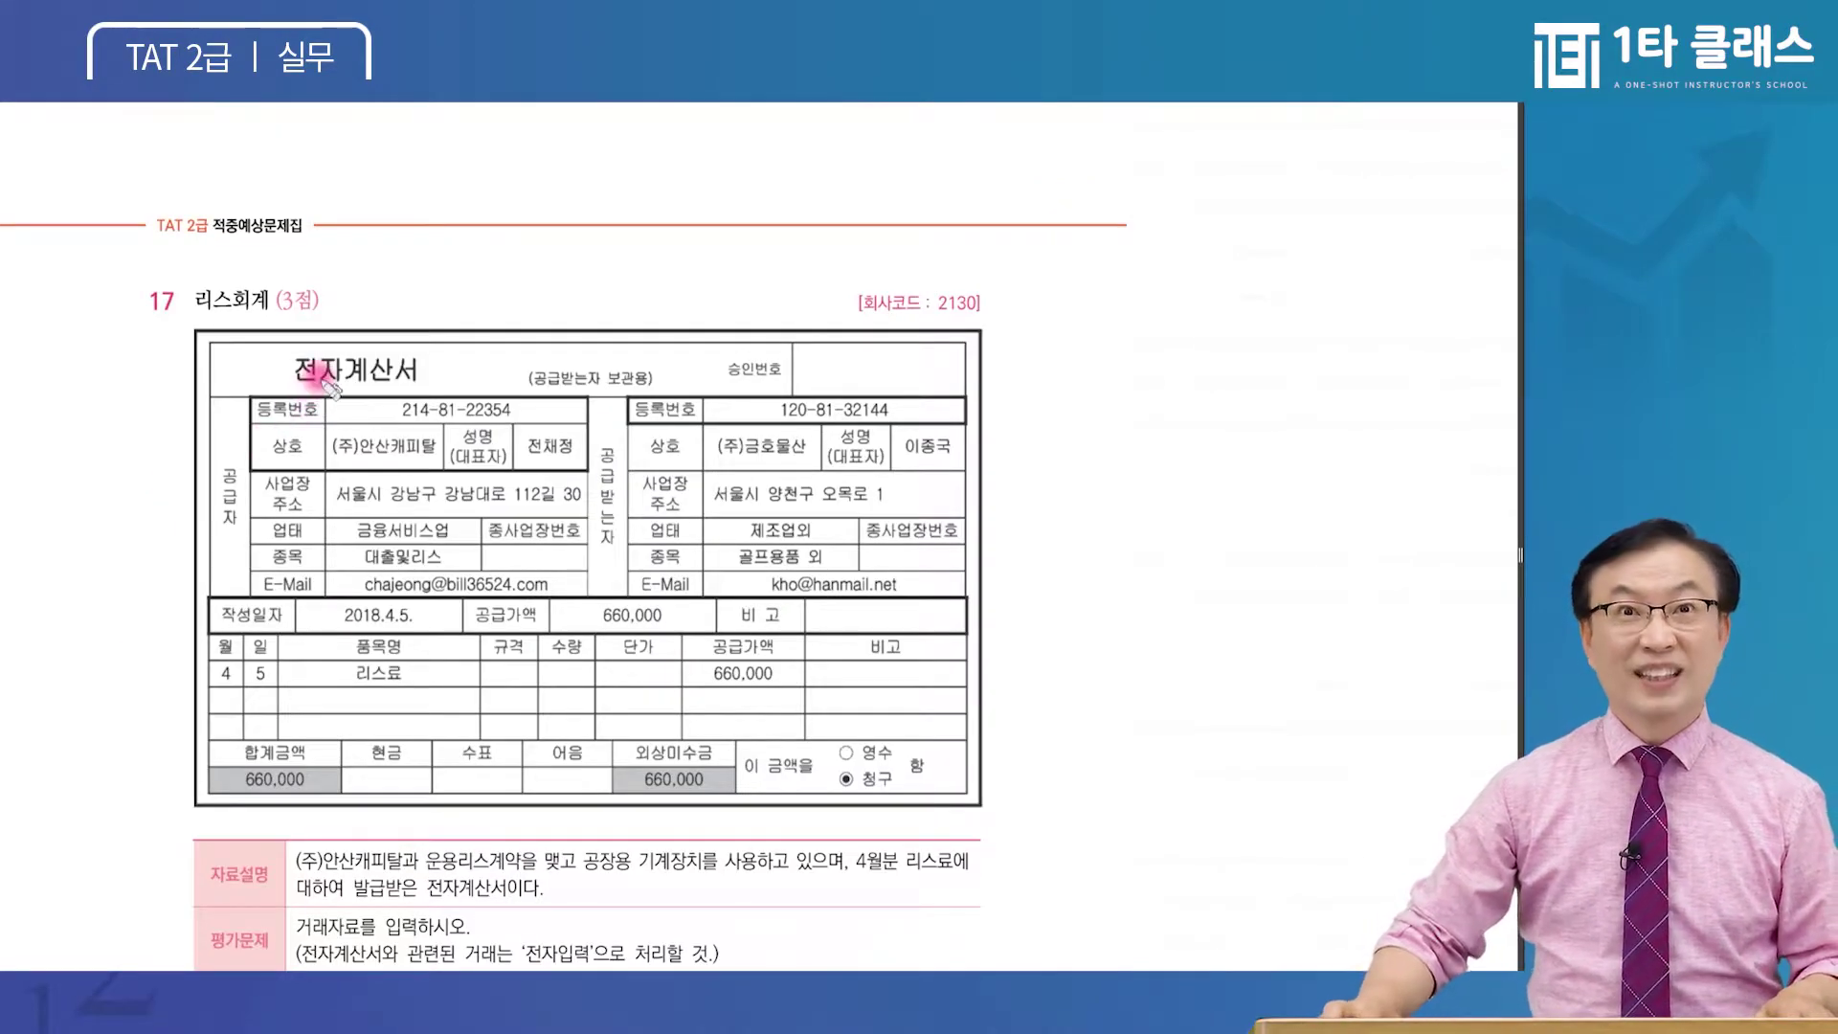
{"action": "mouse_move", "coordinate": [308, 316]}
{"action": "left_mouse_down"}
{"action": "mouse_move", "coordinate": [239, 318]}
{"action": "mouse_move", "coordinate": [151, 184]}
{"action": "mouse_move", "coordinate": [218, 209]}
{"action": "mouse_move", "coordinate": [162, 278]}
{"action": "mouse_move", "coordinate": [250, 254]}
{"action": "mouse_move", "coordinate": [285, 287]}
{"action": "mouse_move", "coordinate": [270, 324]}
{"action": "left_mouse_up"}
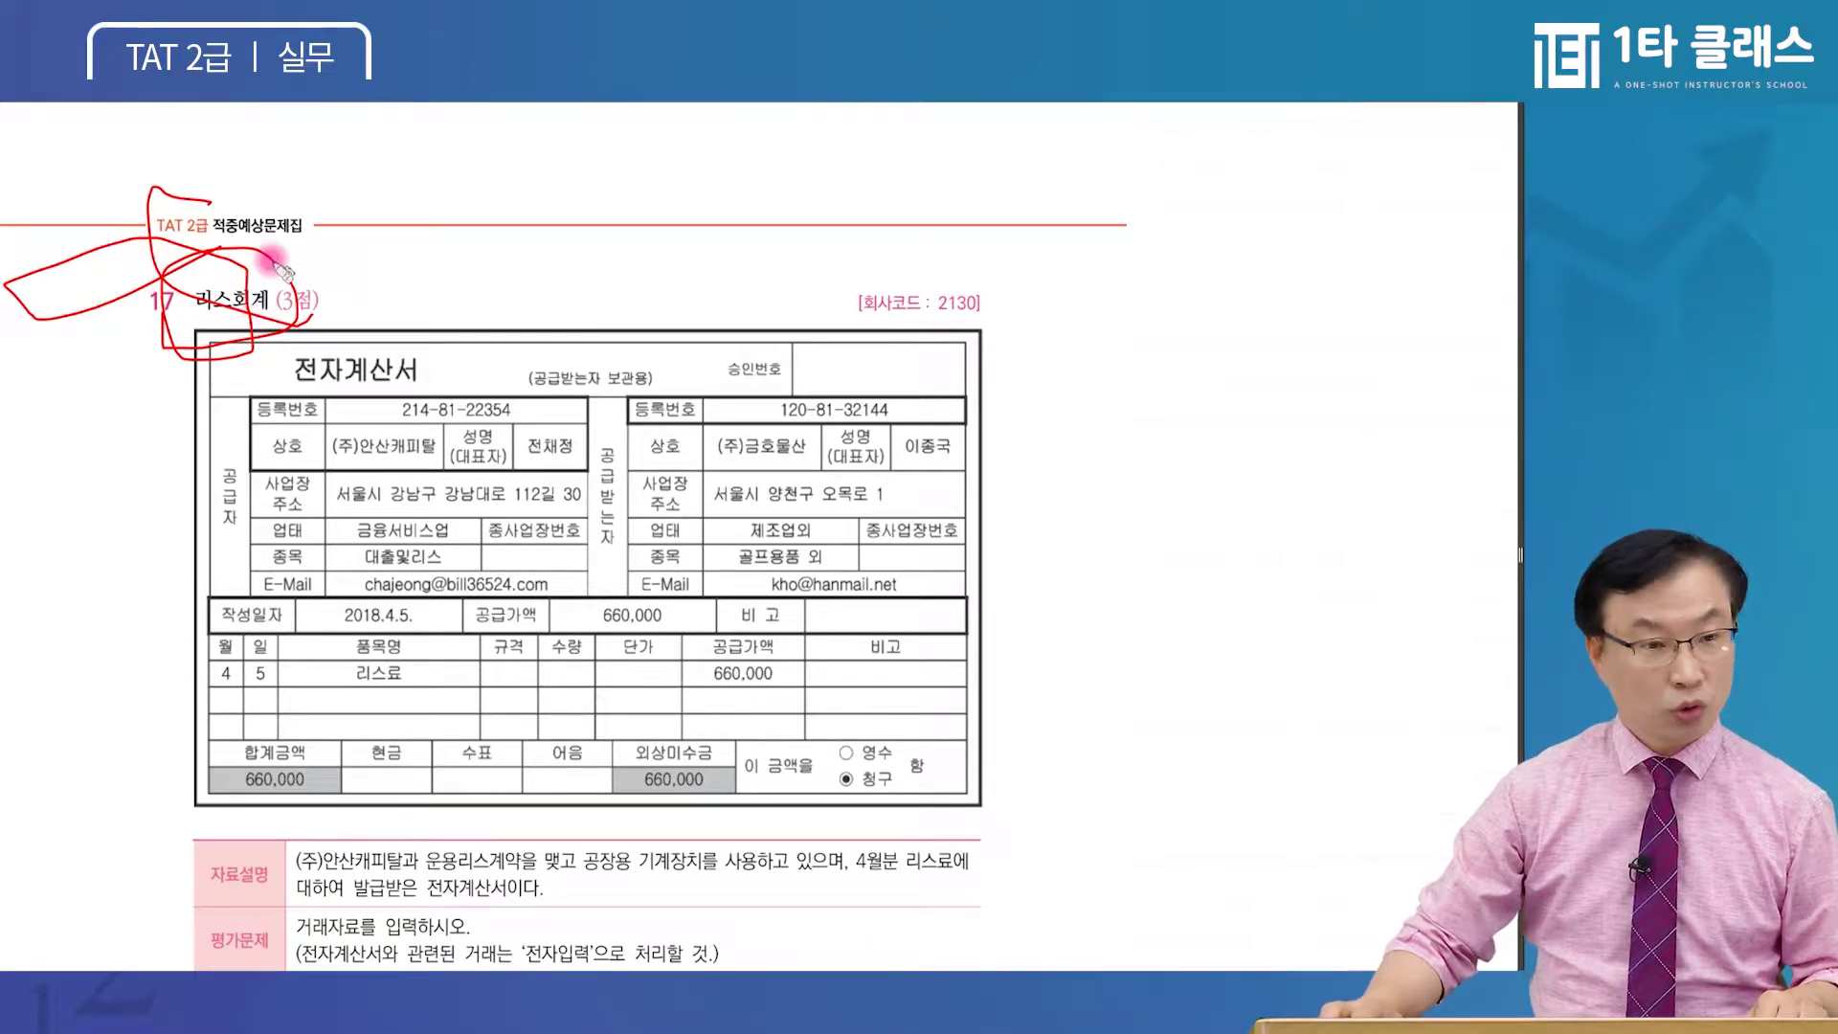
{"action": "mouse_move", "coordinate": [360, 319]}
{"action": "left_mouse_down"}
{"action": "mouse_move", "coordinate": [383, 356]}
{"action": "mouse_move", "coordinate": [457, 283]}
{"action": "left_mouse_up"}
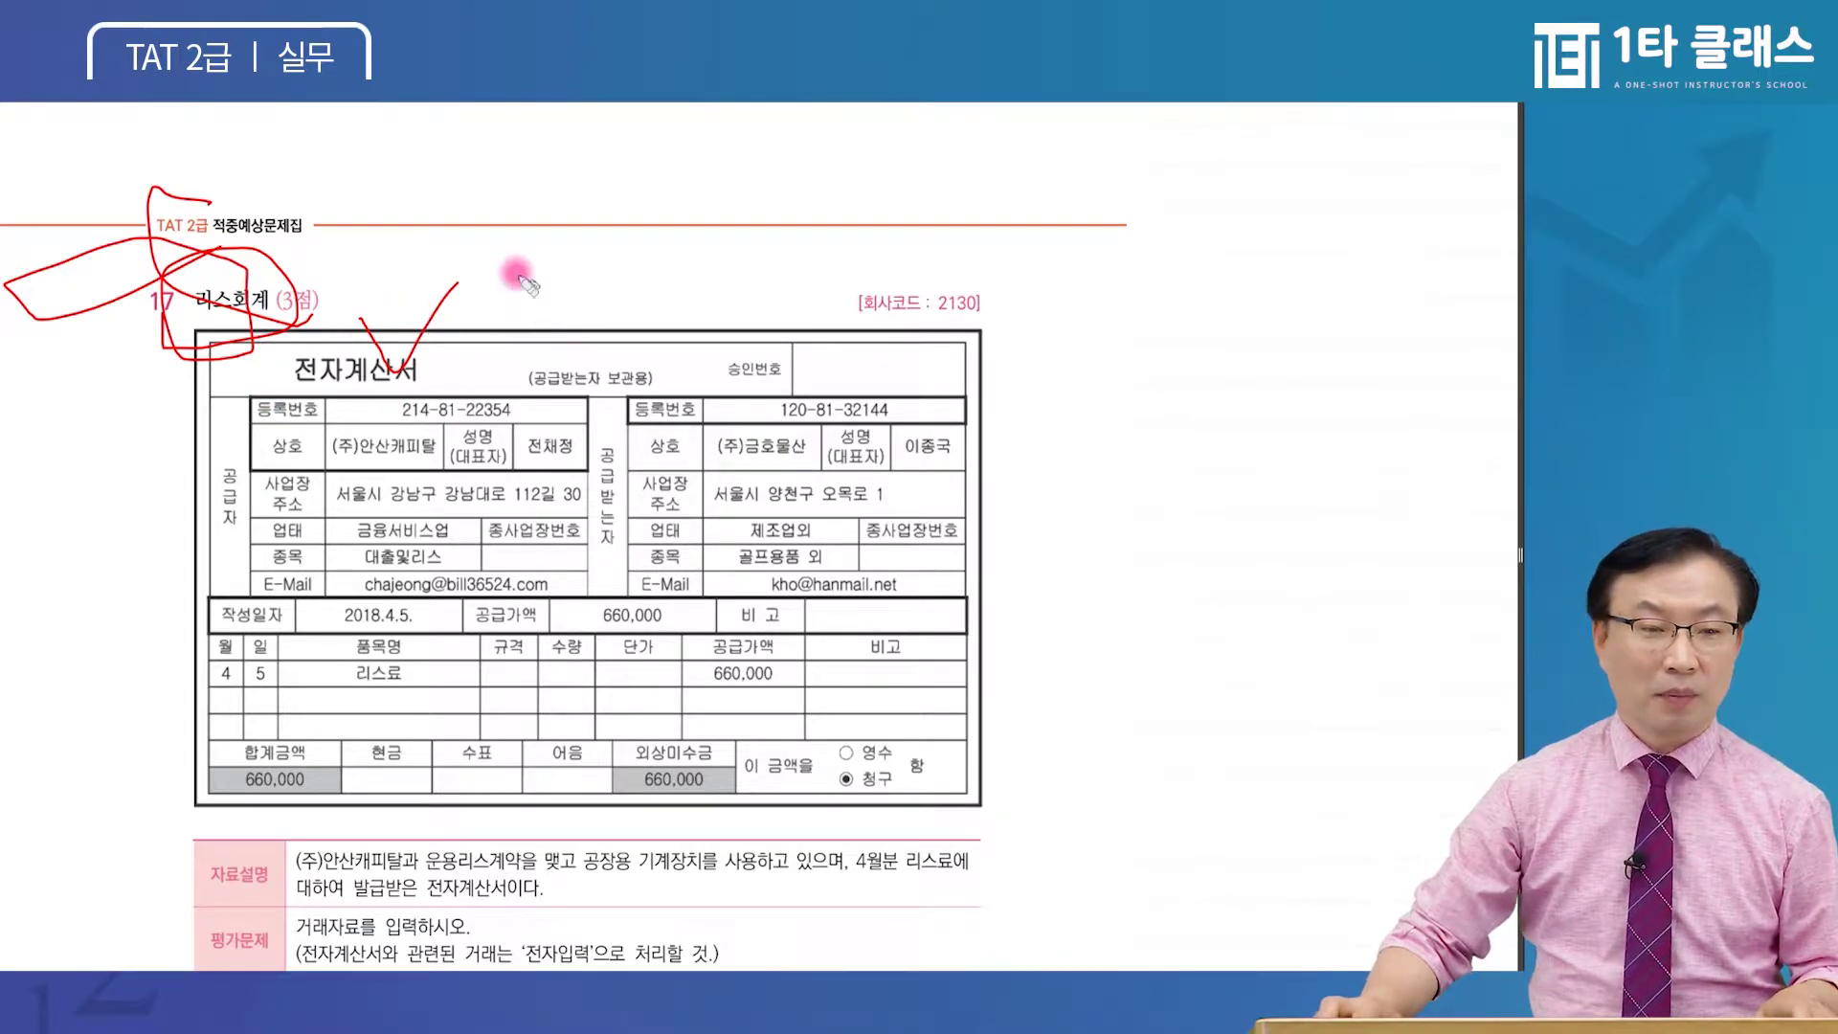
{"action": "mouse_move", "coordinate": [462, 380]}
{"action": "left_mouse_down"}
{"action": "mouse_move", "coordinate": [887, 333]}
{"action": "mouse_move", "coordinate": [873, 354]}
{"action": "left_mouse_up"}
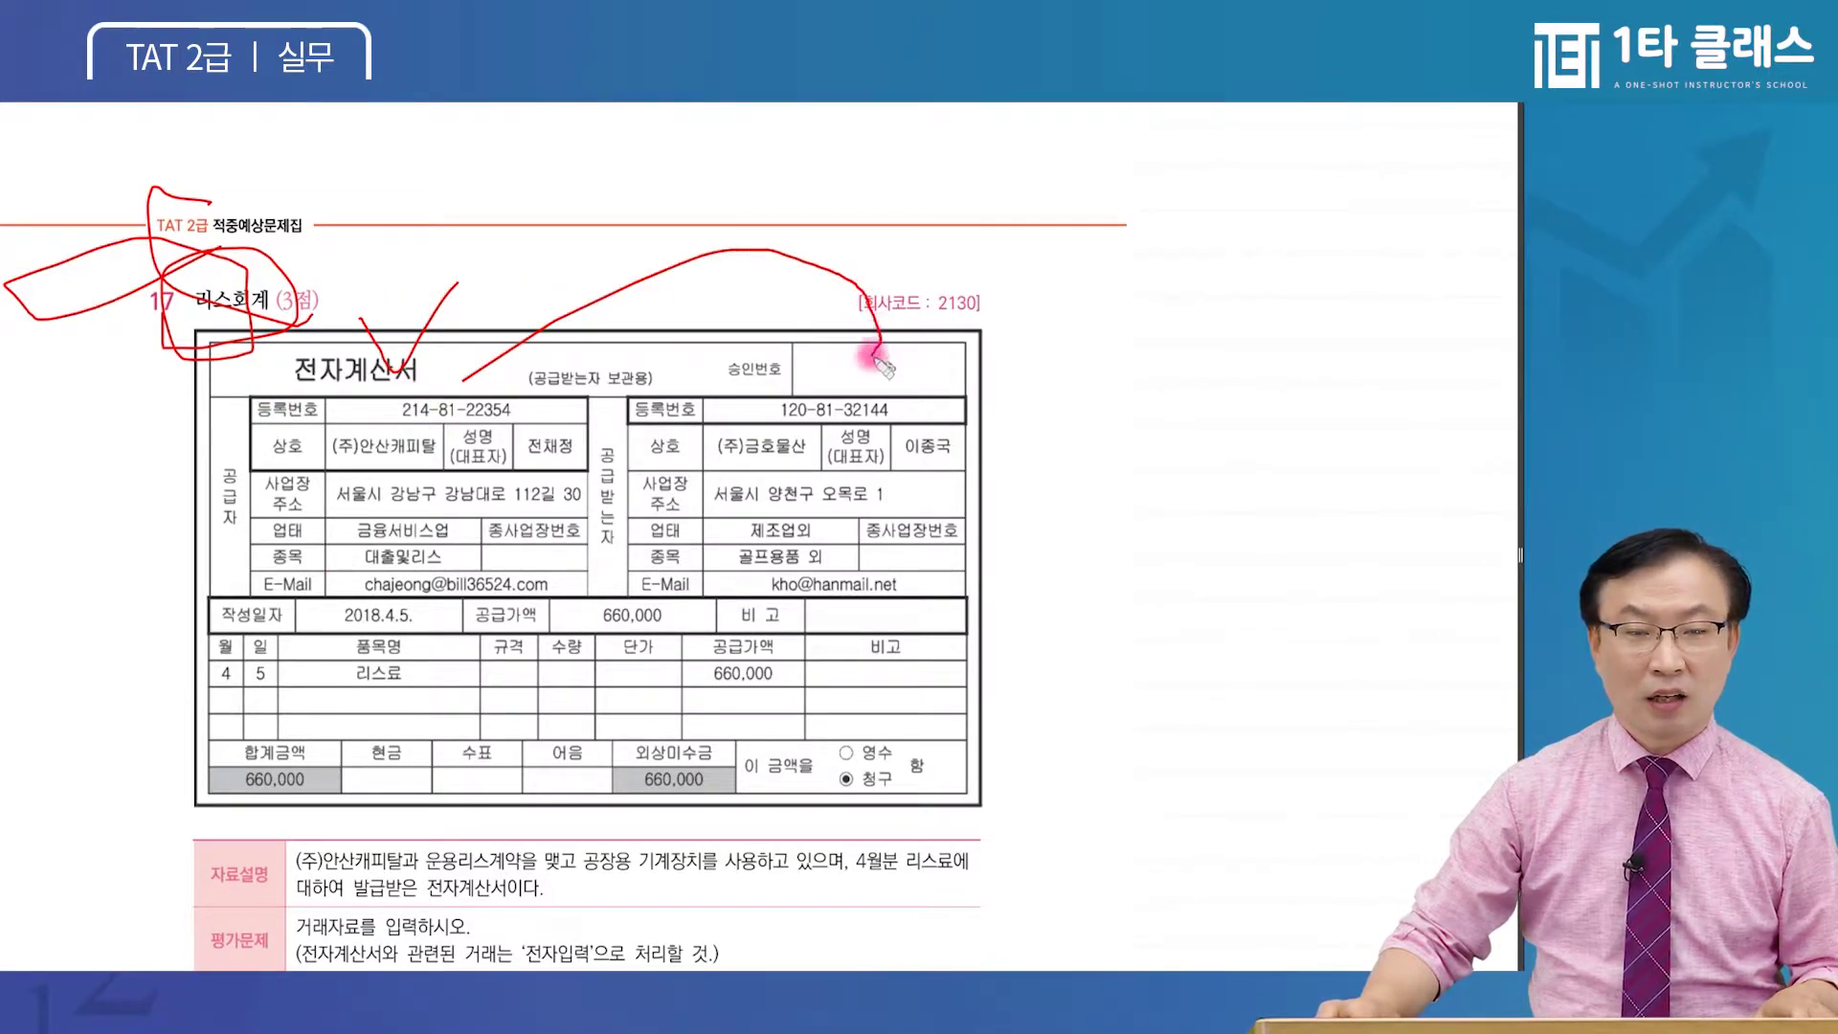